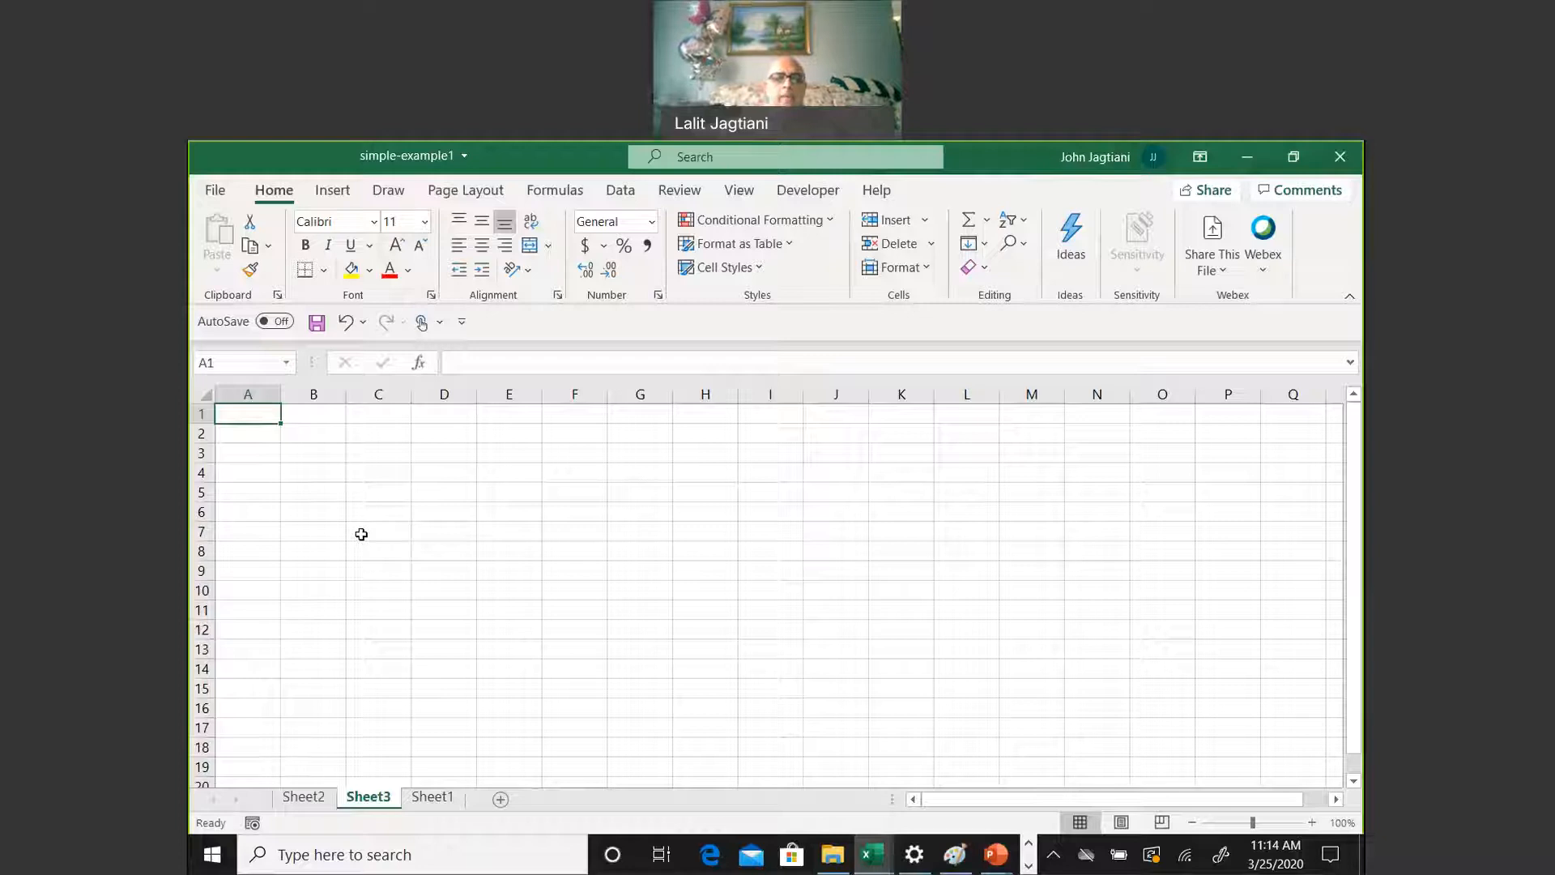
Enter the column headers People in A1 and Age in B1 on Sheet3
type("Pe")
type("raso")
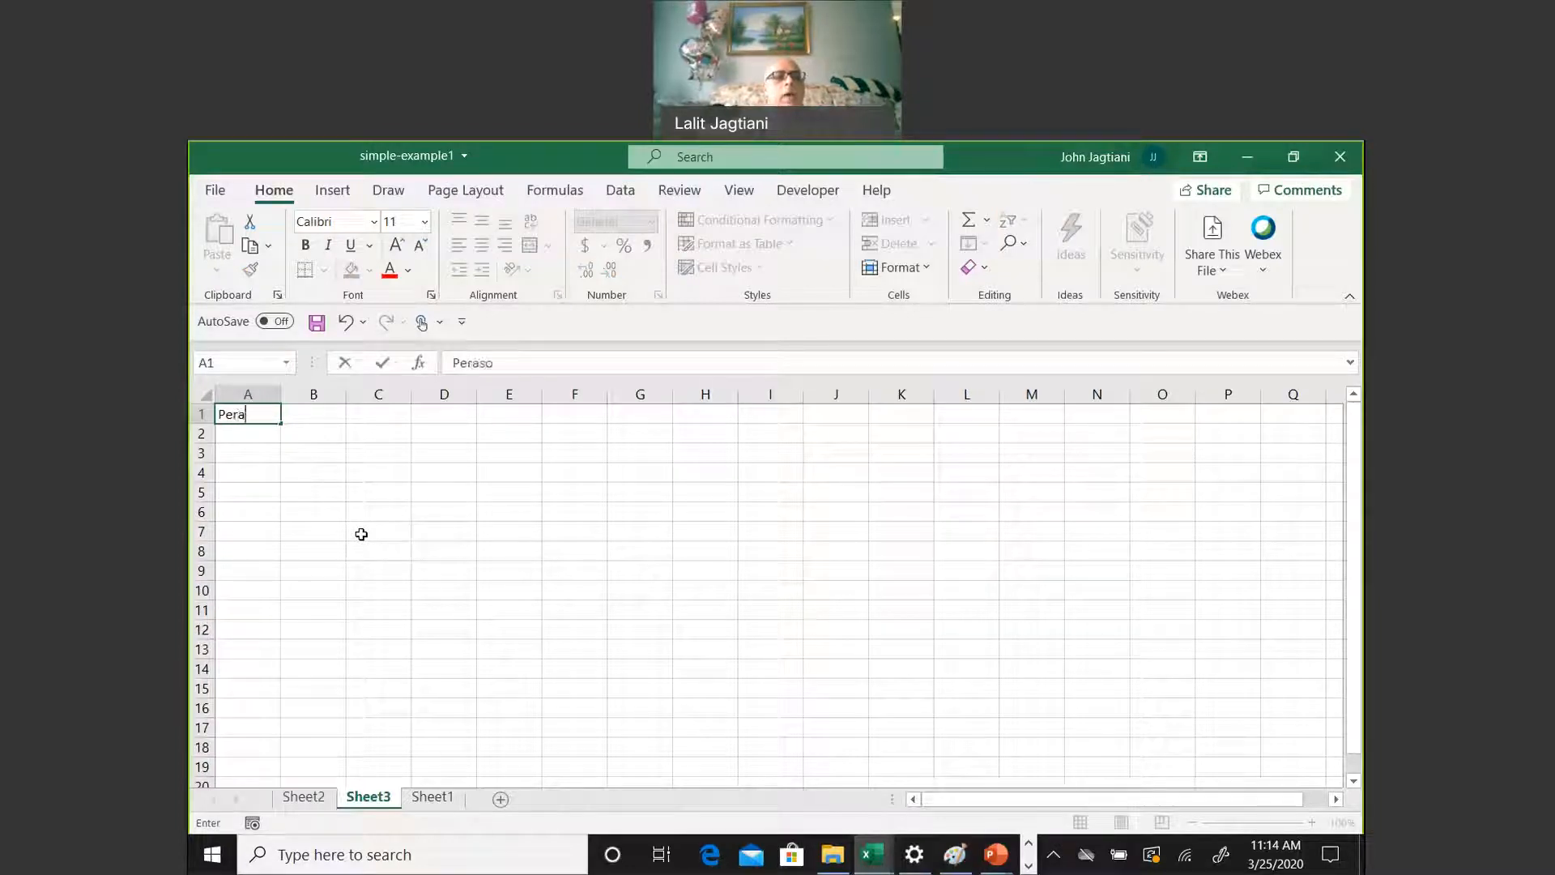
key("BackSpace")
type("s")
key("BackSpace")
key("BackSpace")
type("ople")
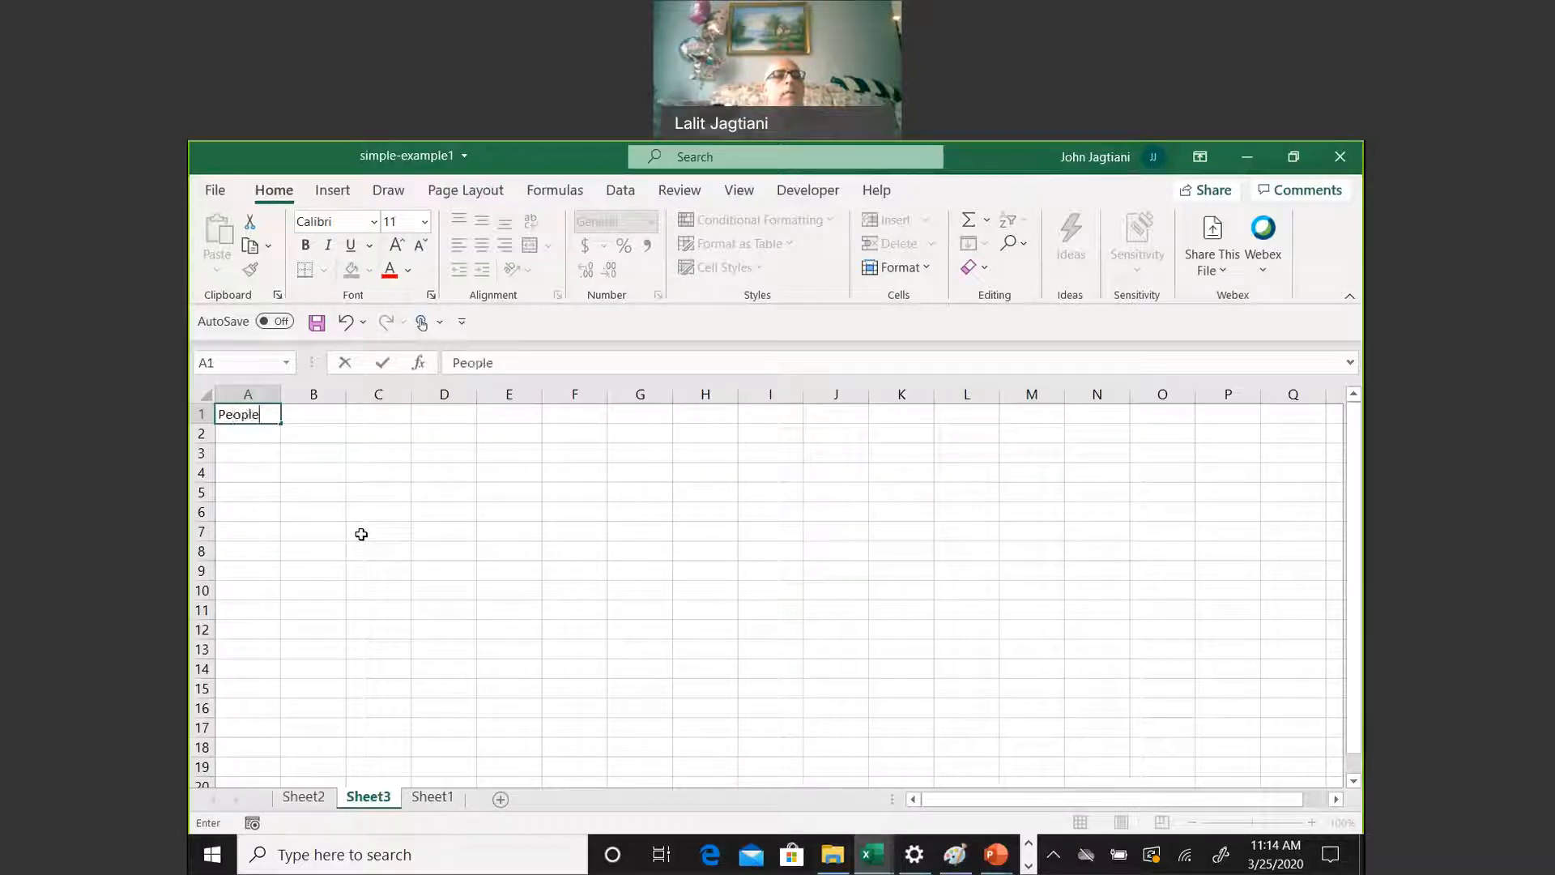
key("Tab")
type("Age")
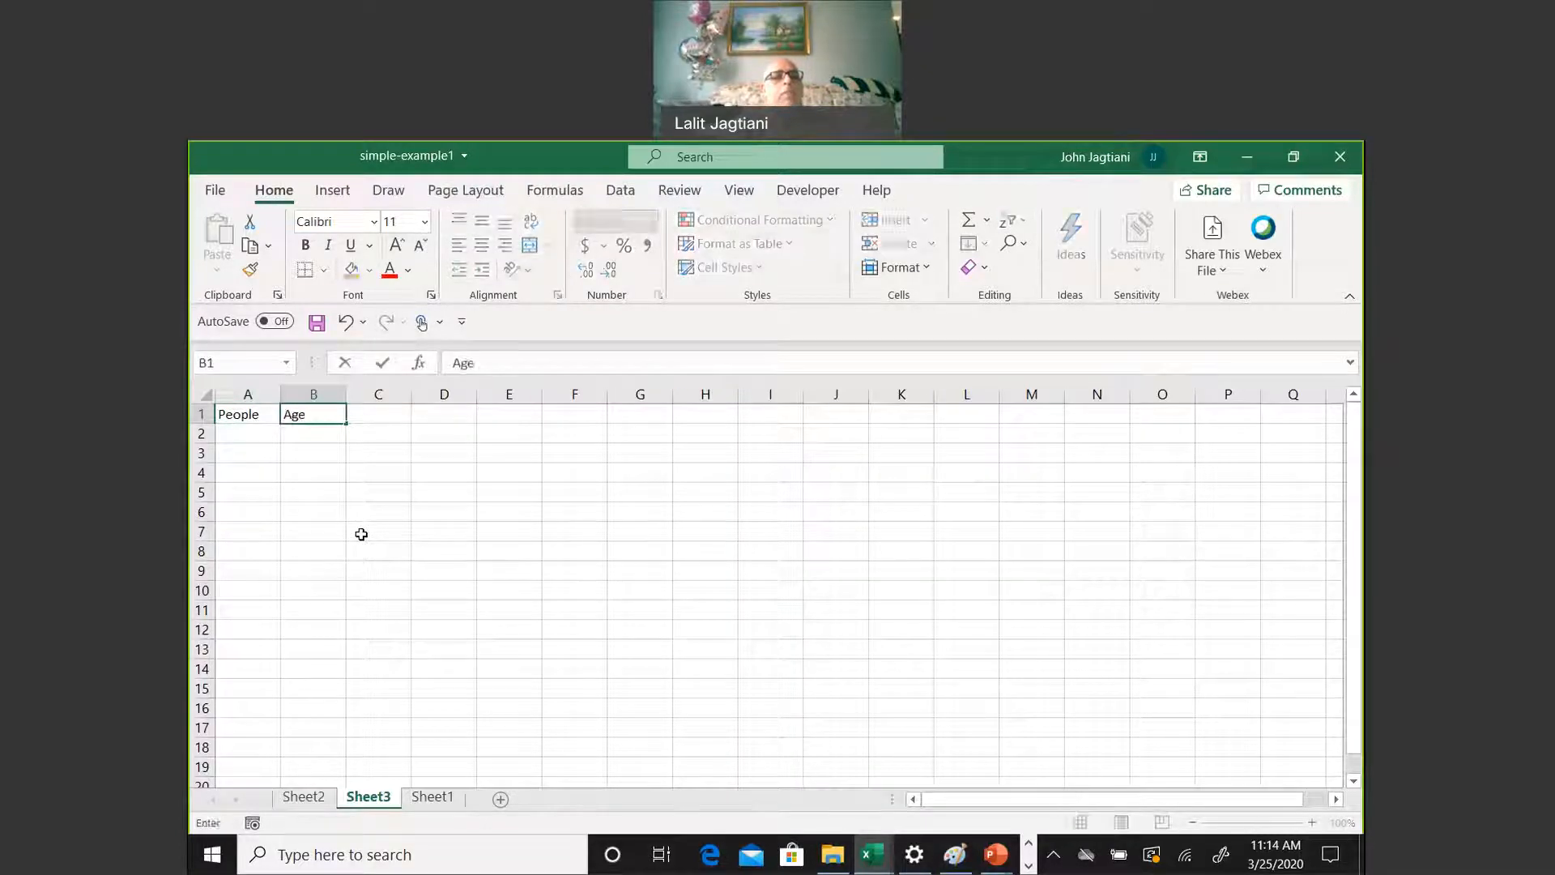
key("Return")
List a sample first name in A2, followed by Goofy, Mini and Micky in A3 to A5
type("John")
key("Return")
type("Goofy")
key("Return")
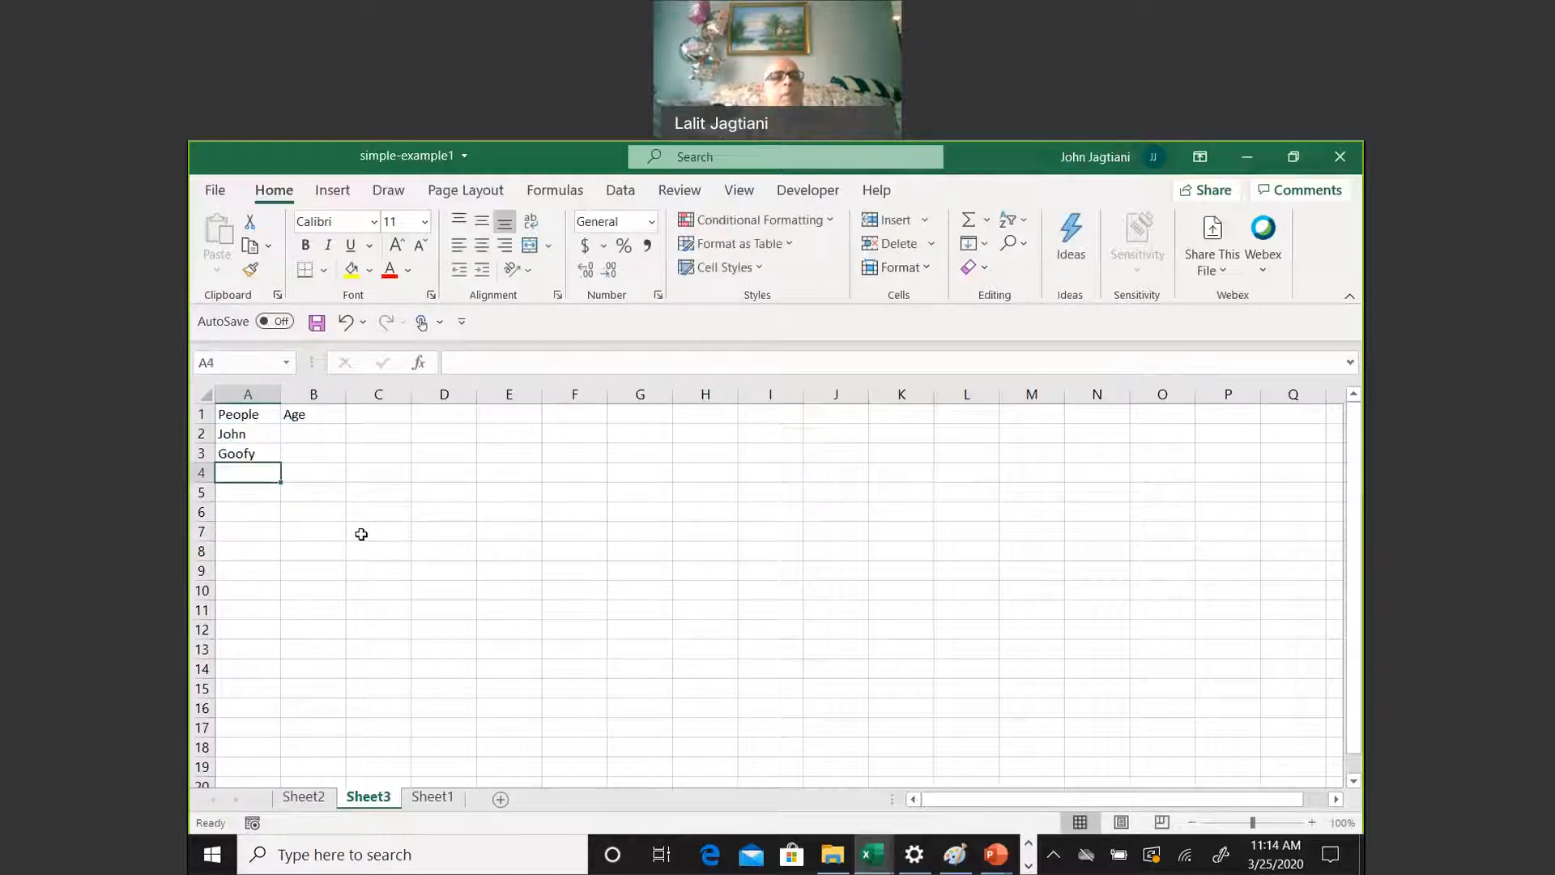
type("Mini")
key("Return")
type("Micky")
key("Return")
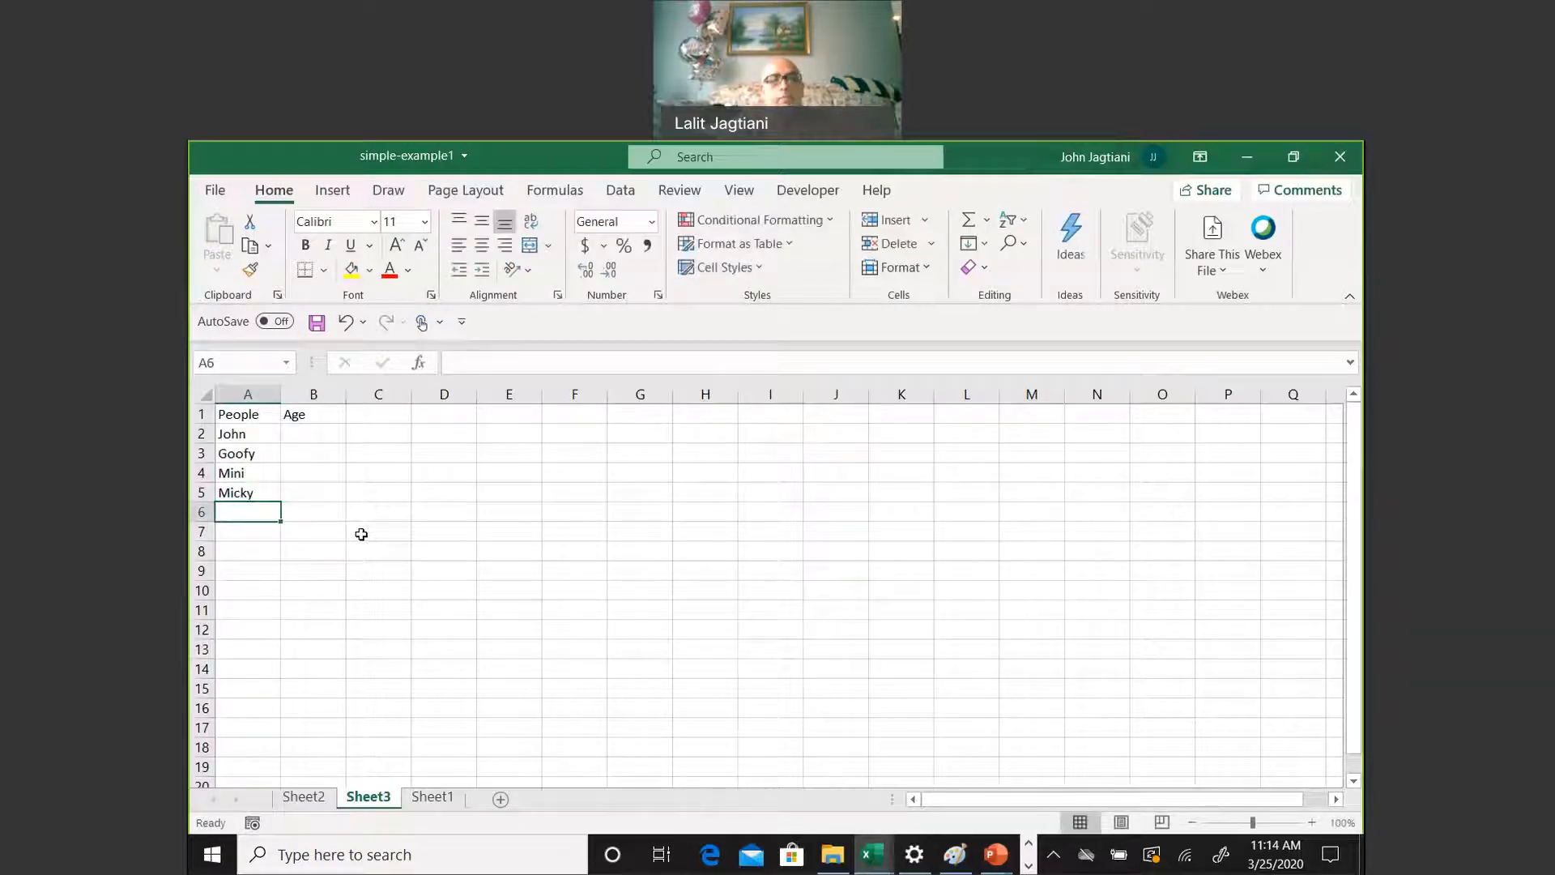
Add two more sample first names to the People column in A6 and A7
type("Janice")
key("Return")
type("Charley")
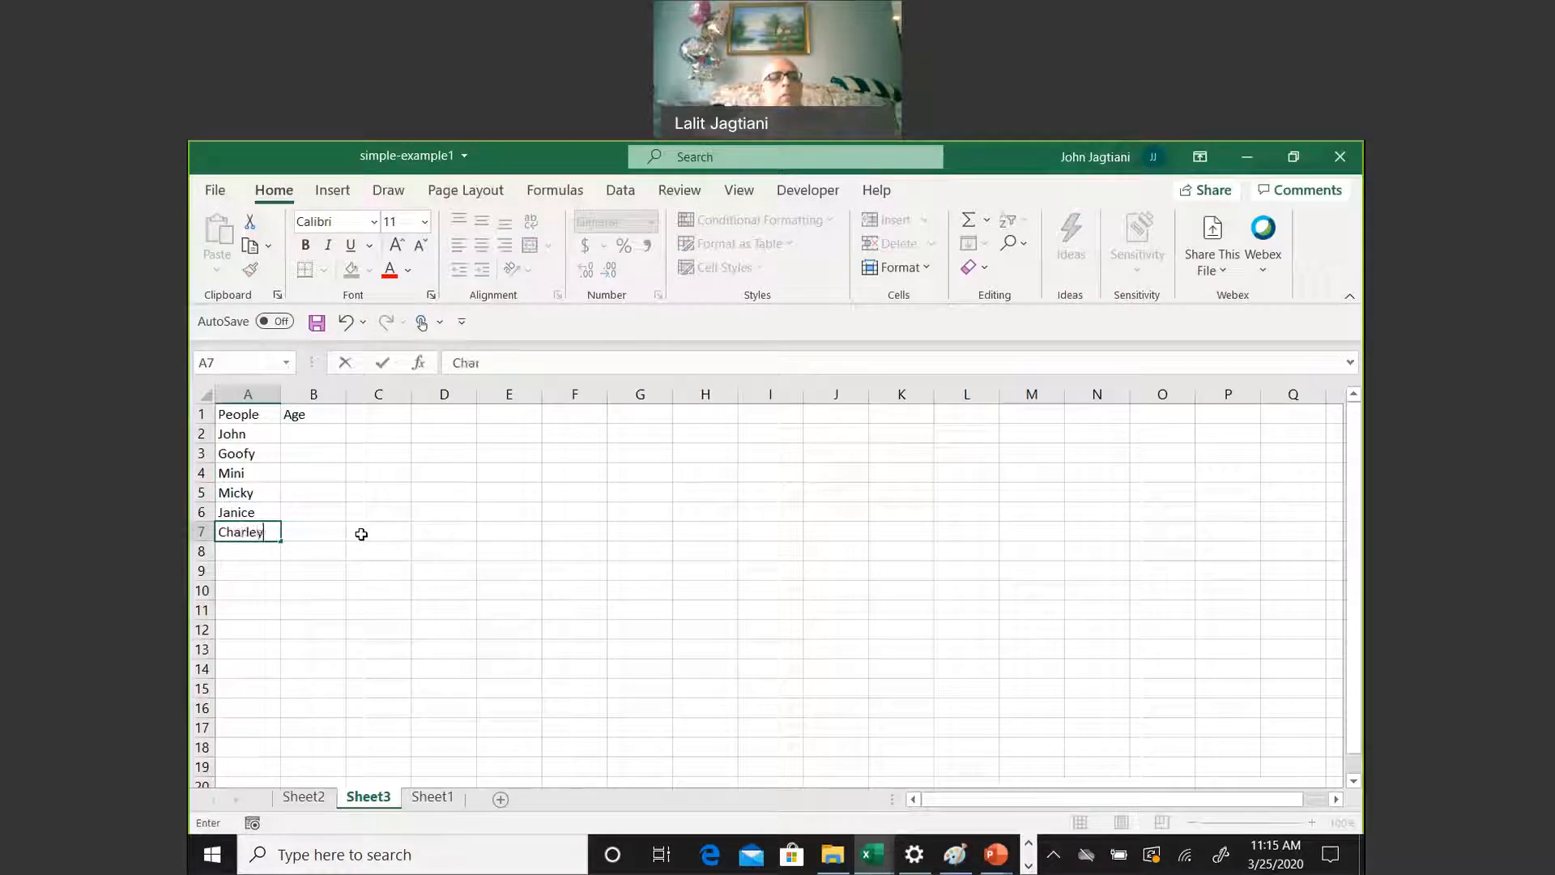
key("Return")
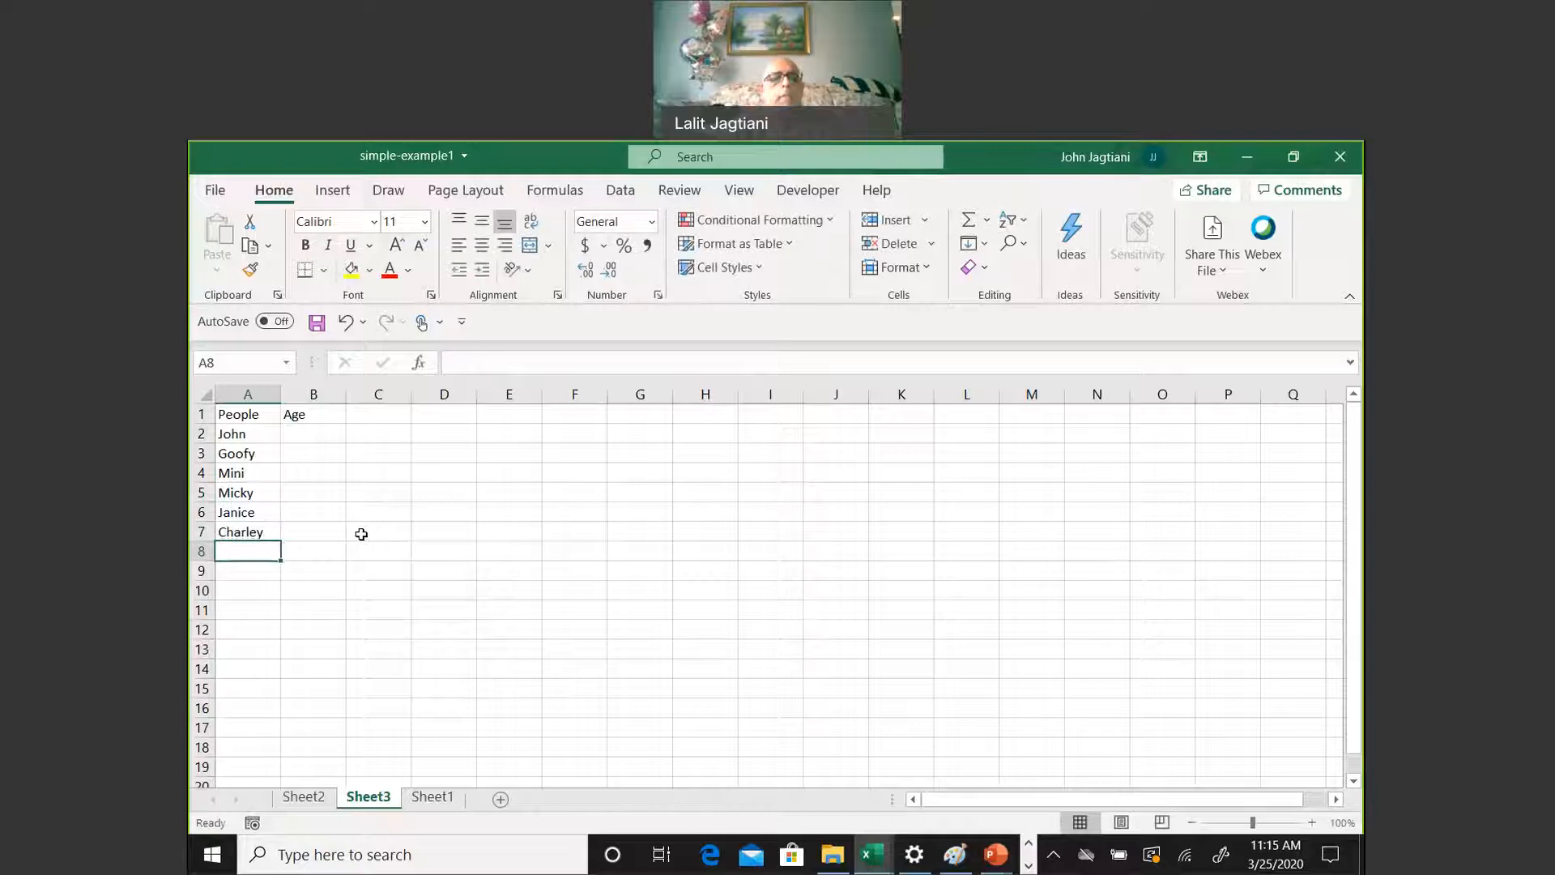
Complete the People column with four further sample first names in A8 to A11
type("Kevin")
key("Return")
type("Samantha")
key("Return")
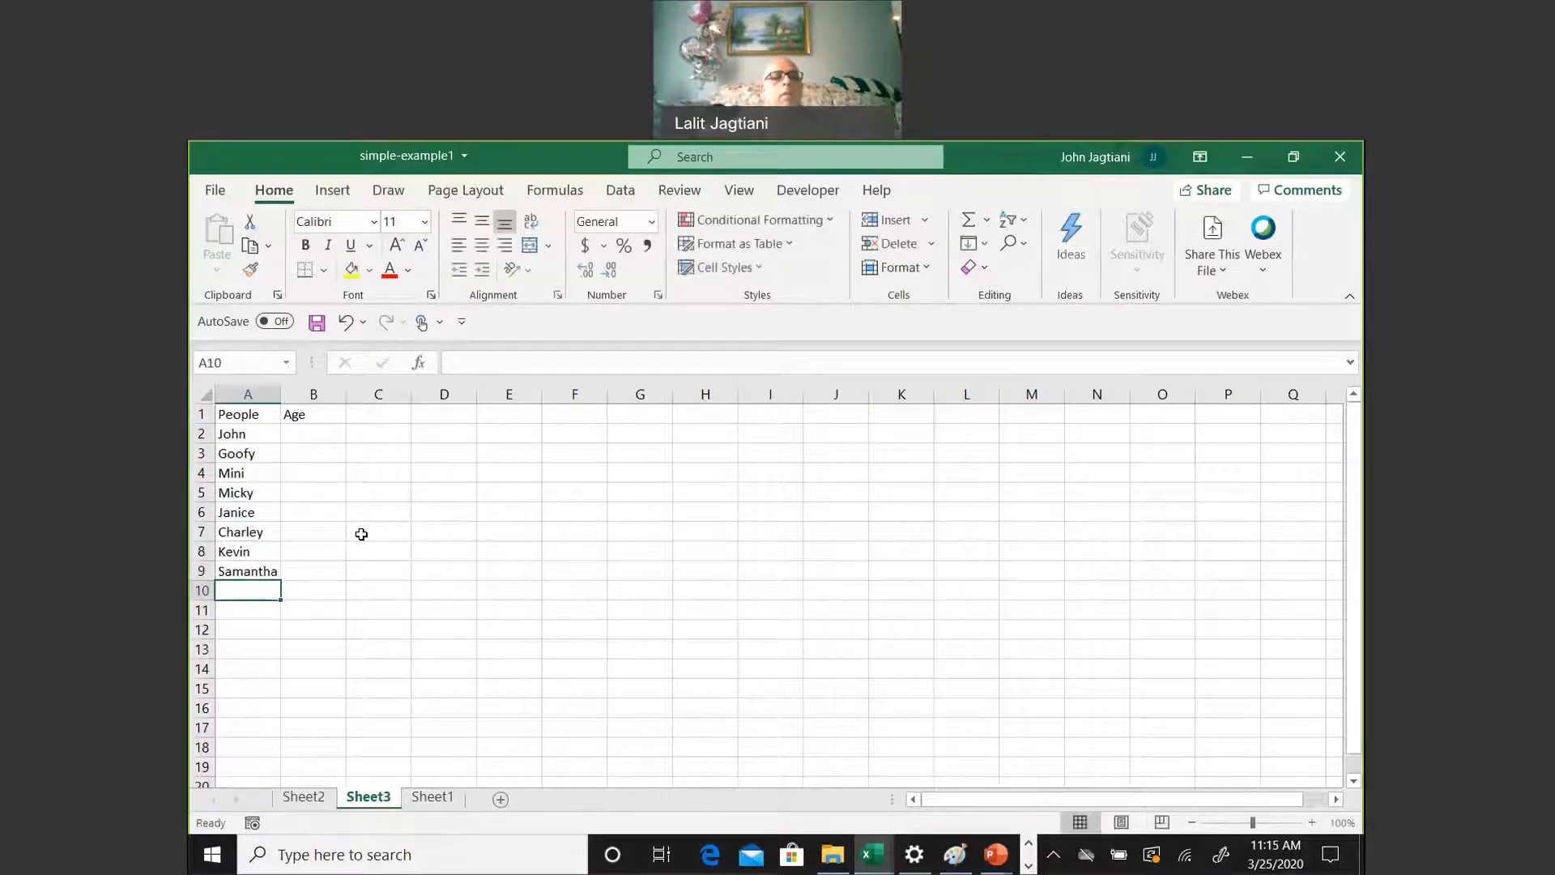
type("Monica")
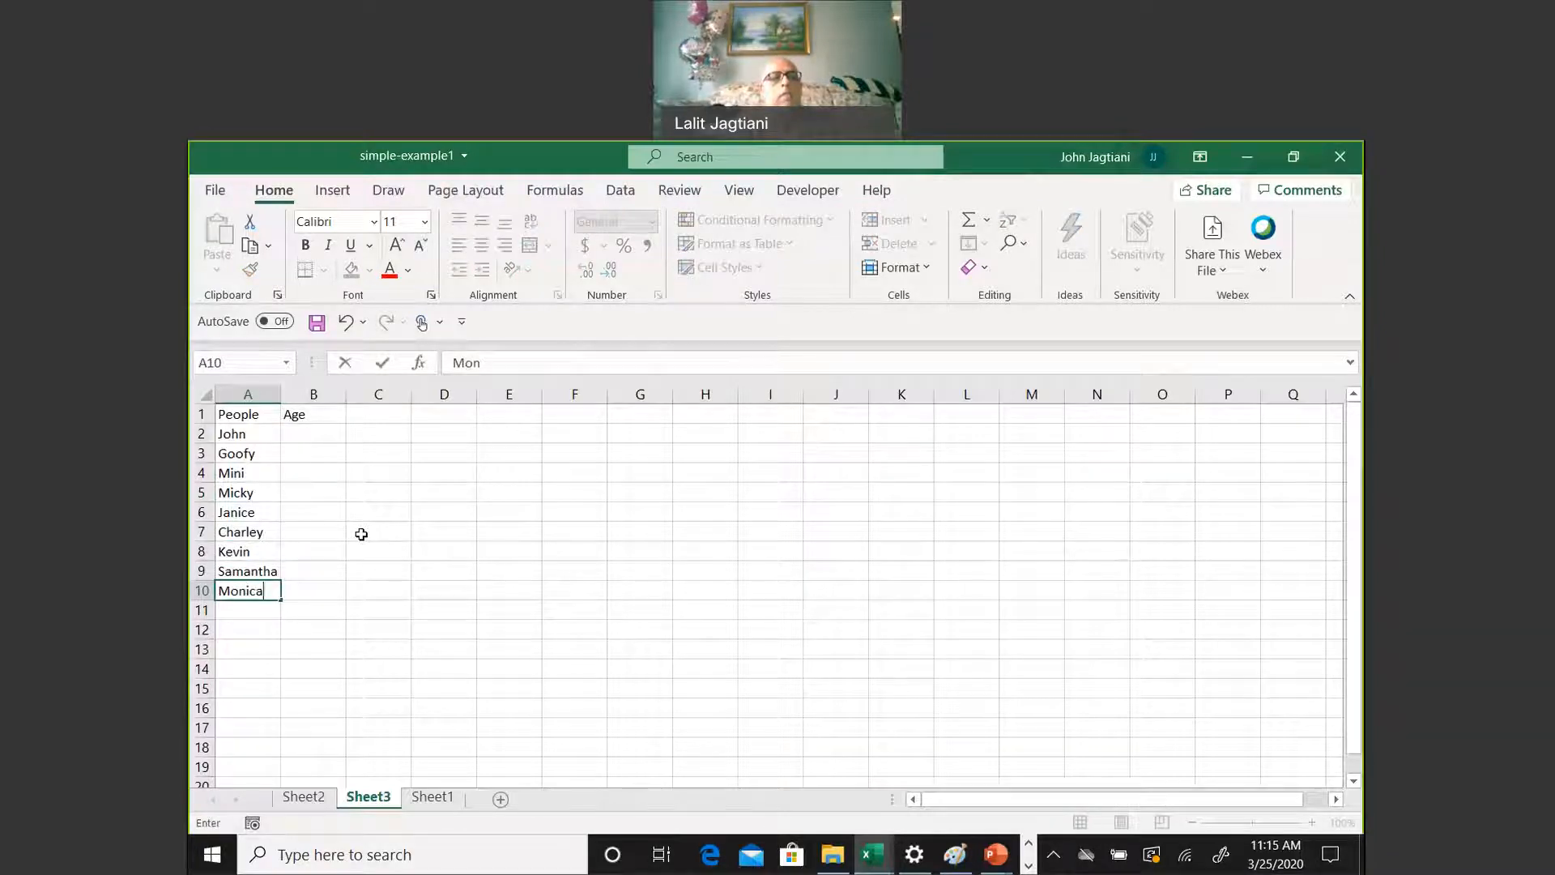
key("Return")
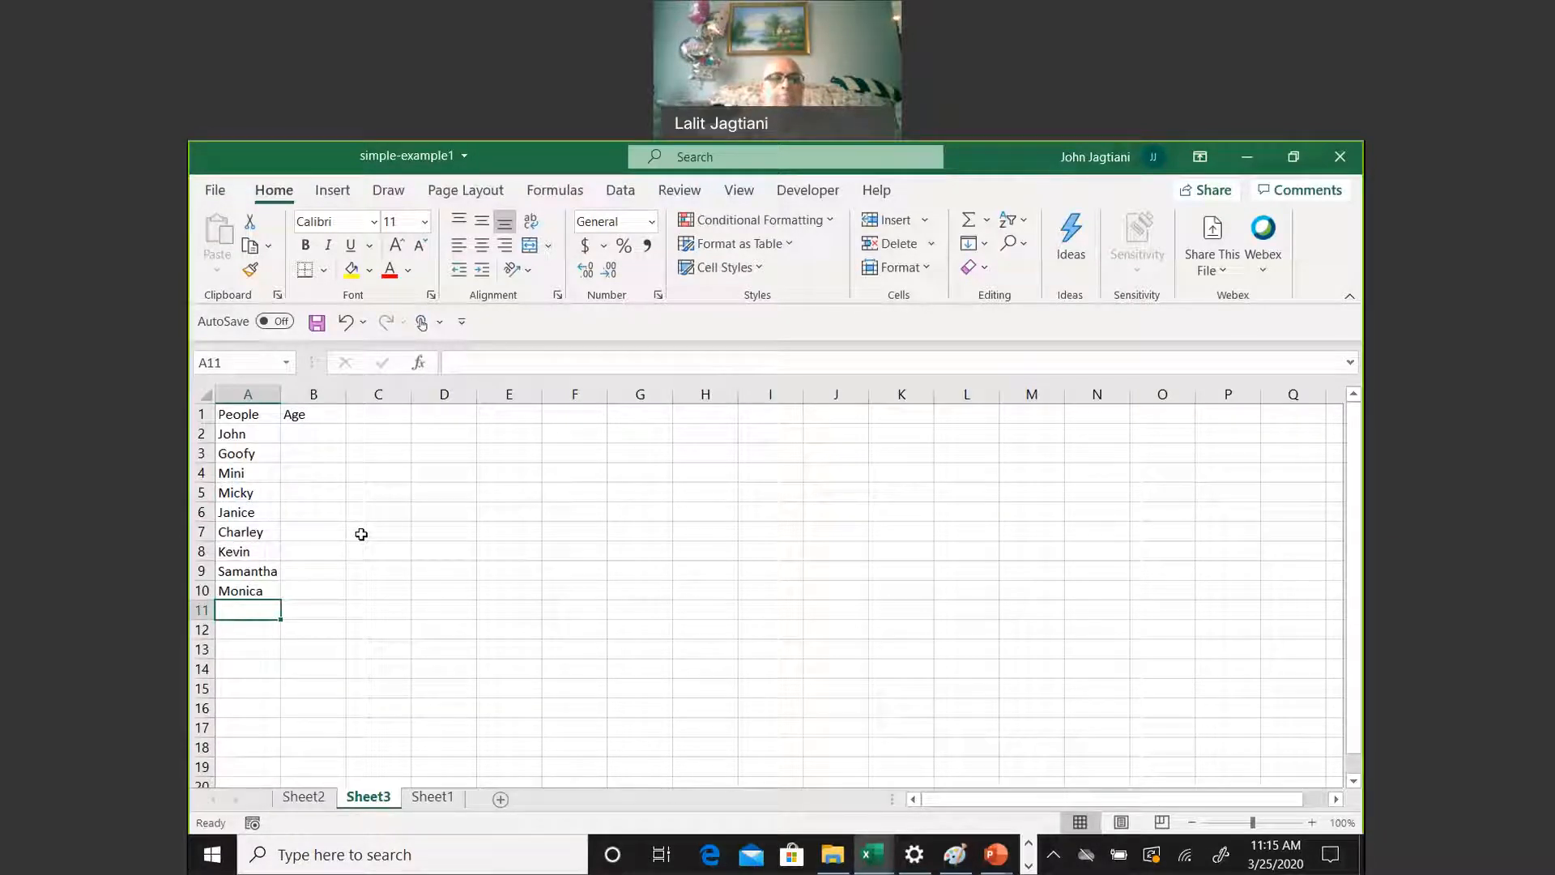
type("Sunny")
key("Return")
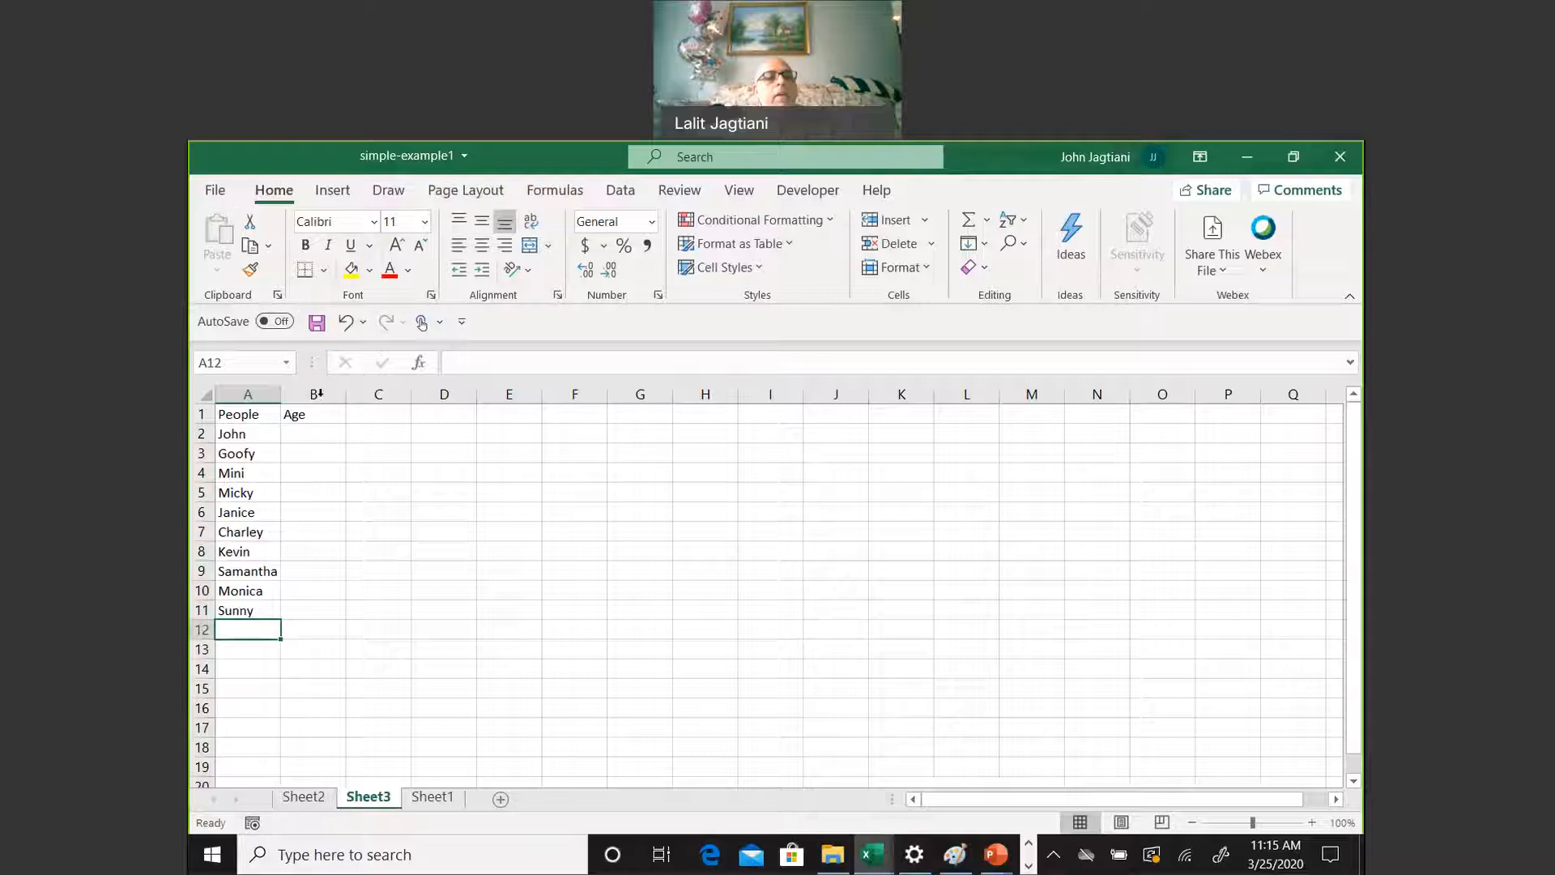
Make the People and Age headers in A1:B1 bold
left_click(317, 426)
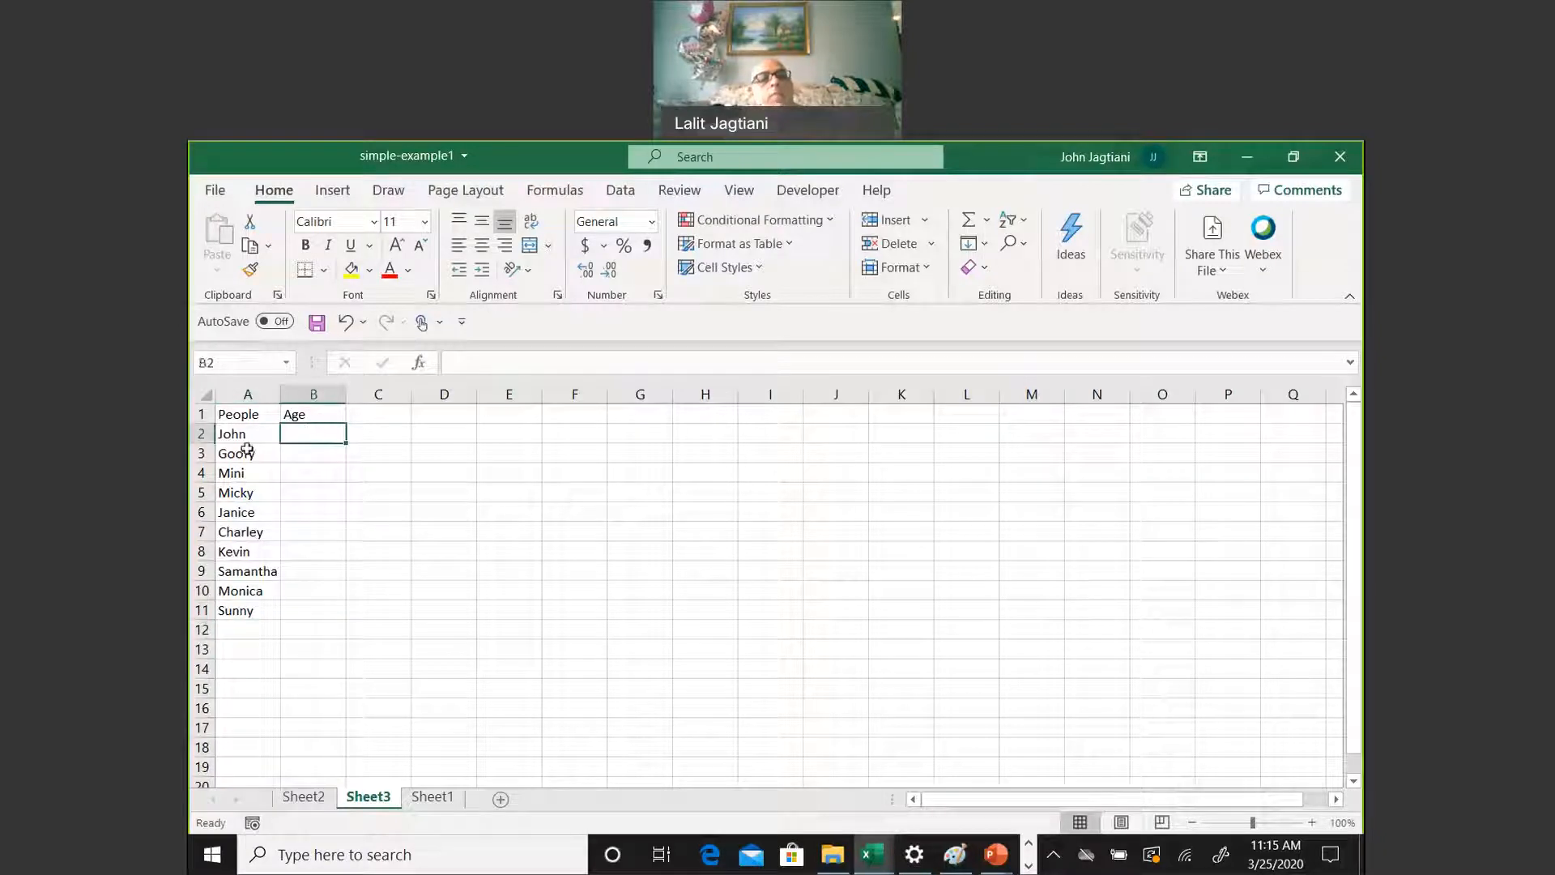
left_click_drag(258, 415, 329, 415)
left_click(306, 244)
Enter the ages 90, 30, 18 and 21 in B2 to B5
left_click(288, 437)
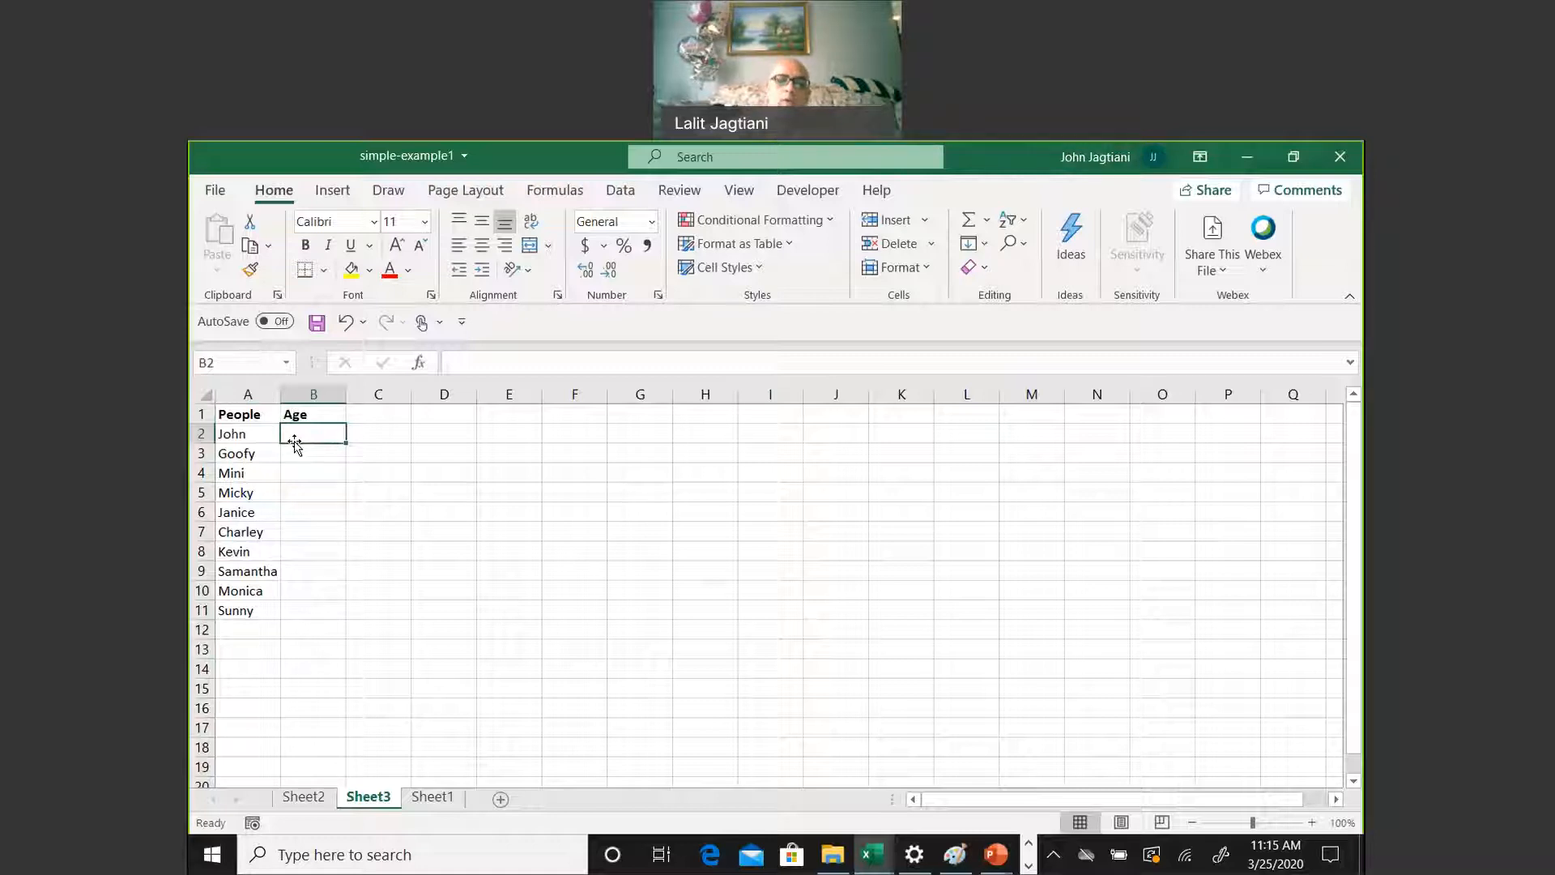
type("90")
key("Return")
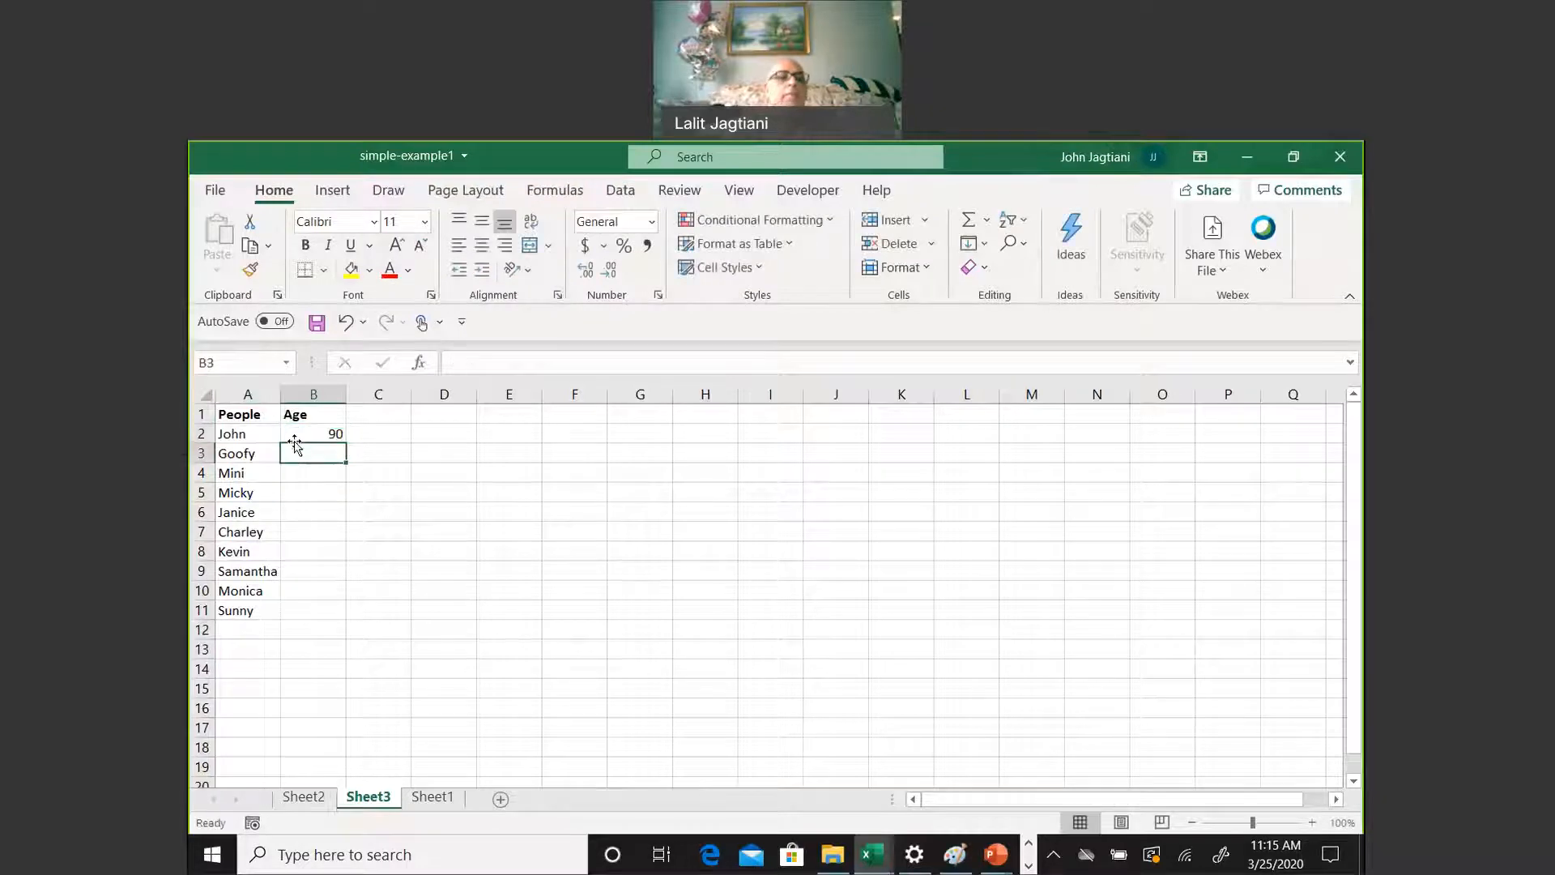
type("3")
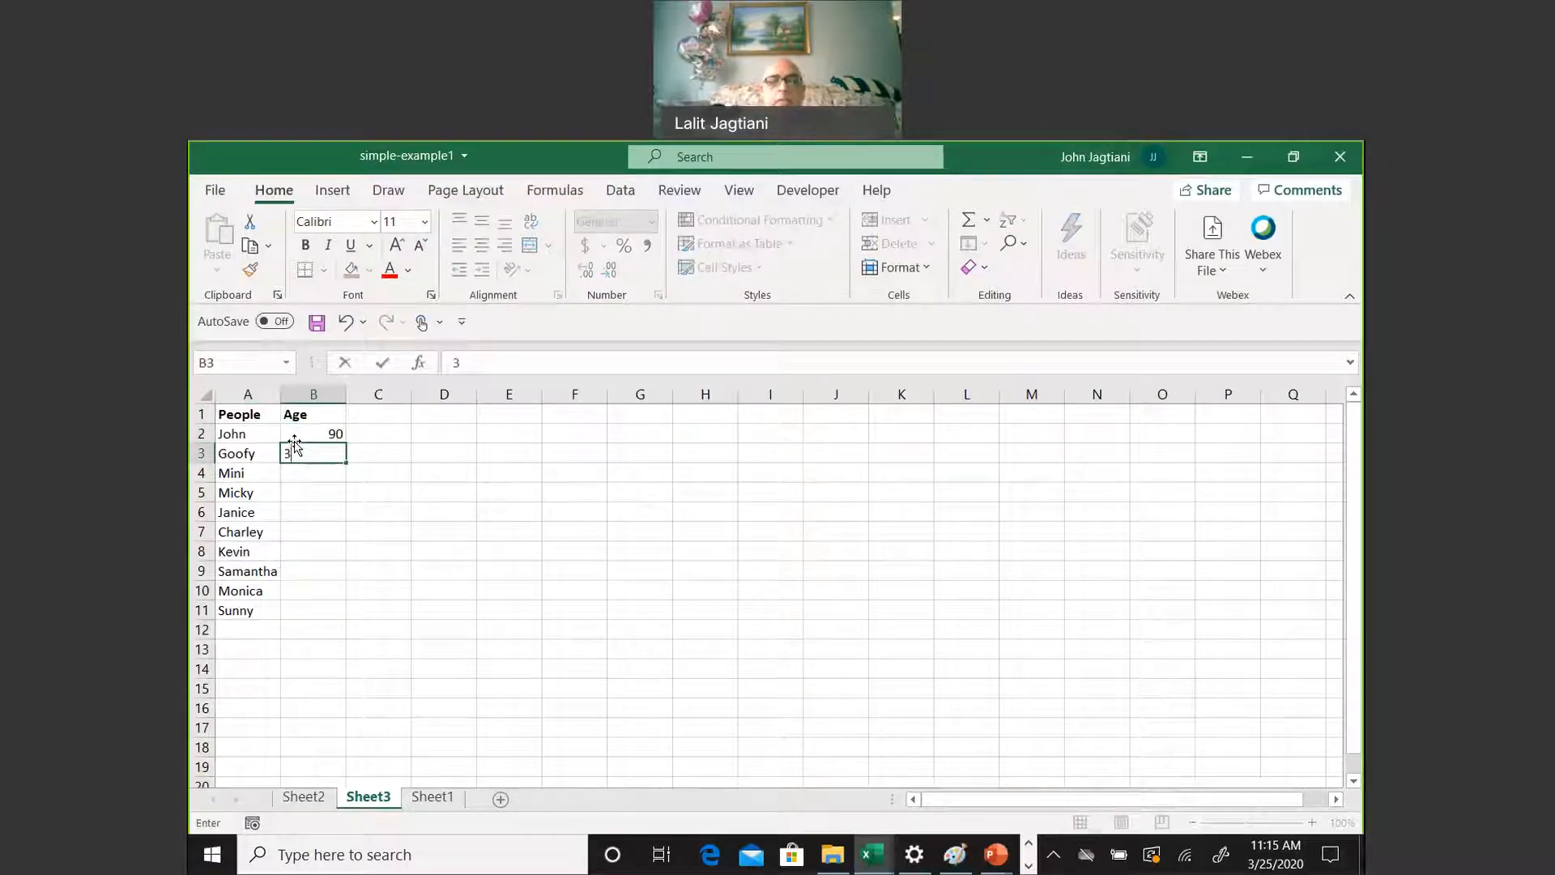
type("0")
key("Return")
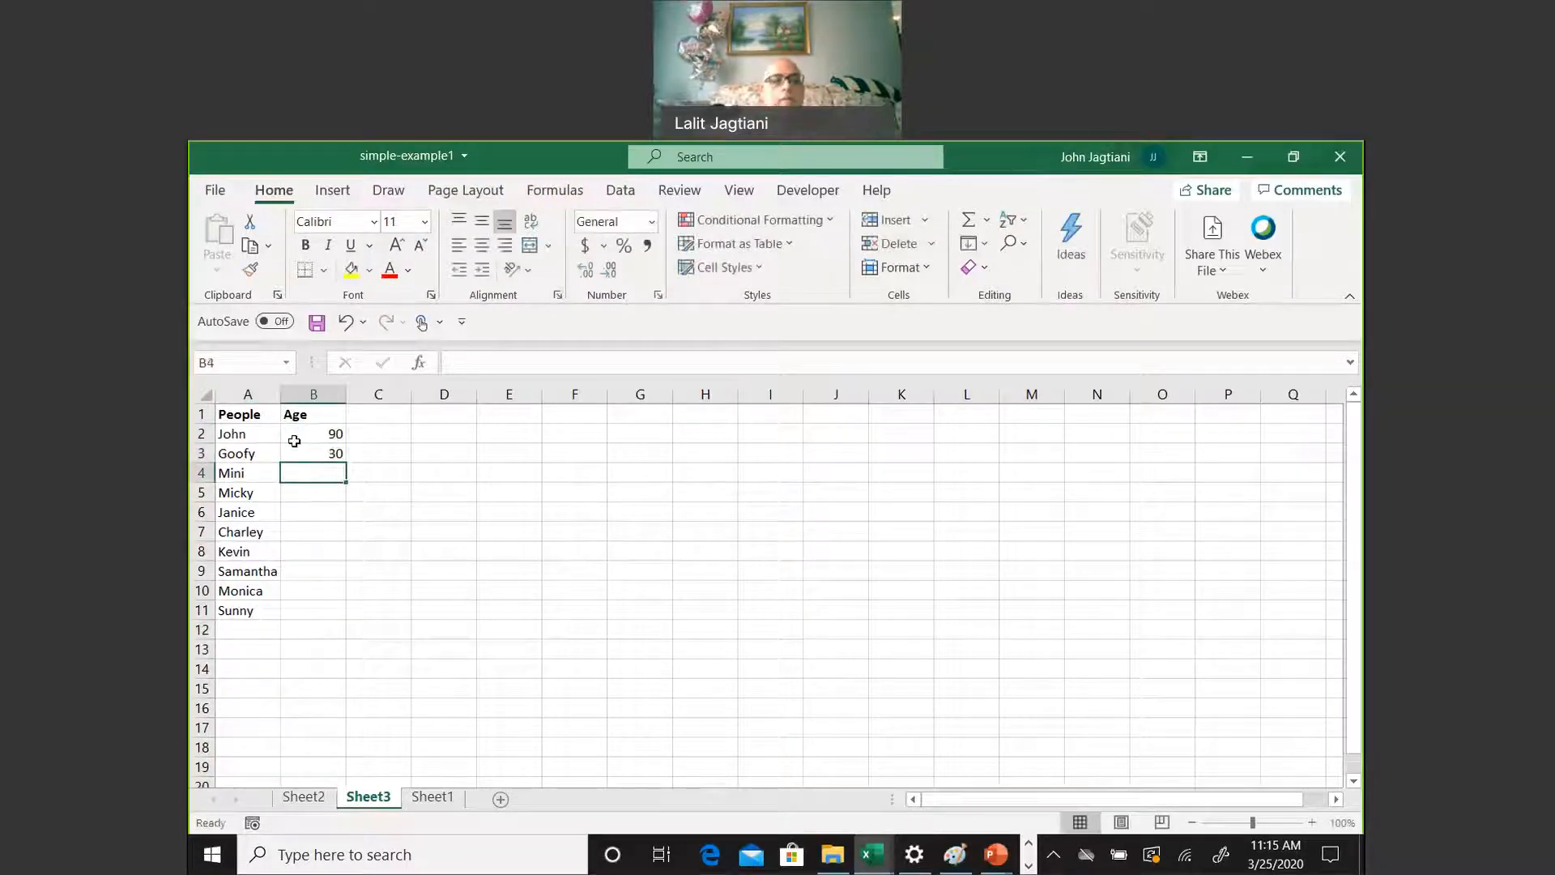
type("18")
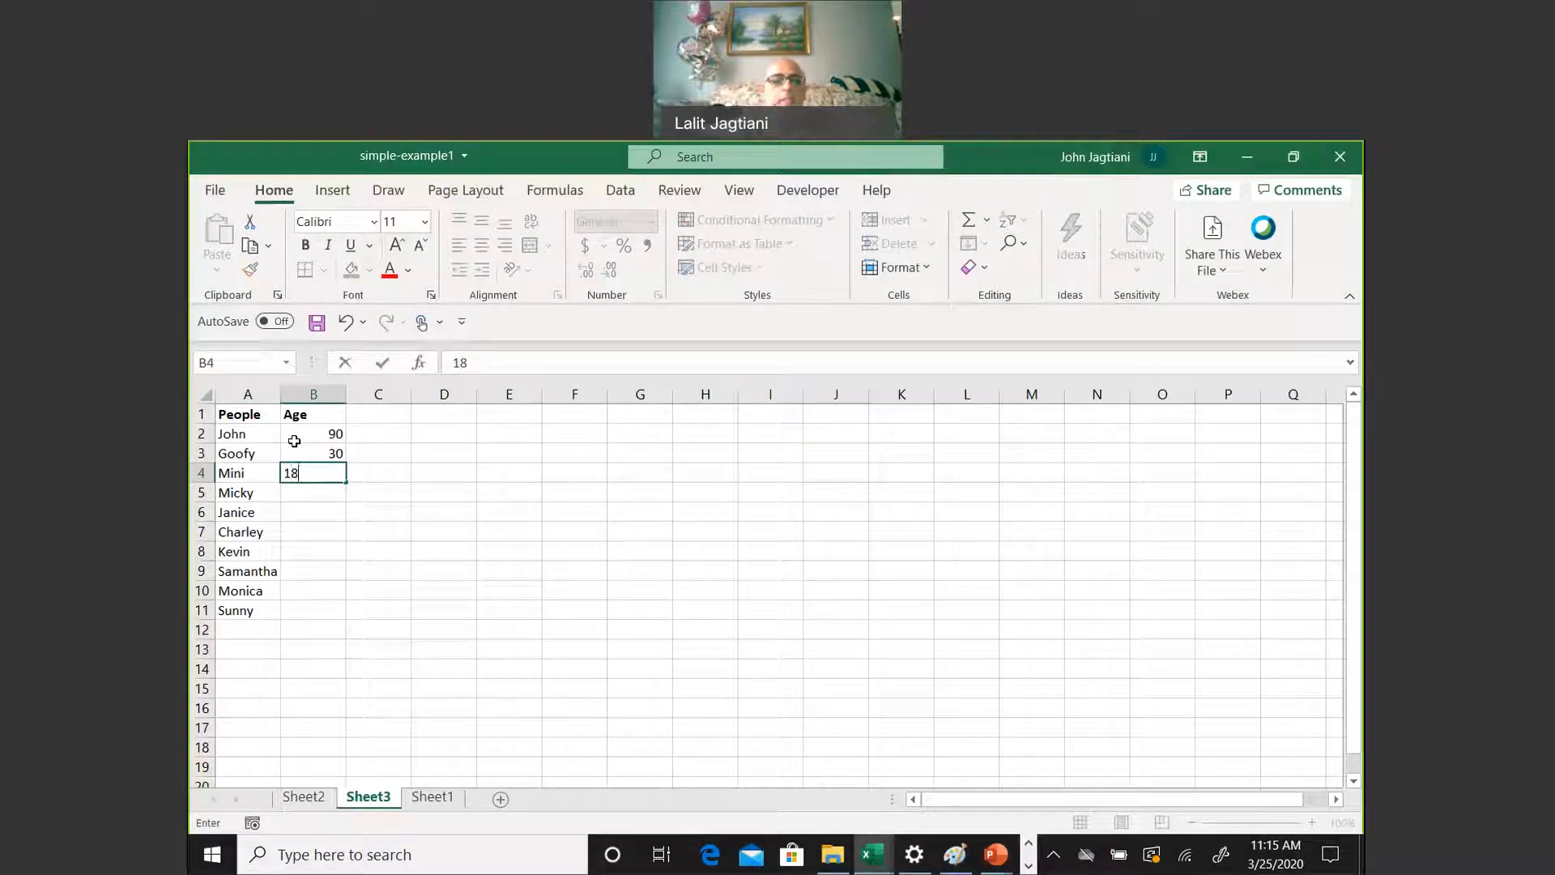
key("Return")
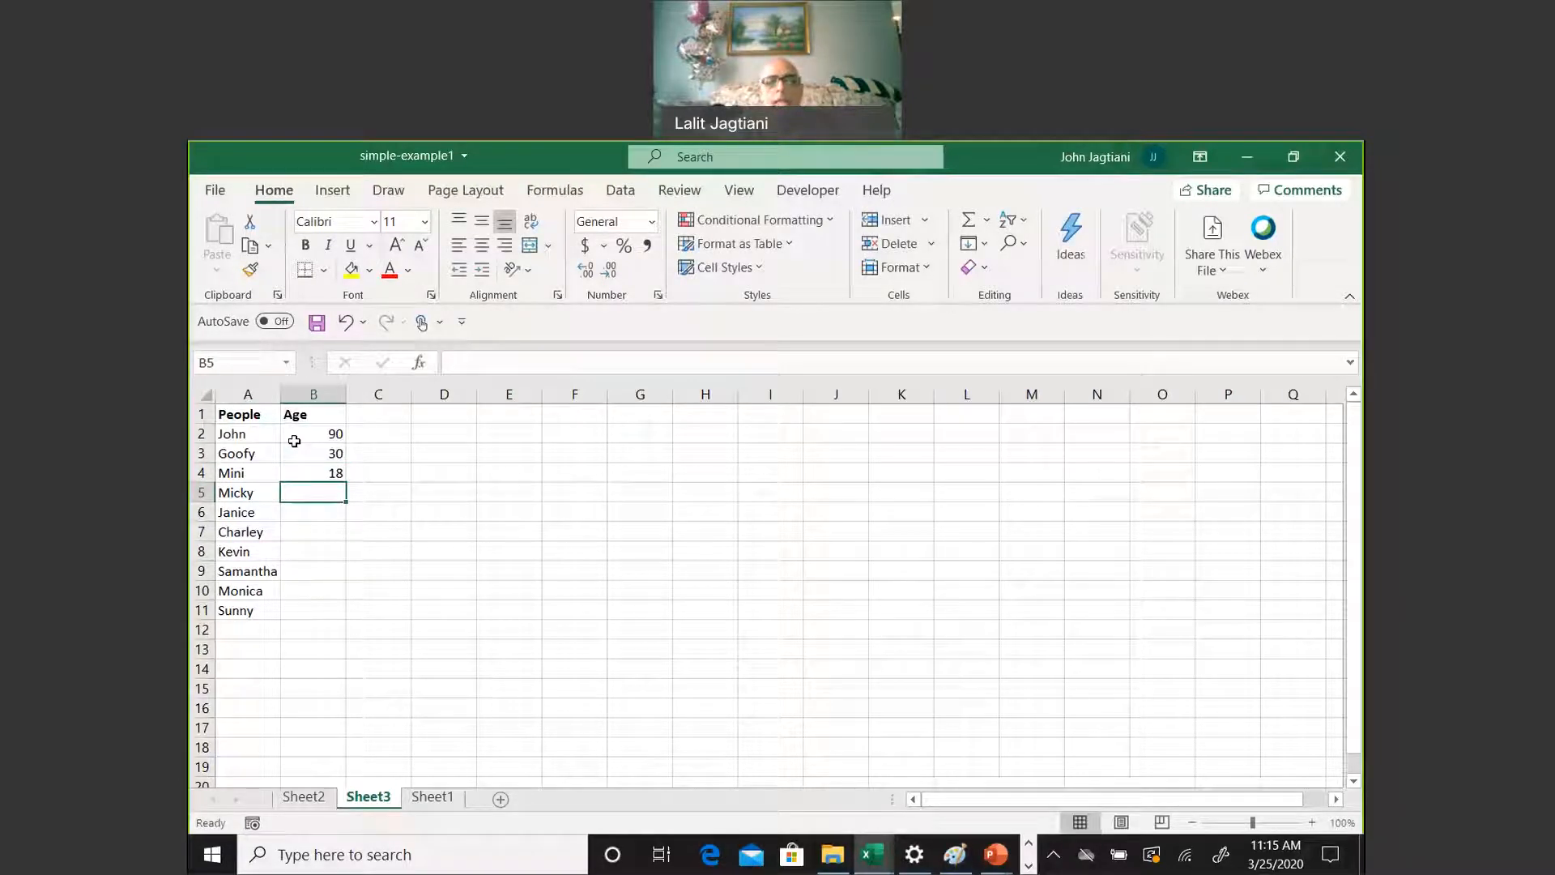
type("21")
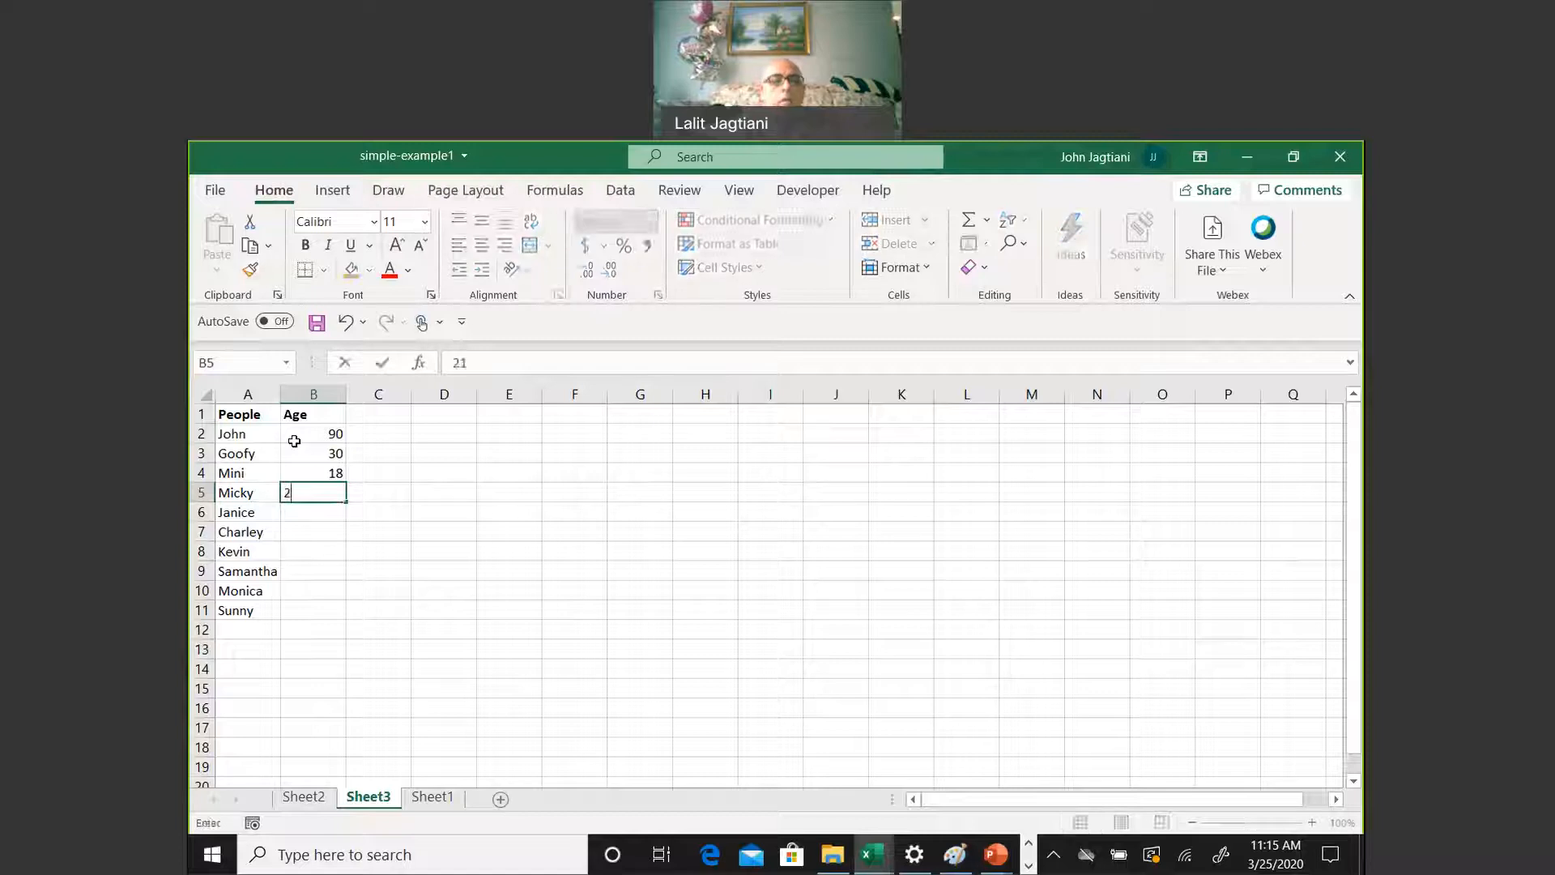
key("Return")
Enter the ages 40, 50 and 35 in B6 to B8
type("40")
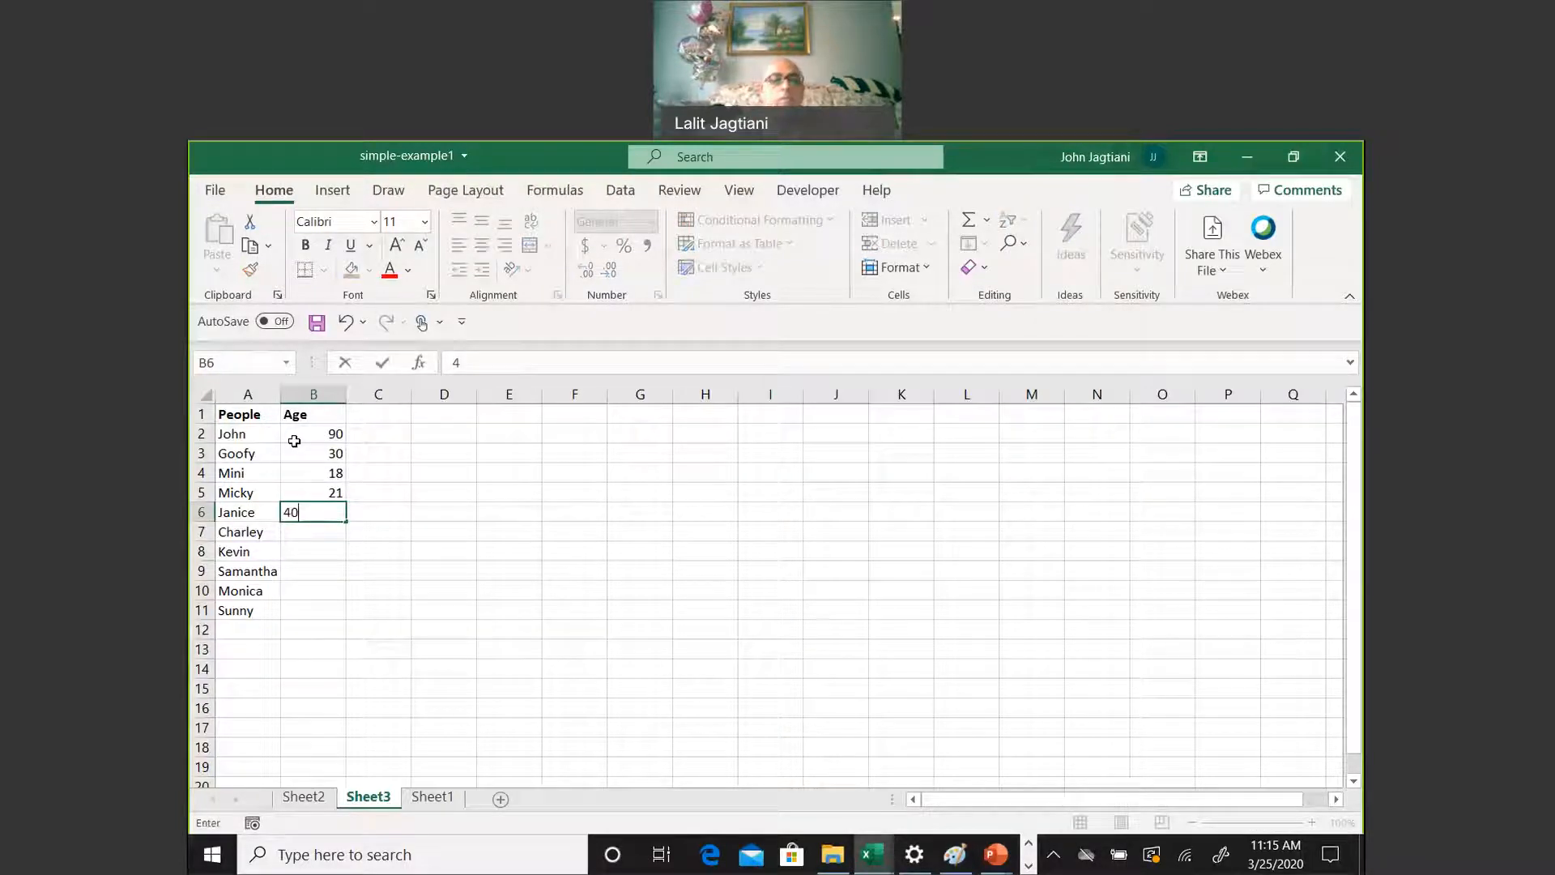
key("Return")
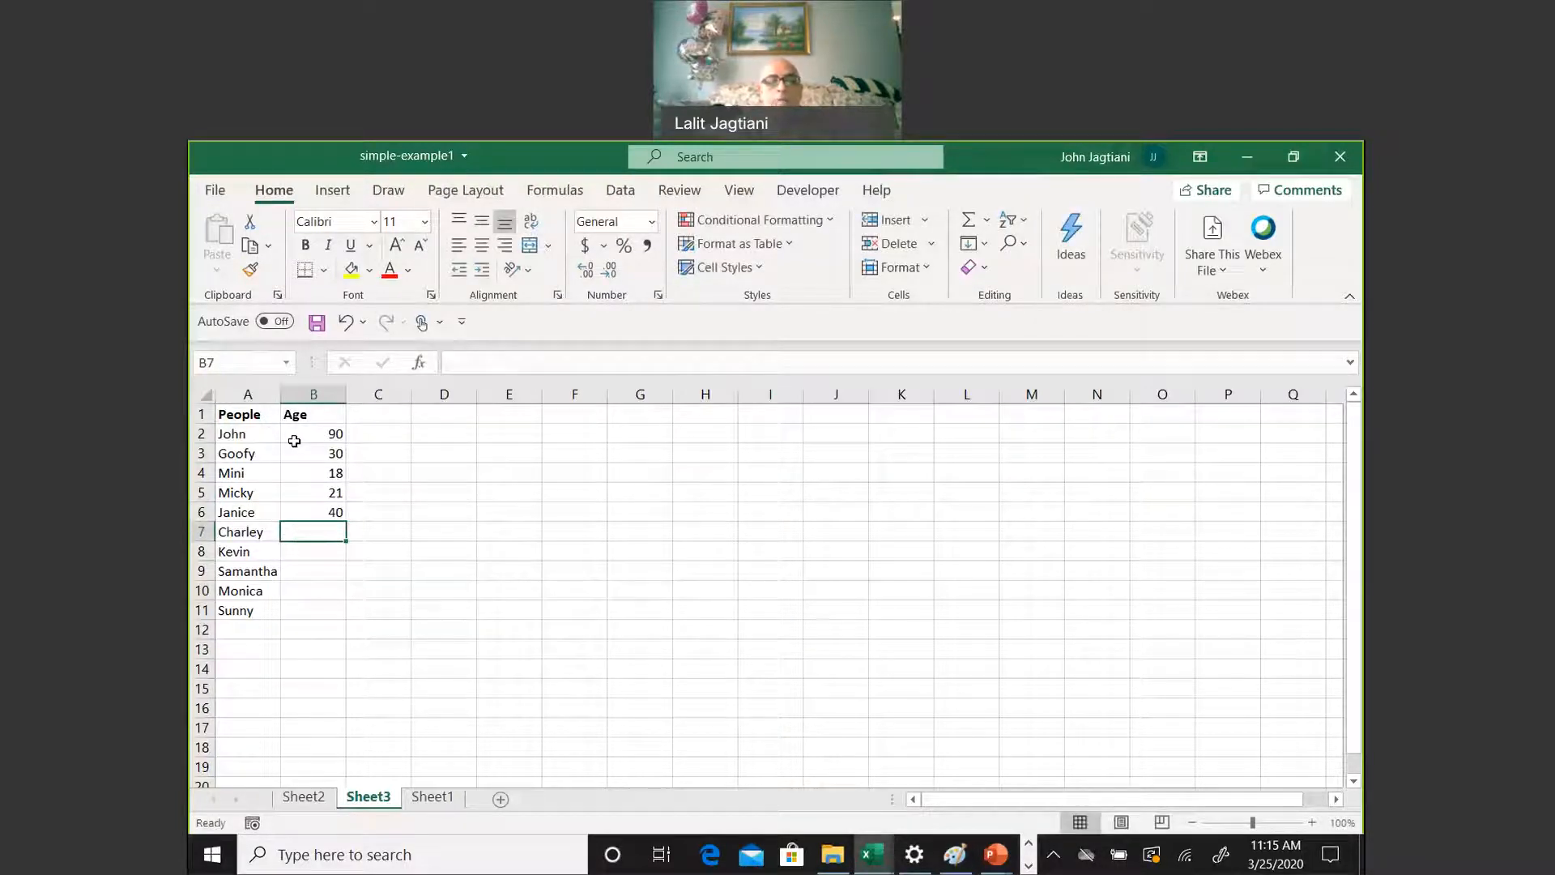
type("50")
key("Return")
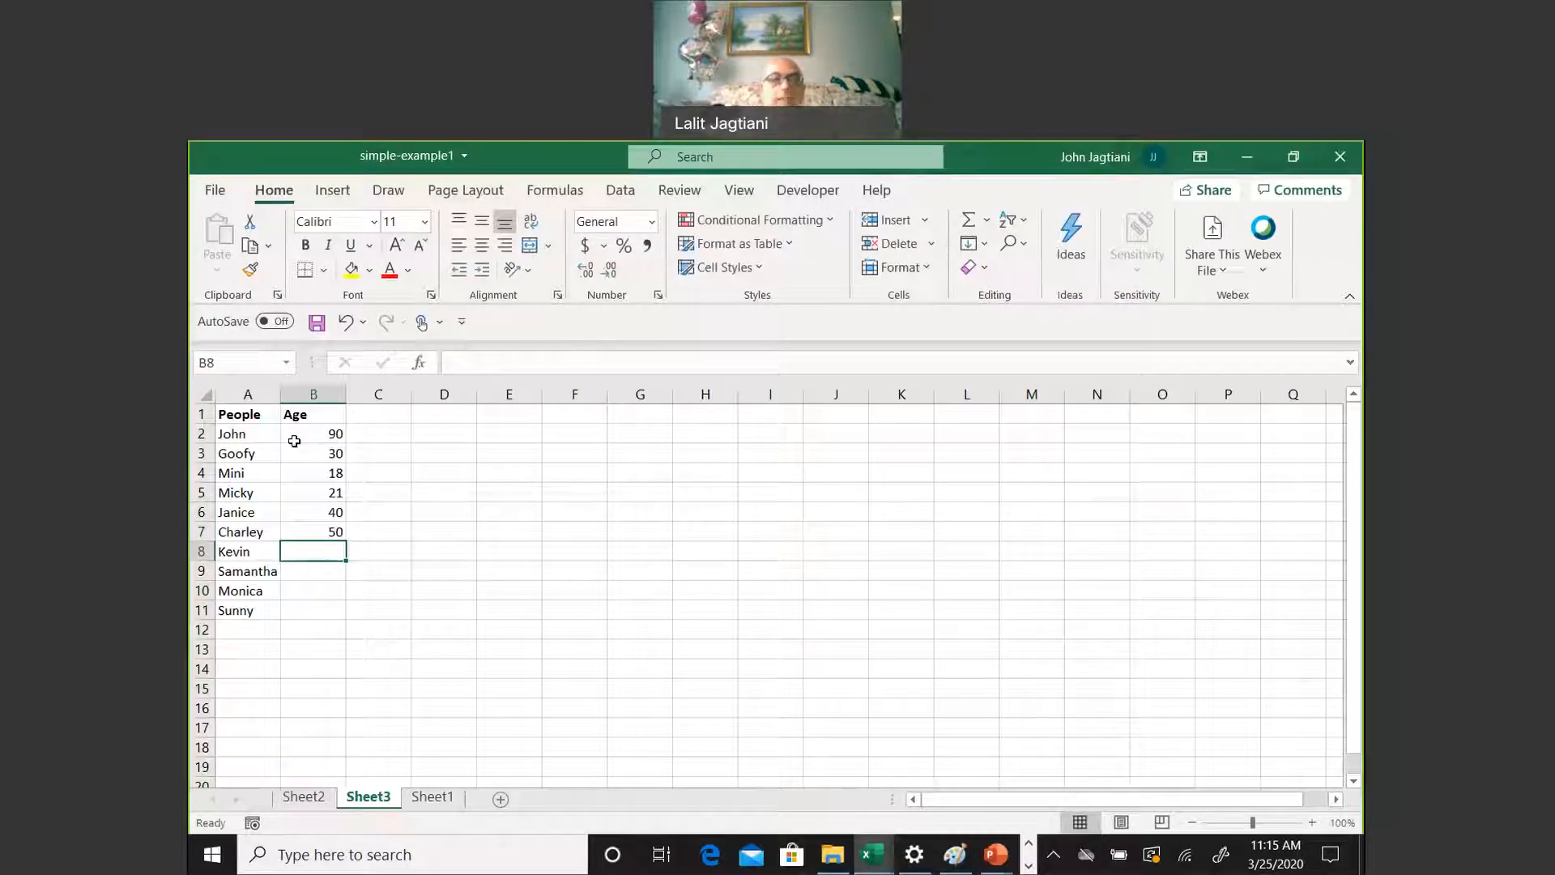
type("35")
key("Return")
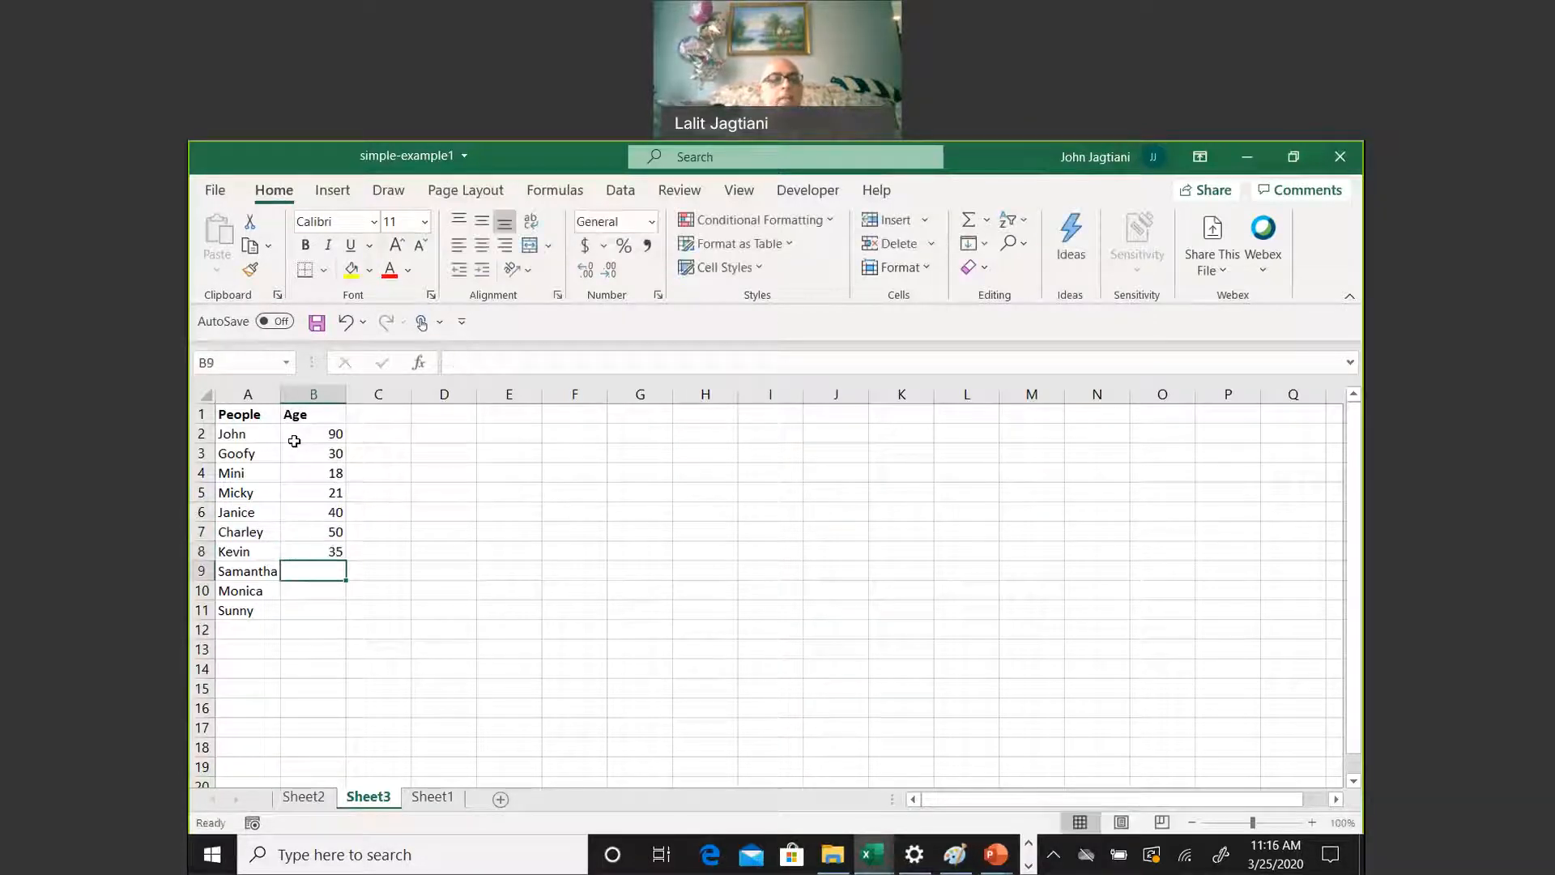
Finish the Age column with 62, 50 and 22 in B9 to B11
type("9")
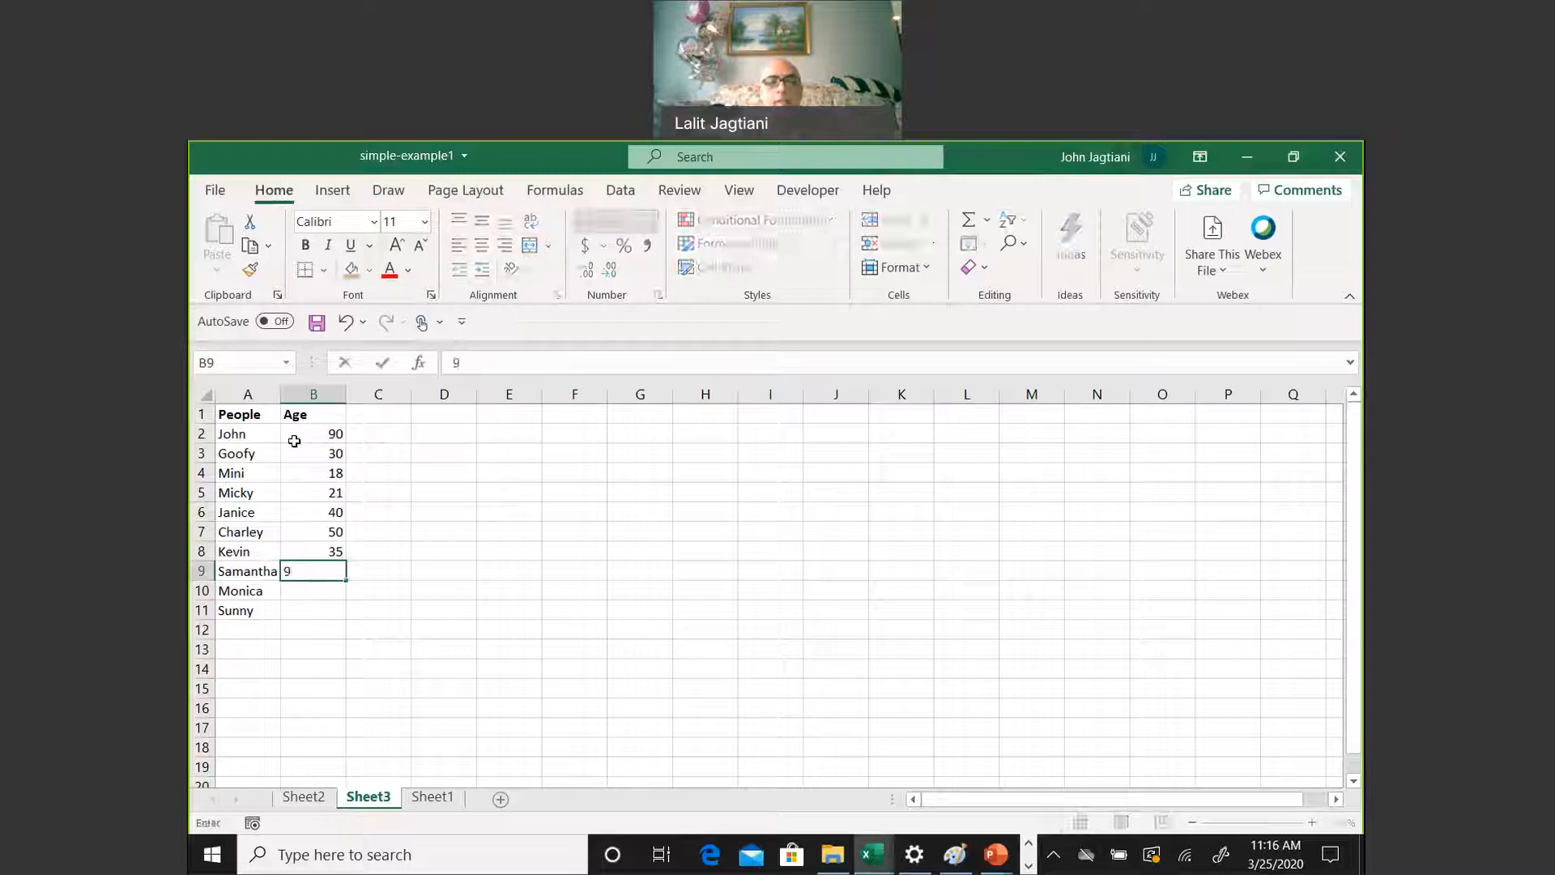
type("62")
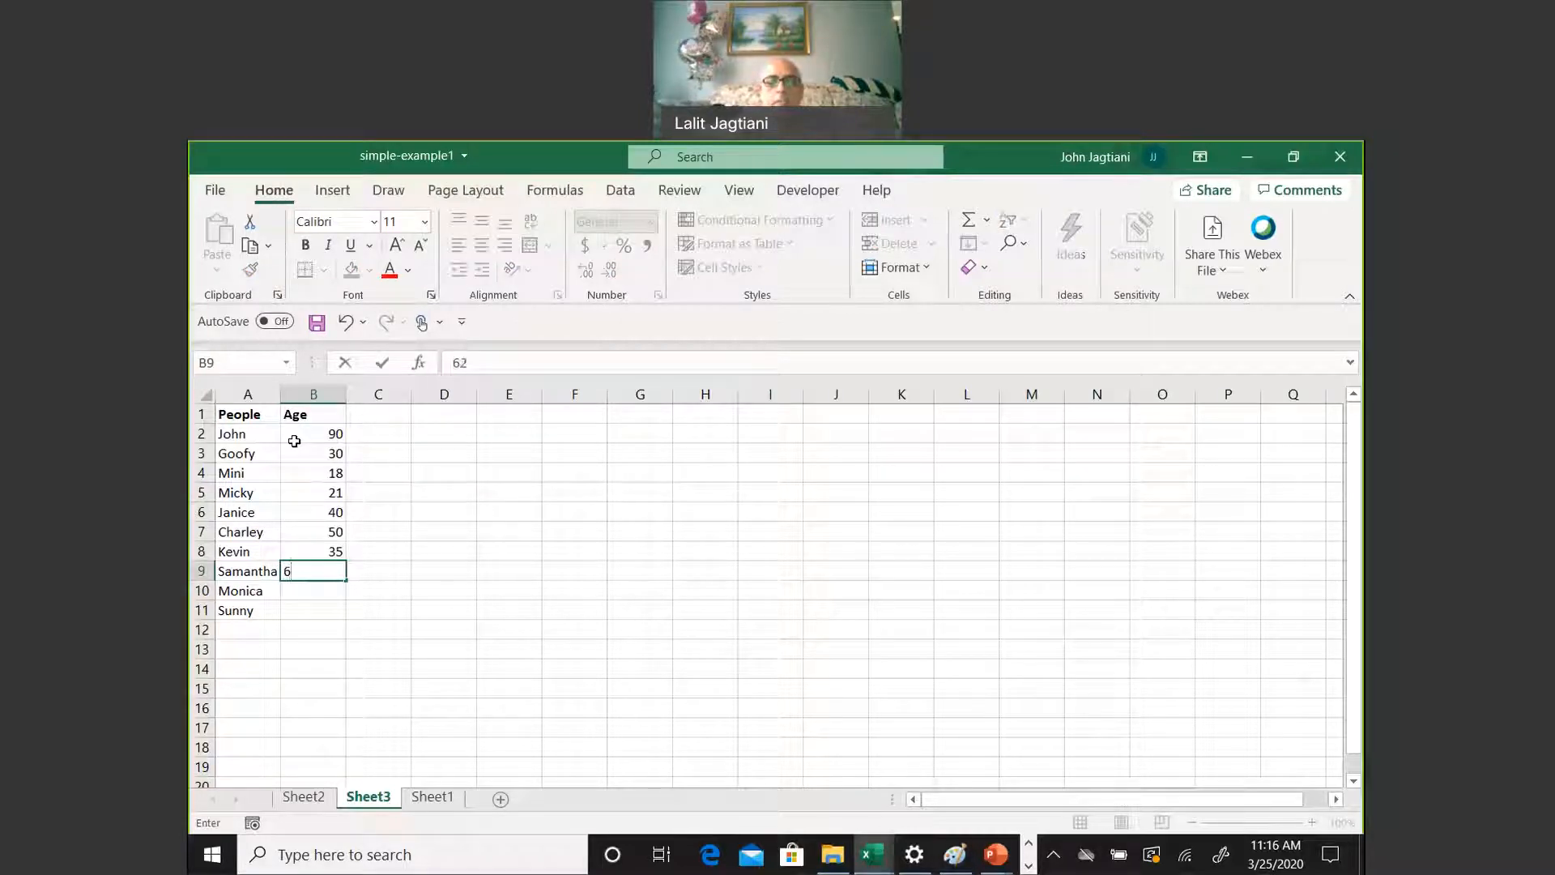
key("Return")
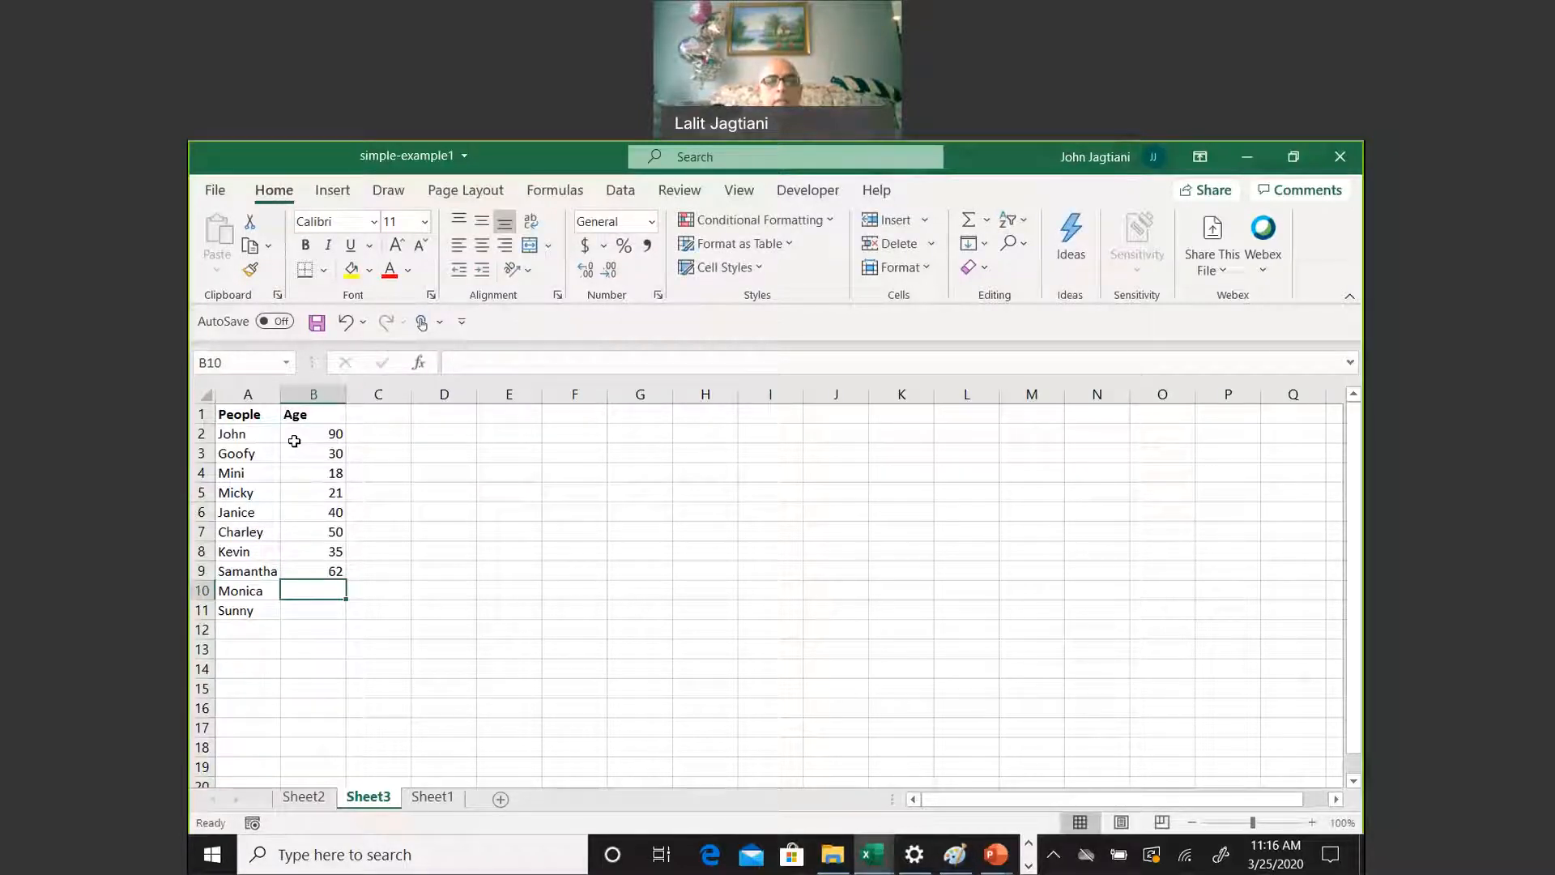
type("4")
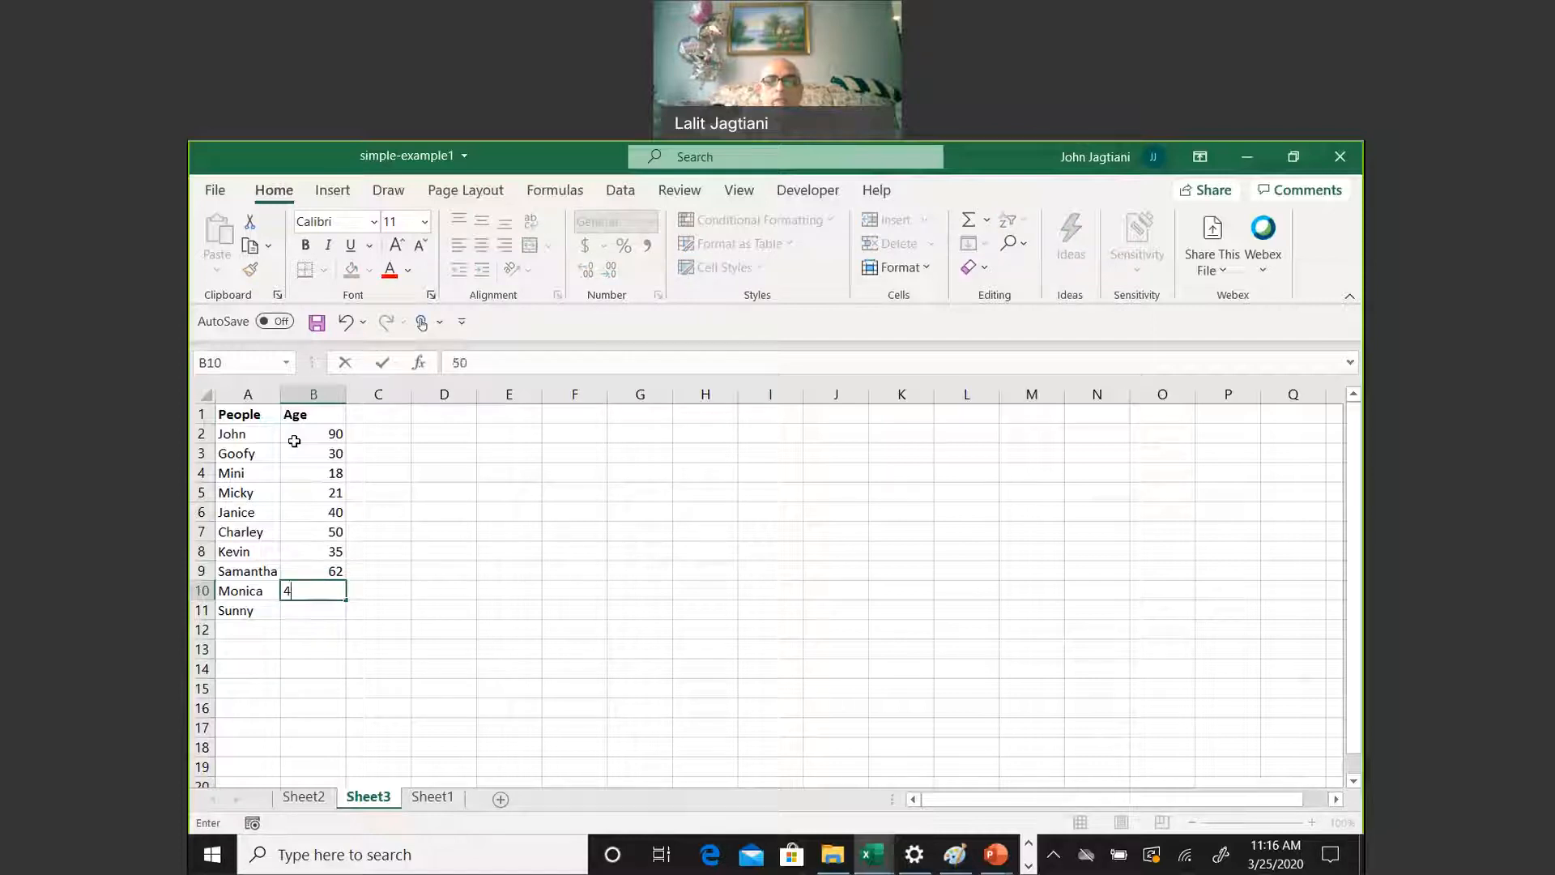
key("Return")
type("22")
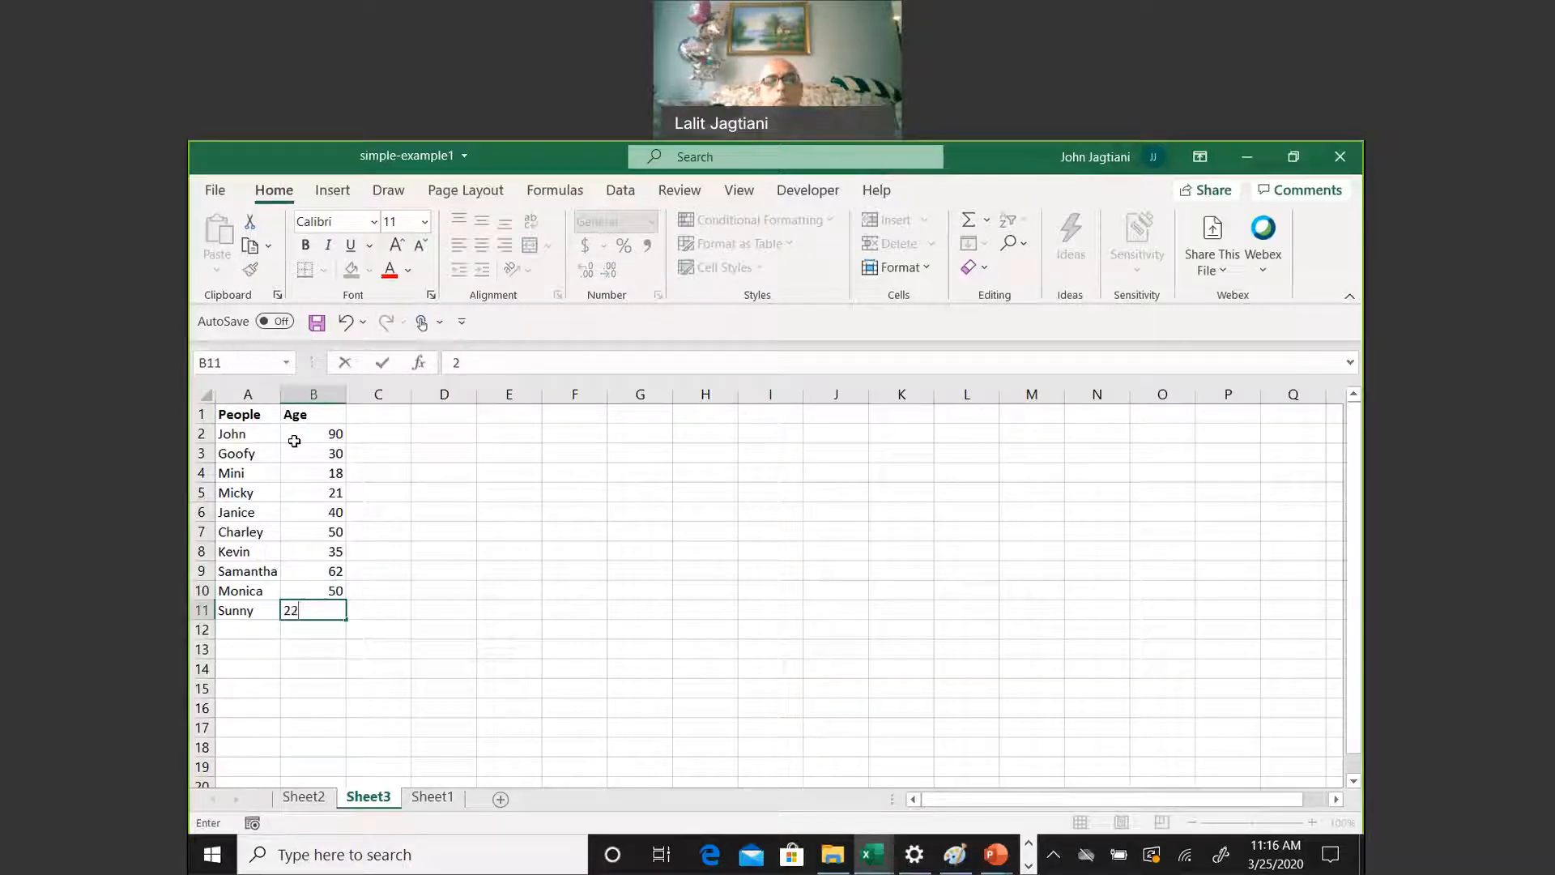
key("Return")
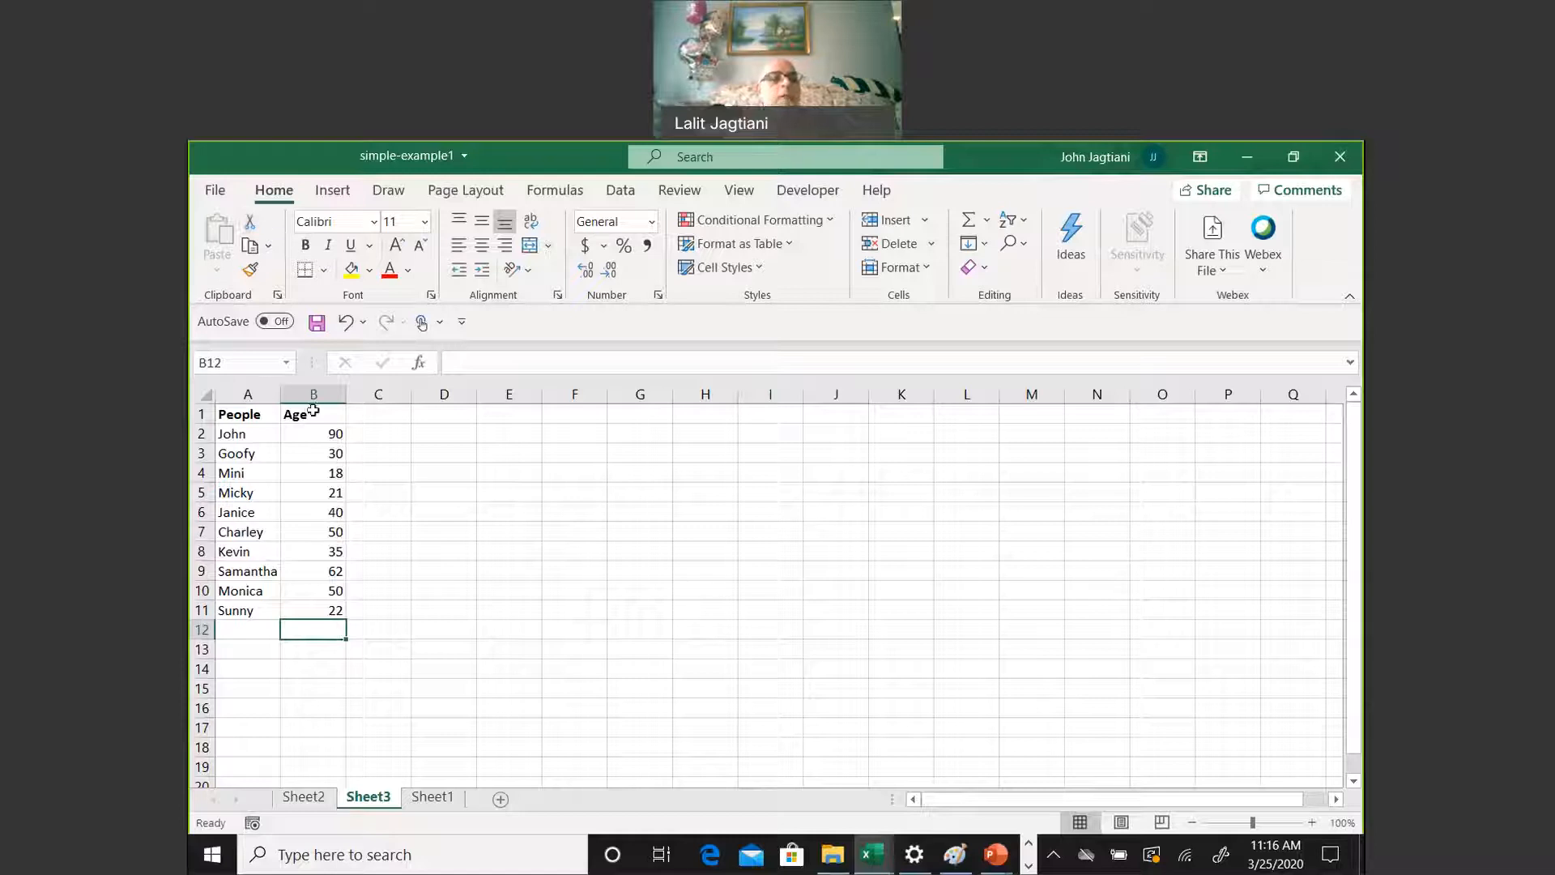
Center the People and Age headers in A1:B1 horizontally
left_click_drag(262, 415, 301, 412)
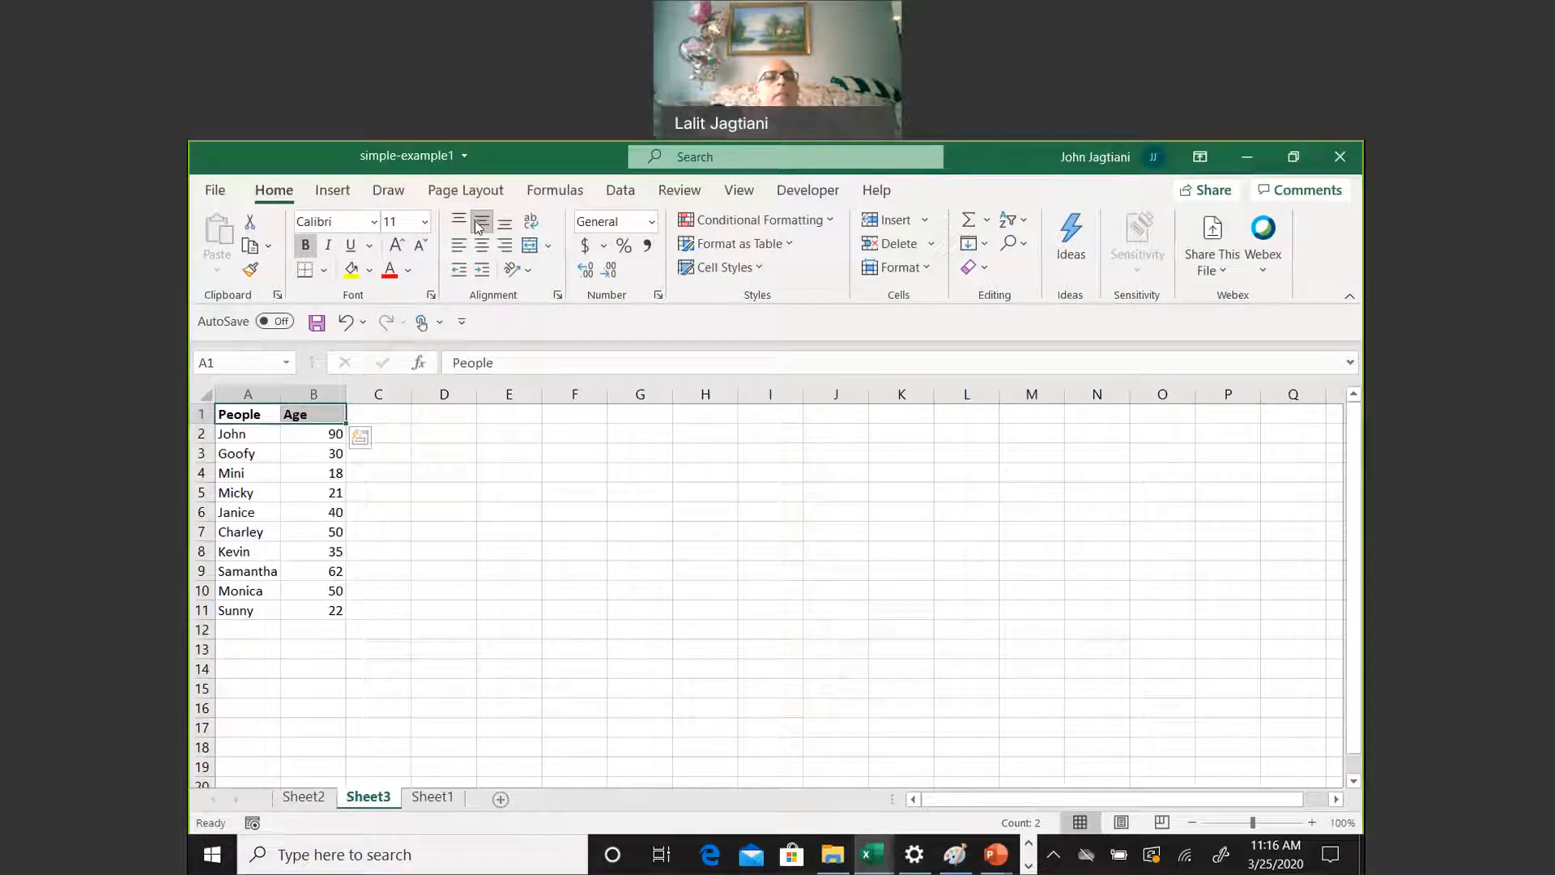
left_click(482, 245)
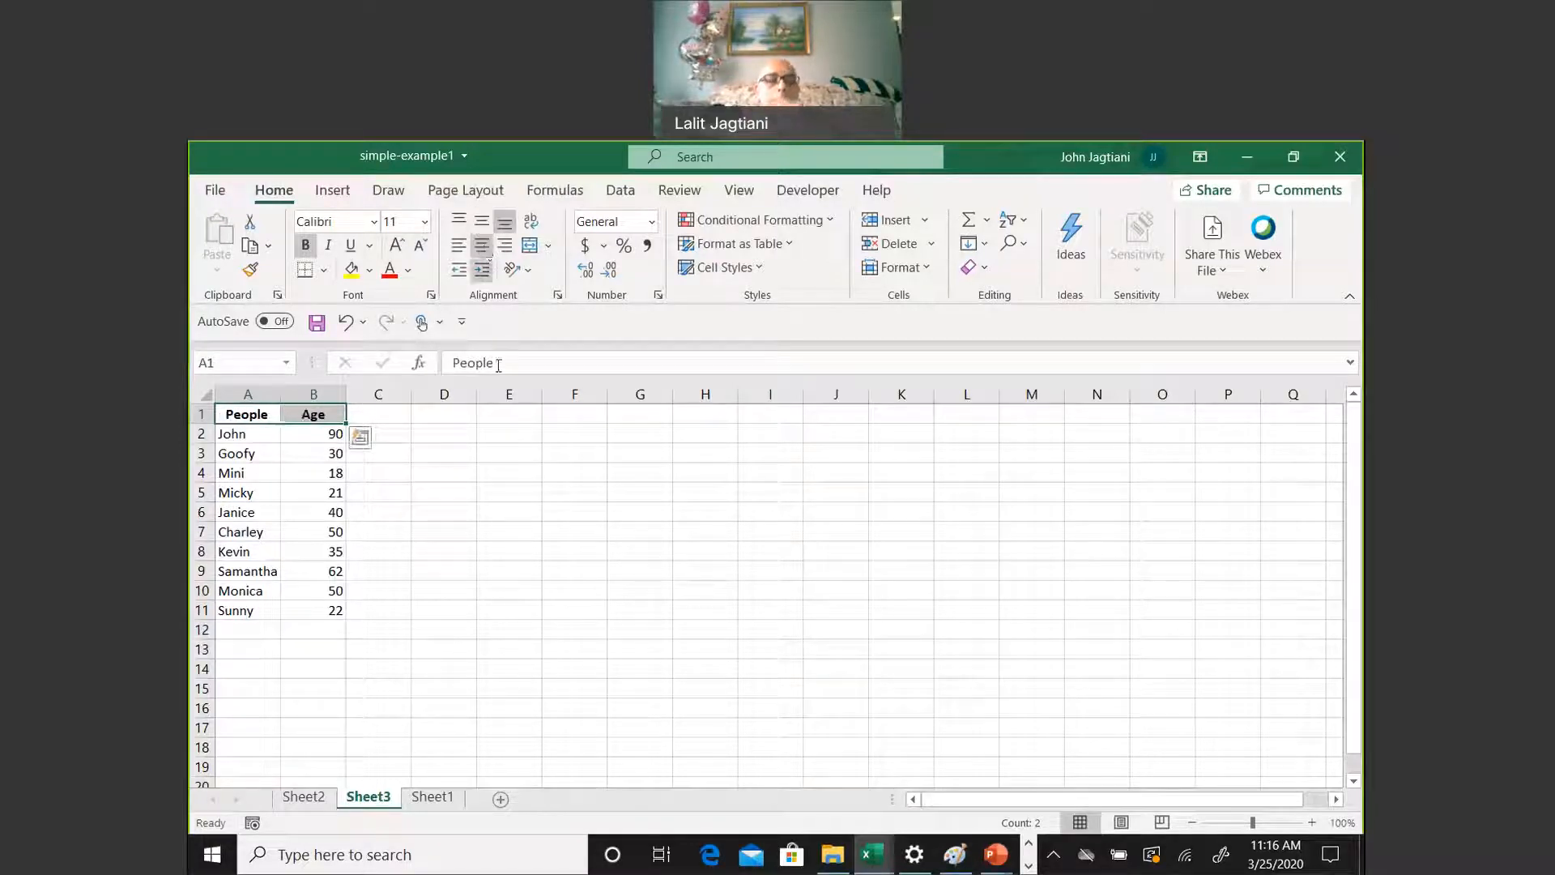
left_click(523, 494)
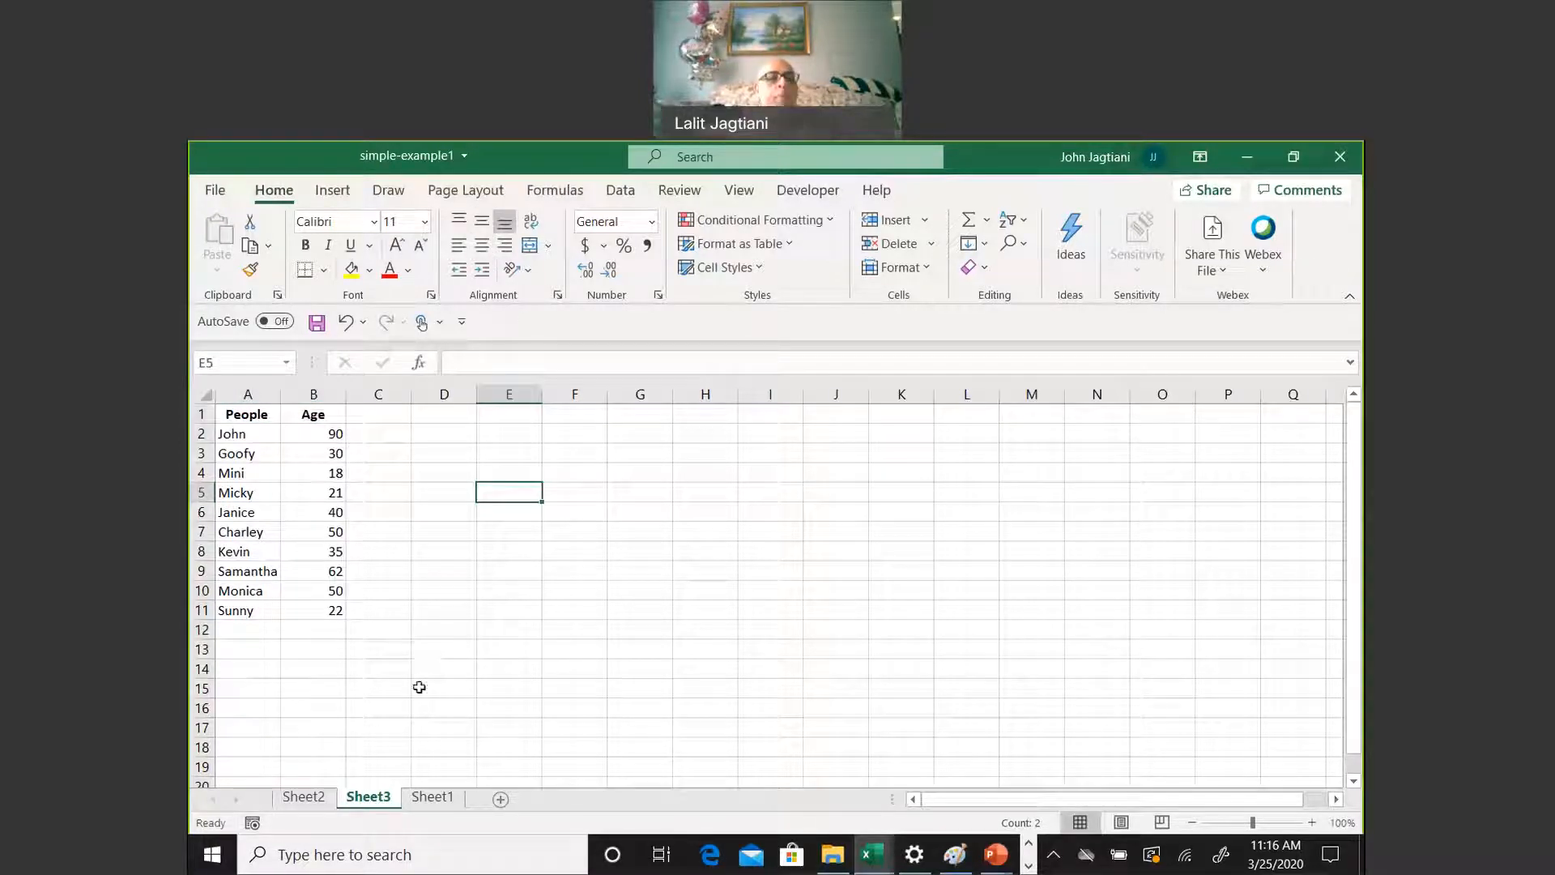
left_click(273, 651)
left_click(456, 438)
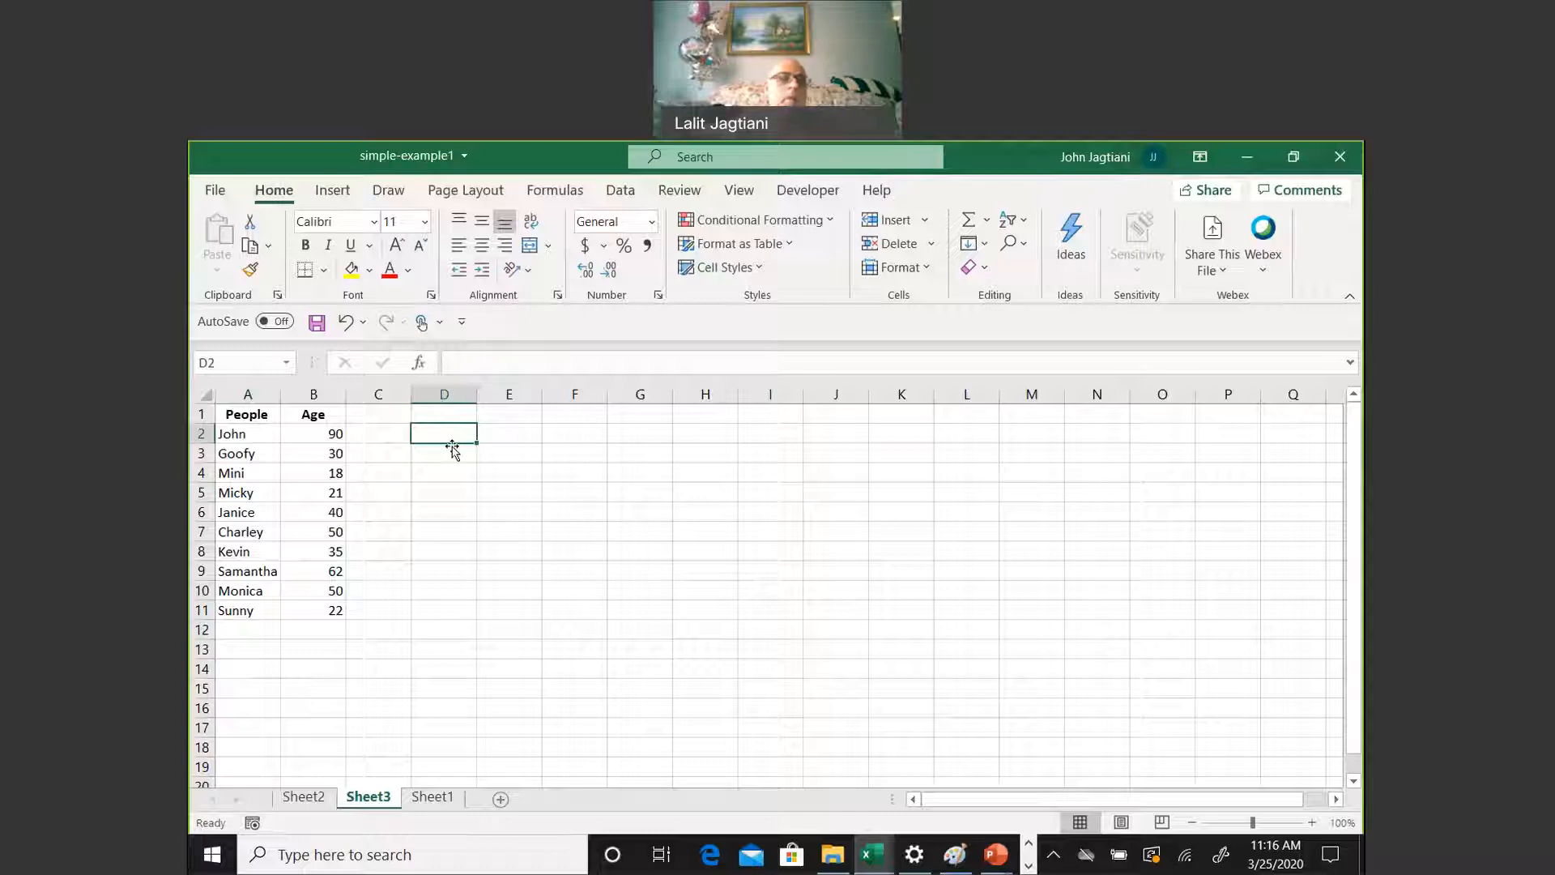
left_click(275, 648)
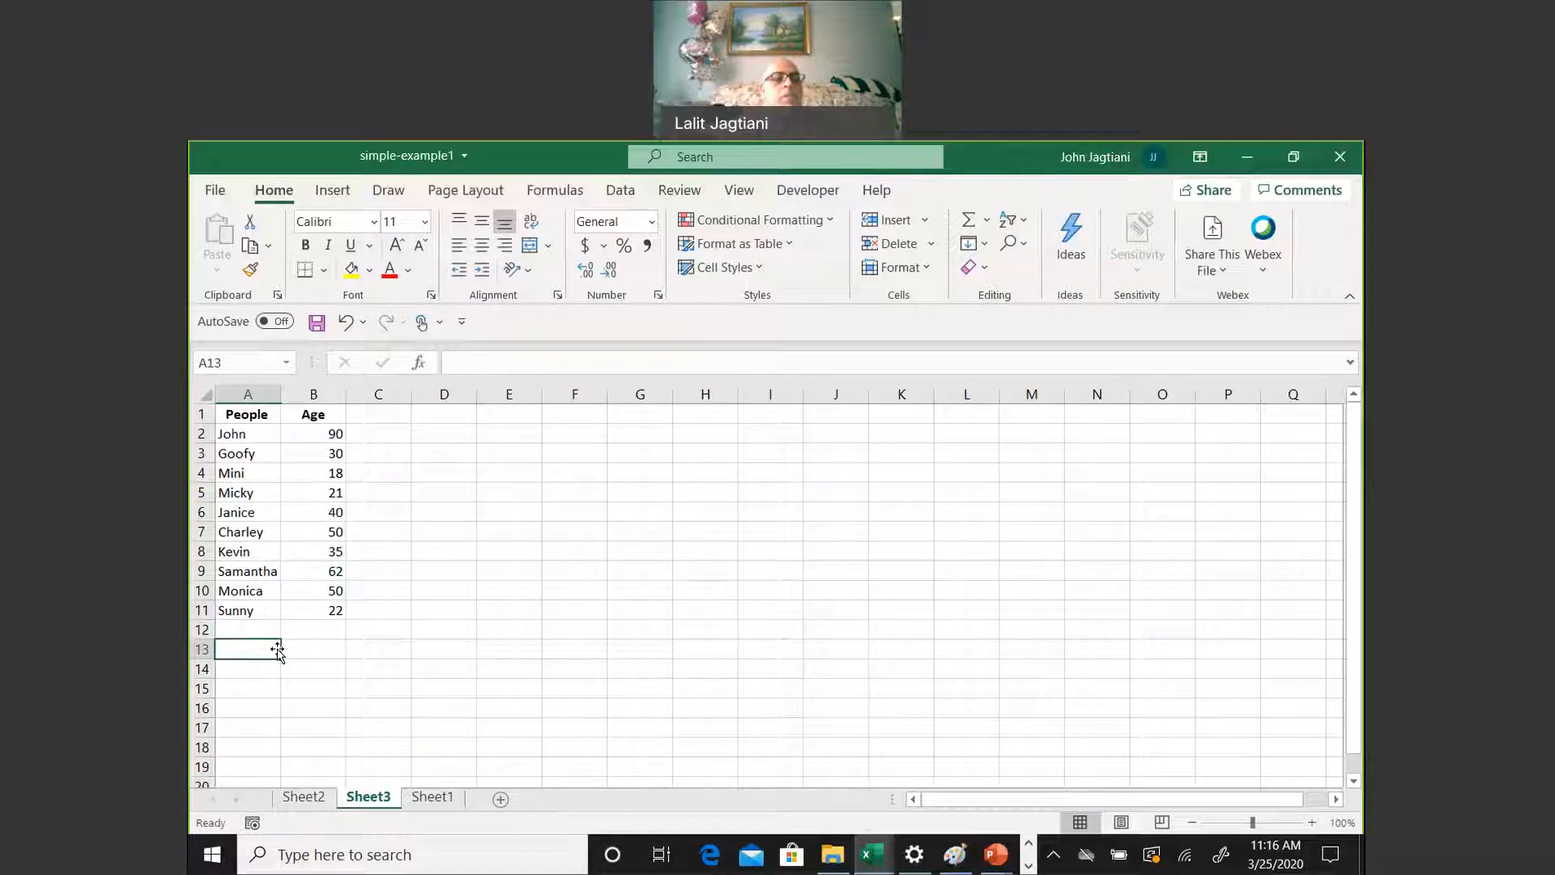
Label cells A13 to A16 as Average, Median, Max and Min
type("Average")
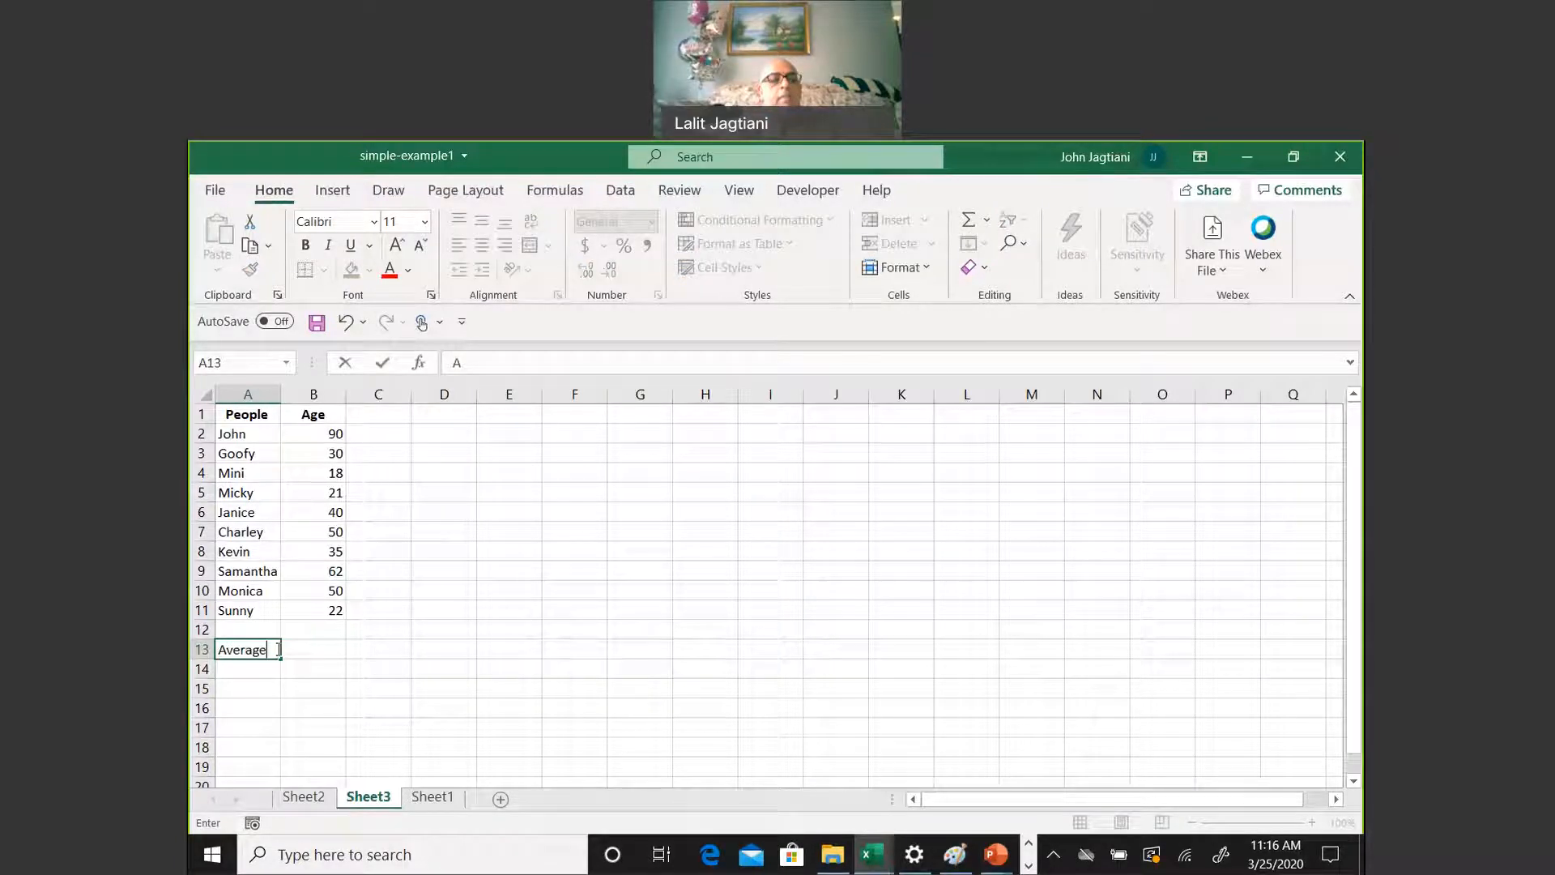
key("Return")
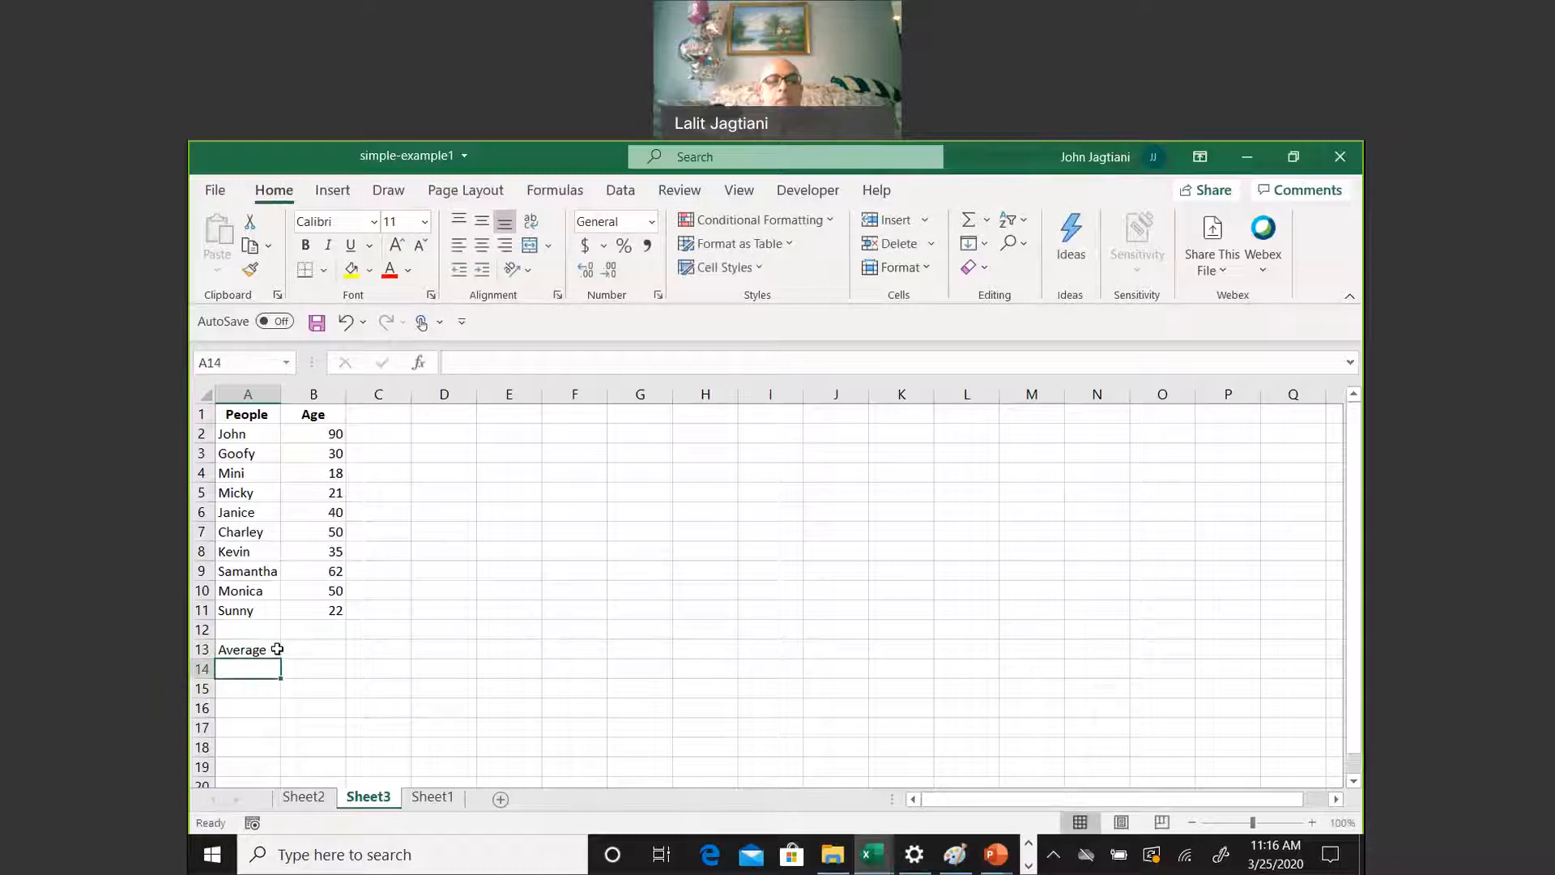
type("Media")
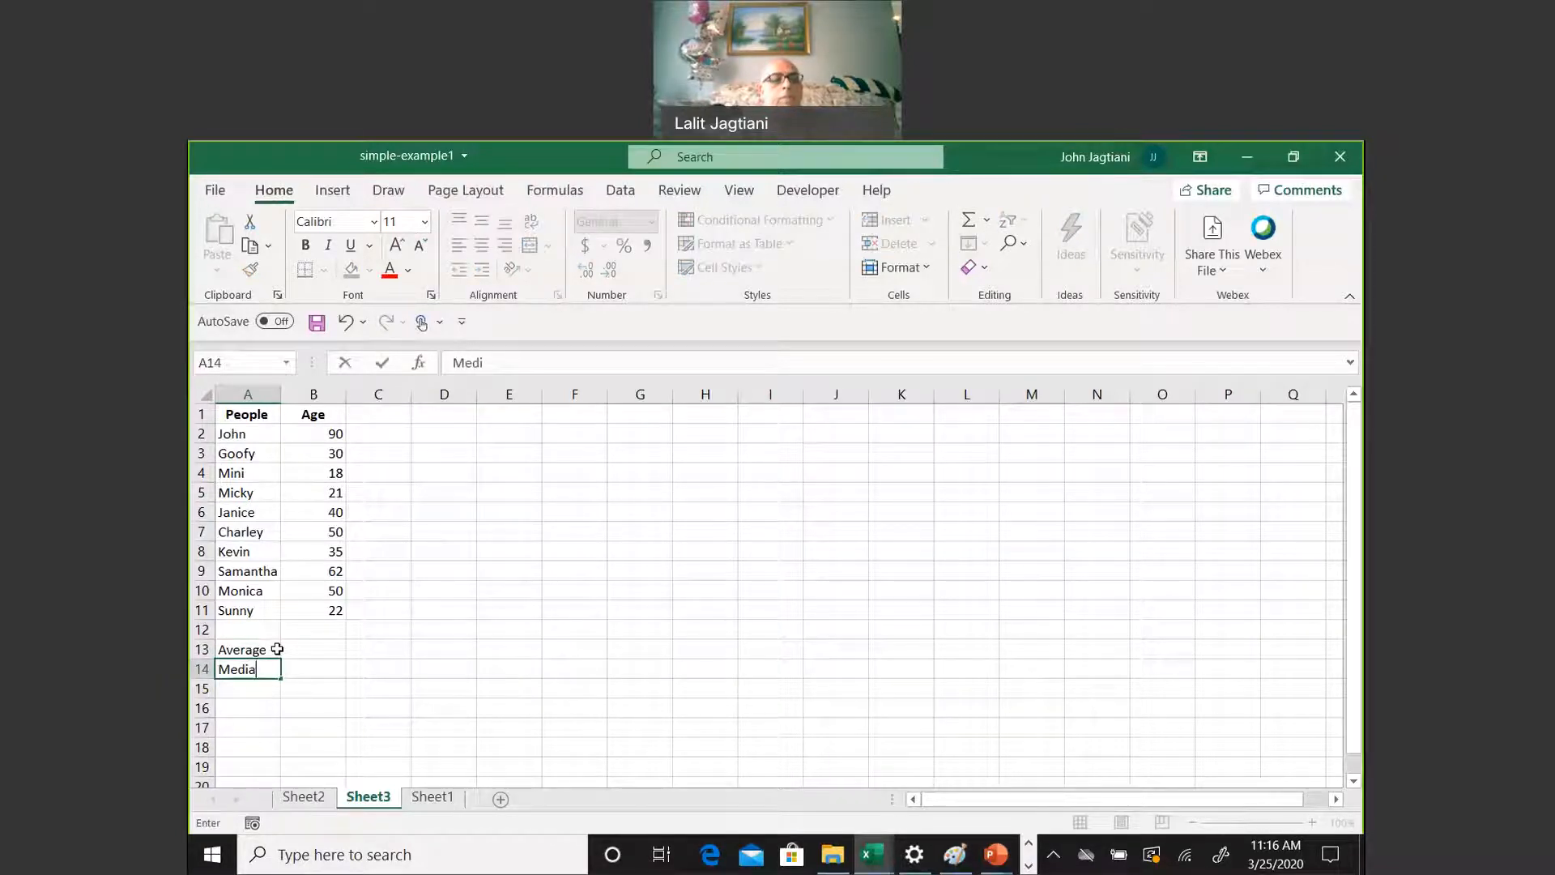
type("n")
key("Return")
type("max")
key("BackSpace")
key("BackSpace")
key("BackSpace")
type("Max")
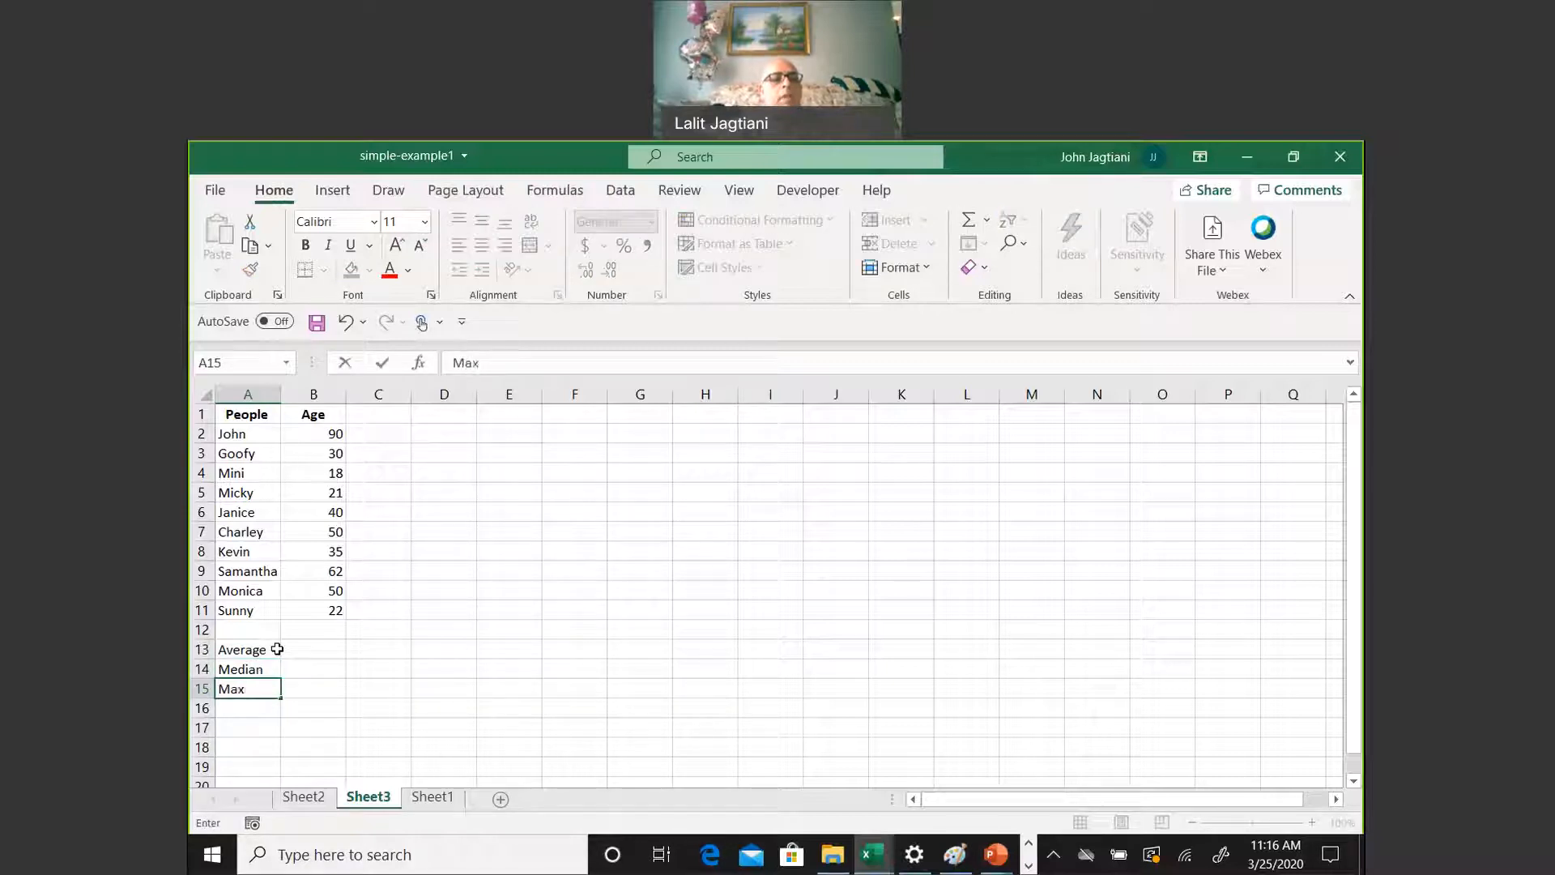
key("Return")
type("Min")
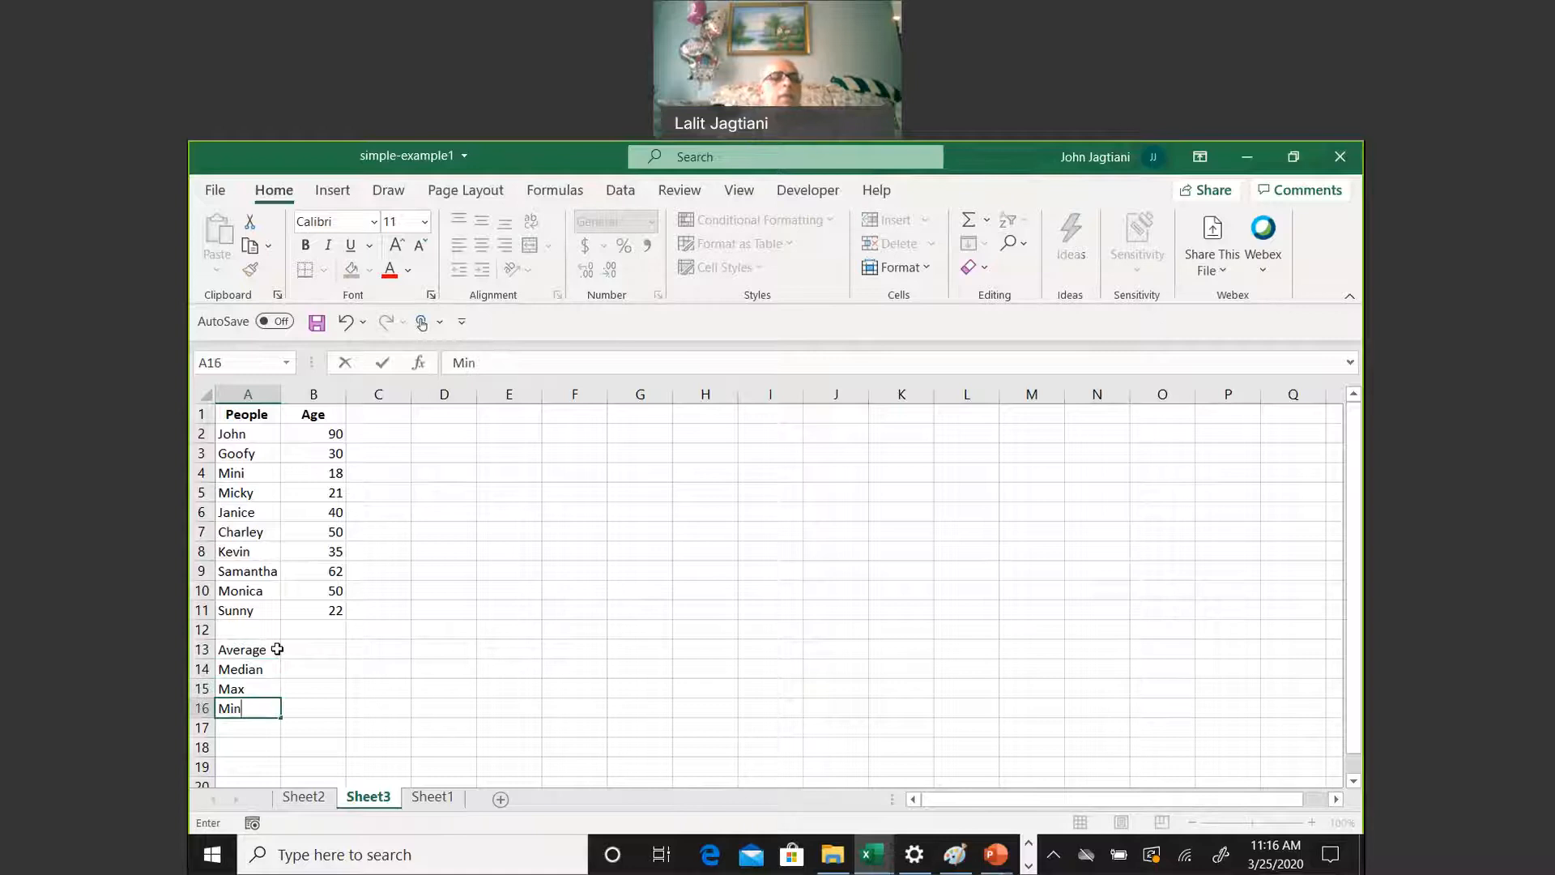
Calculate the average age in B13 with an AVERAGE formula over B2:B11
left_click(290, 652)
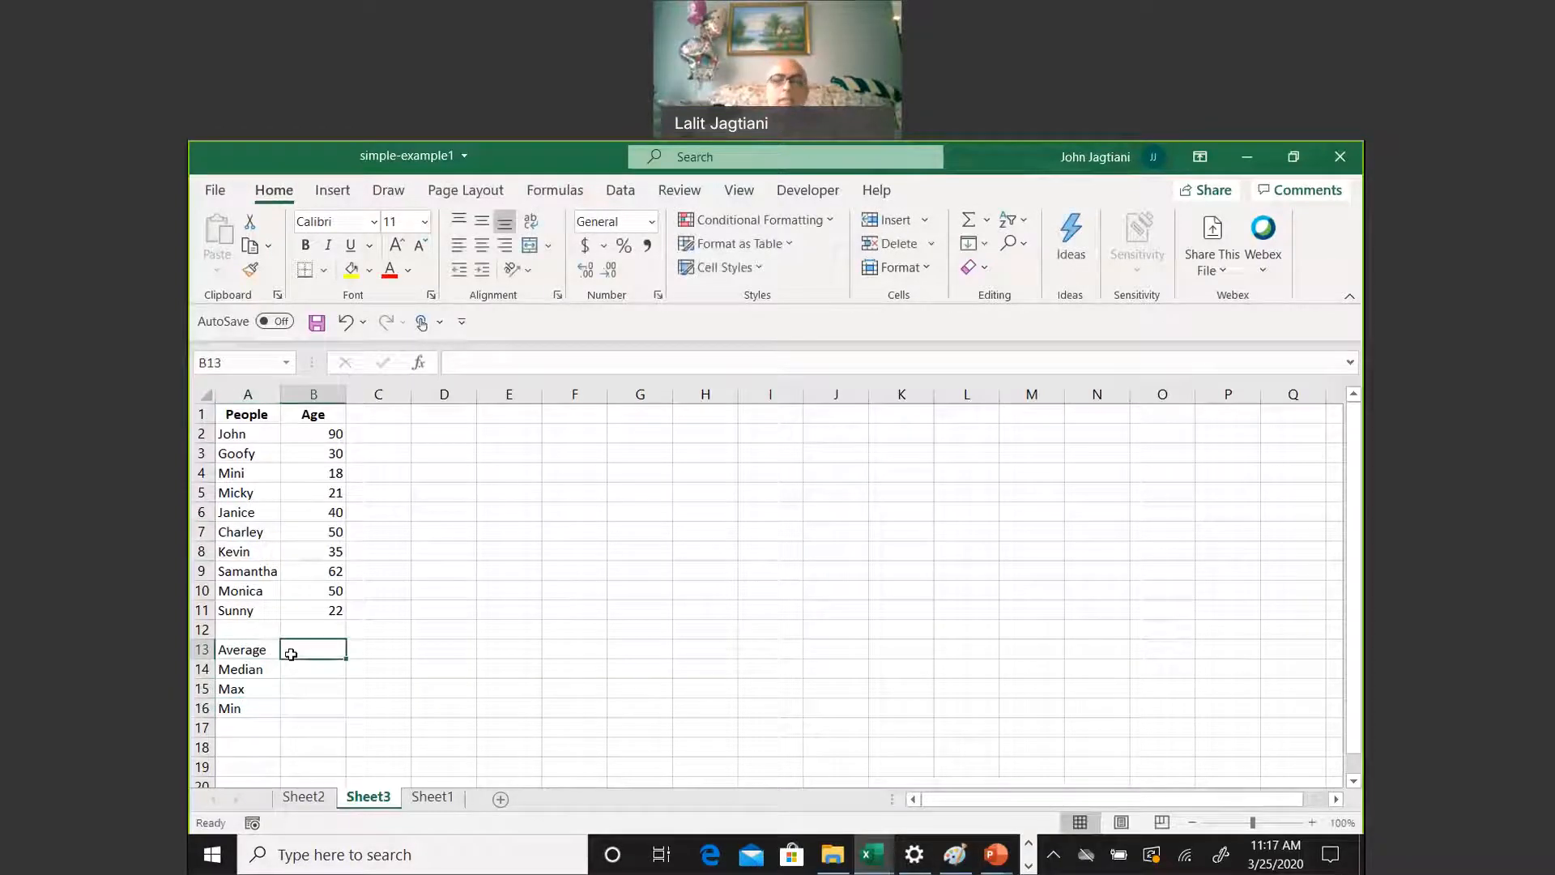
type("=")
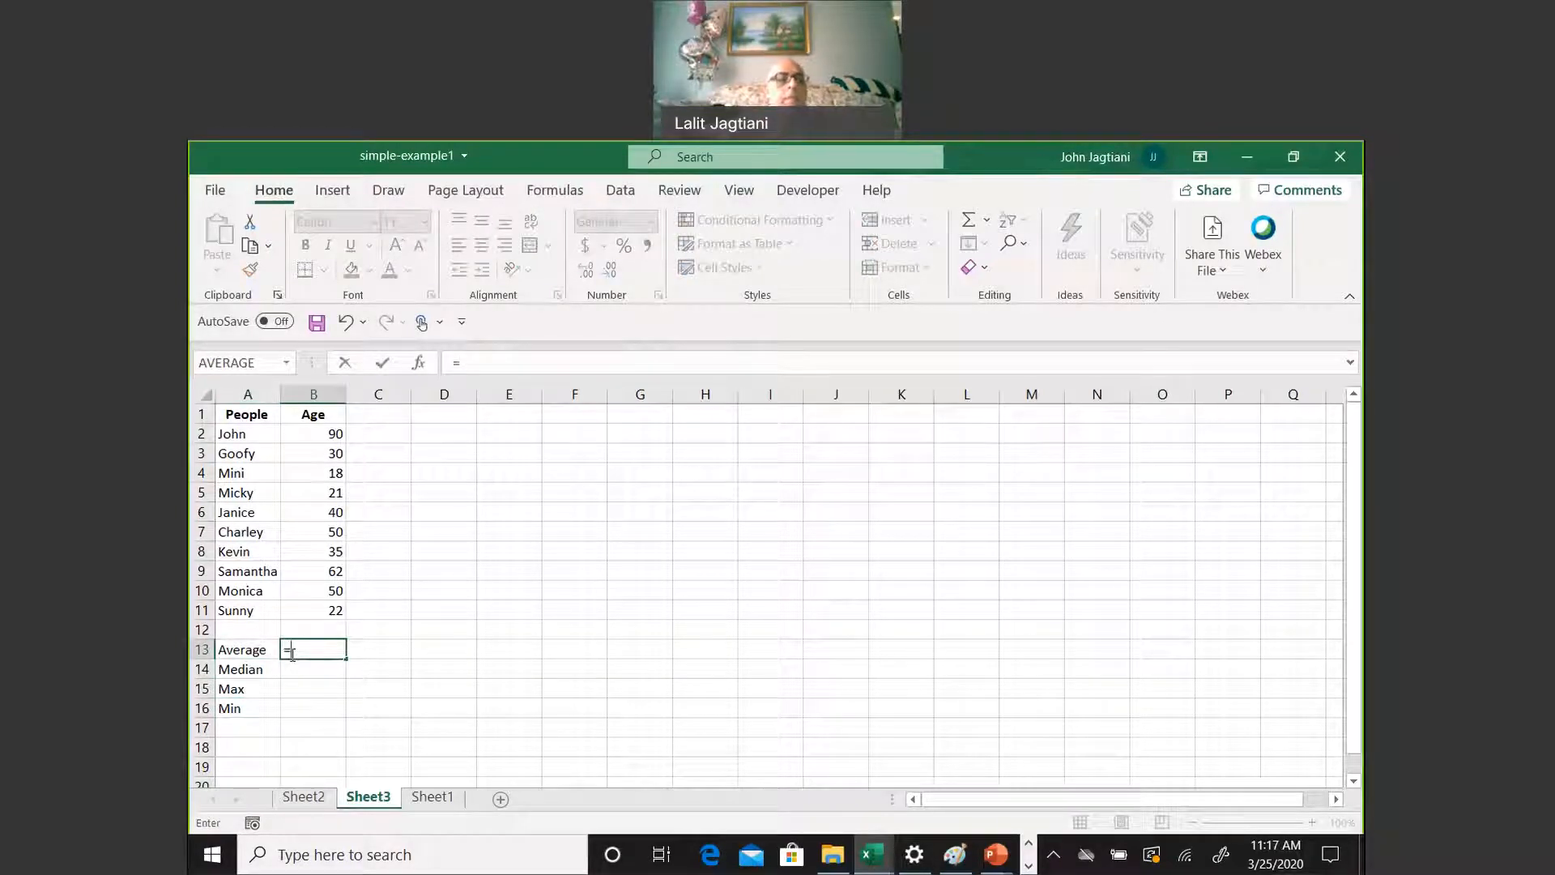
type("average")
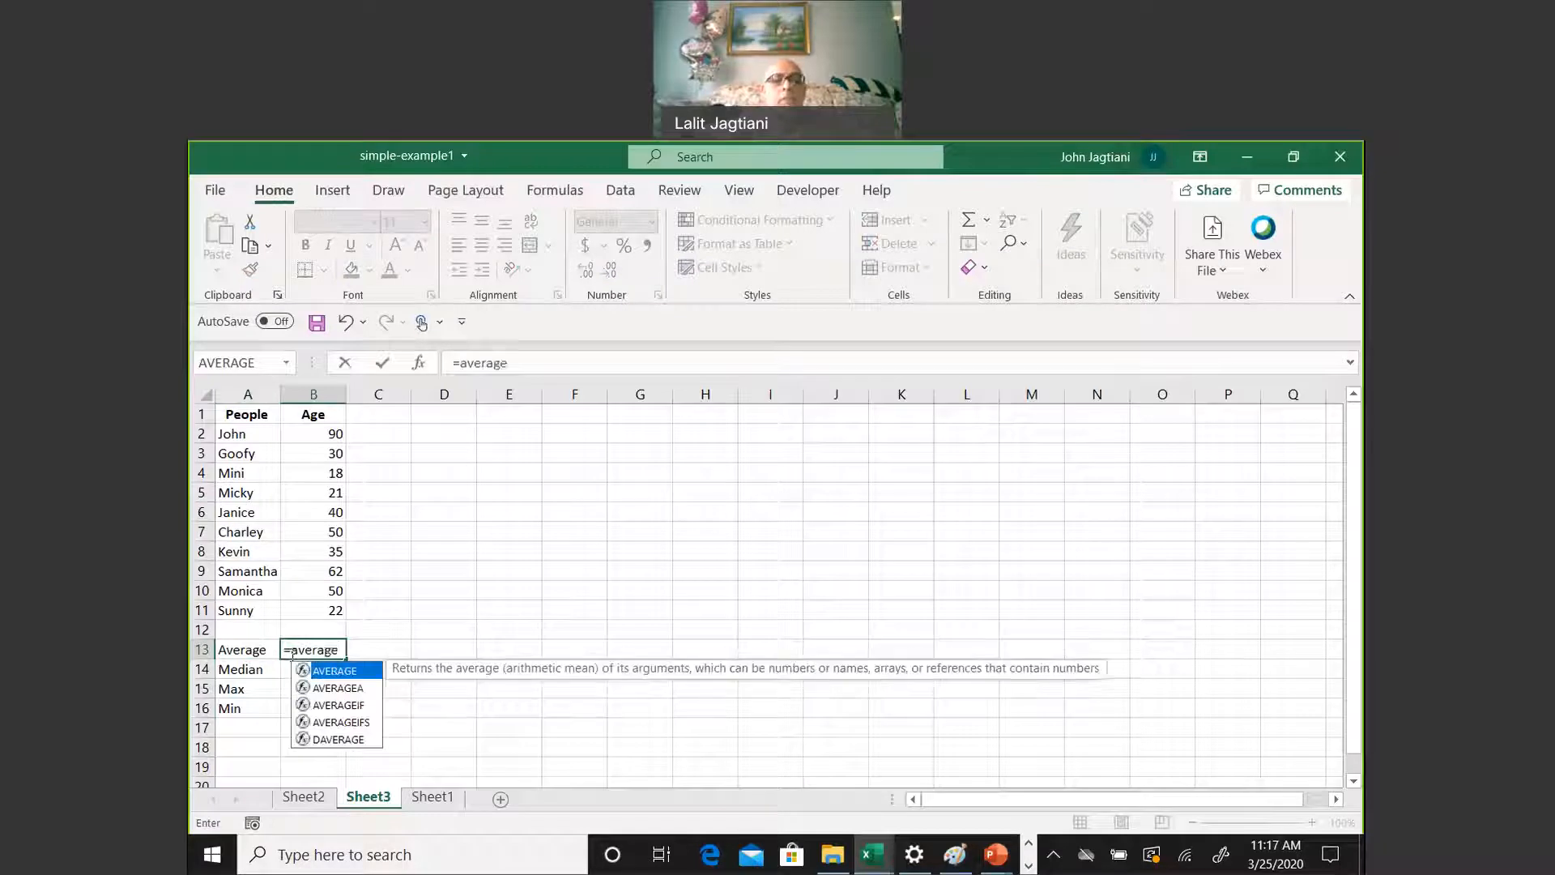
type("(")
left_click_drag(321, 433, 334, 598)
left_click(333, 624)
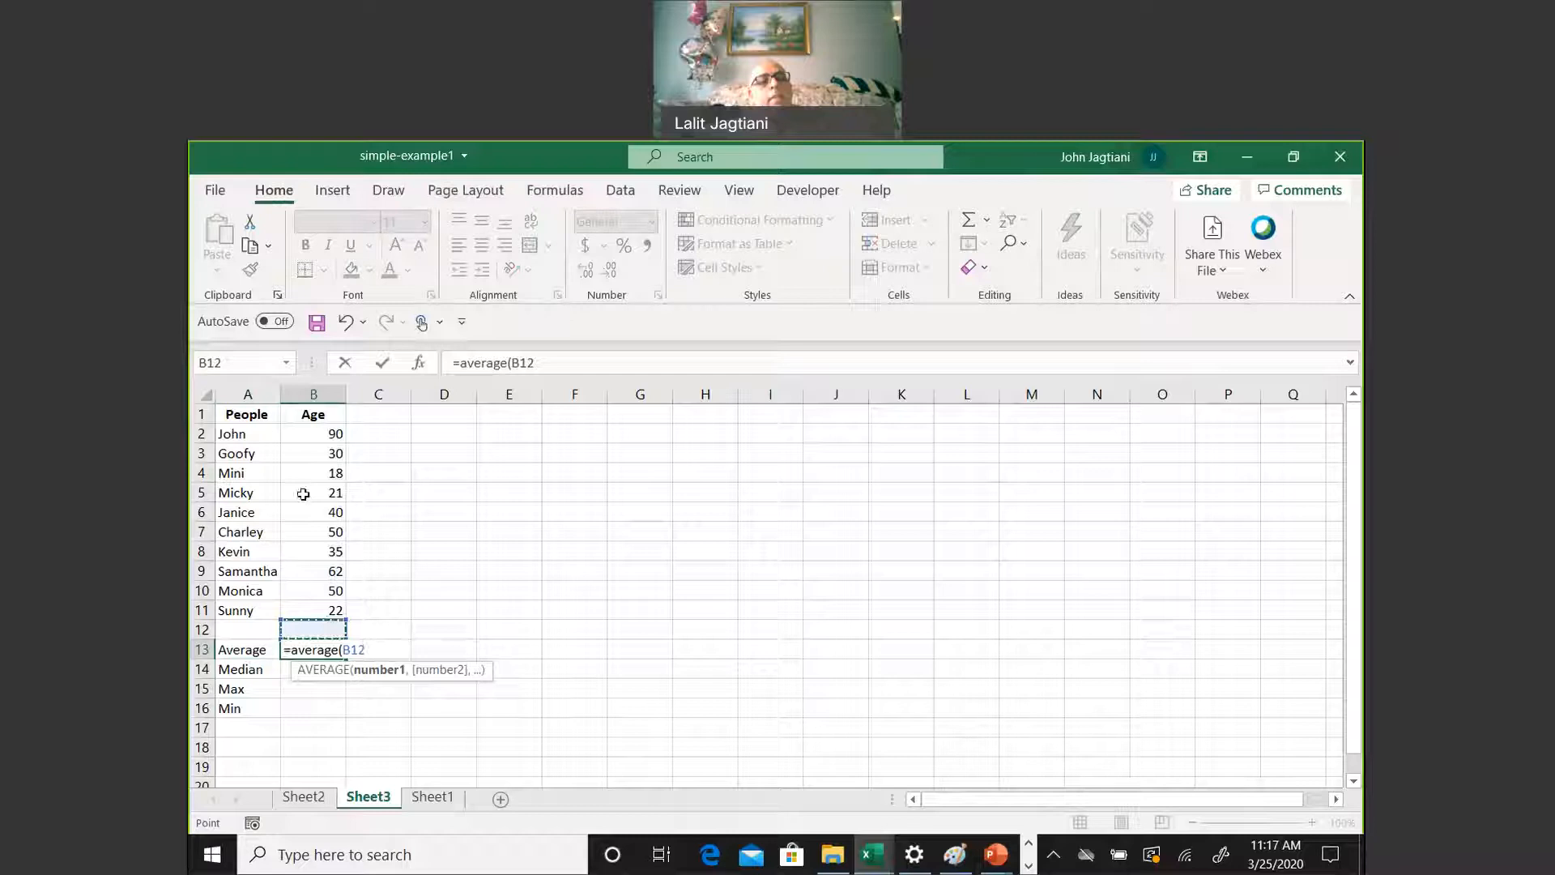
left_click_drag(307, 431, 378, 616)
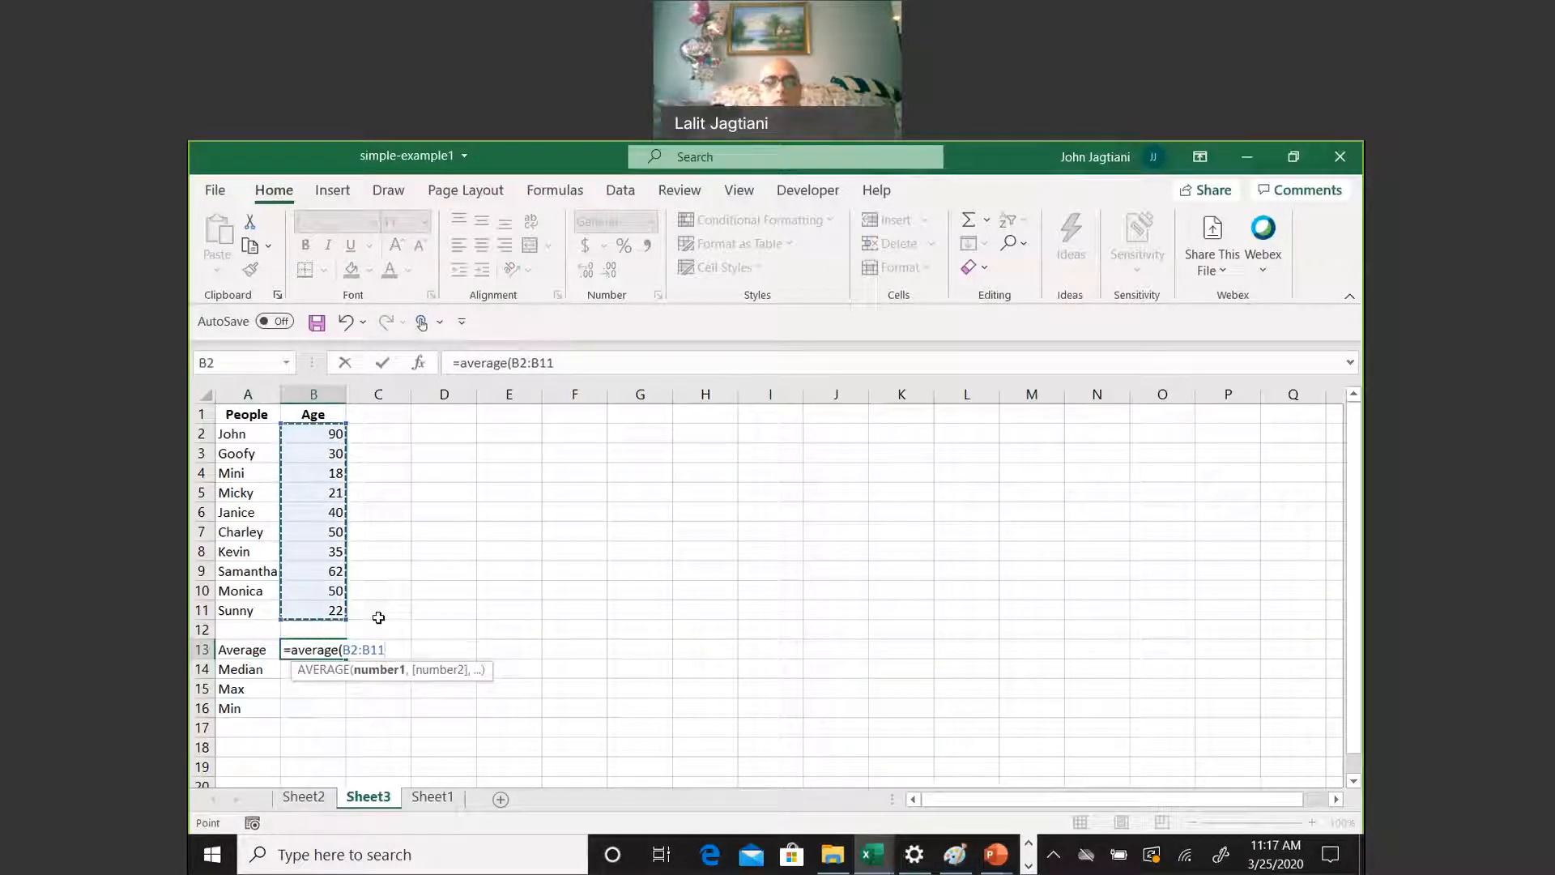
type(")")
key("Return")
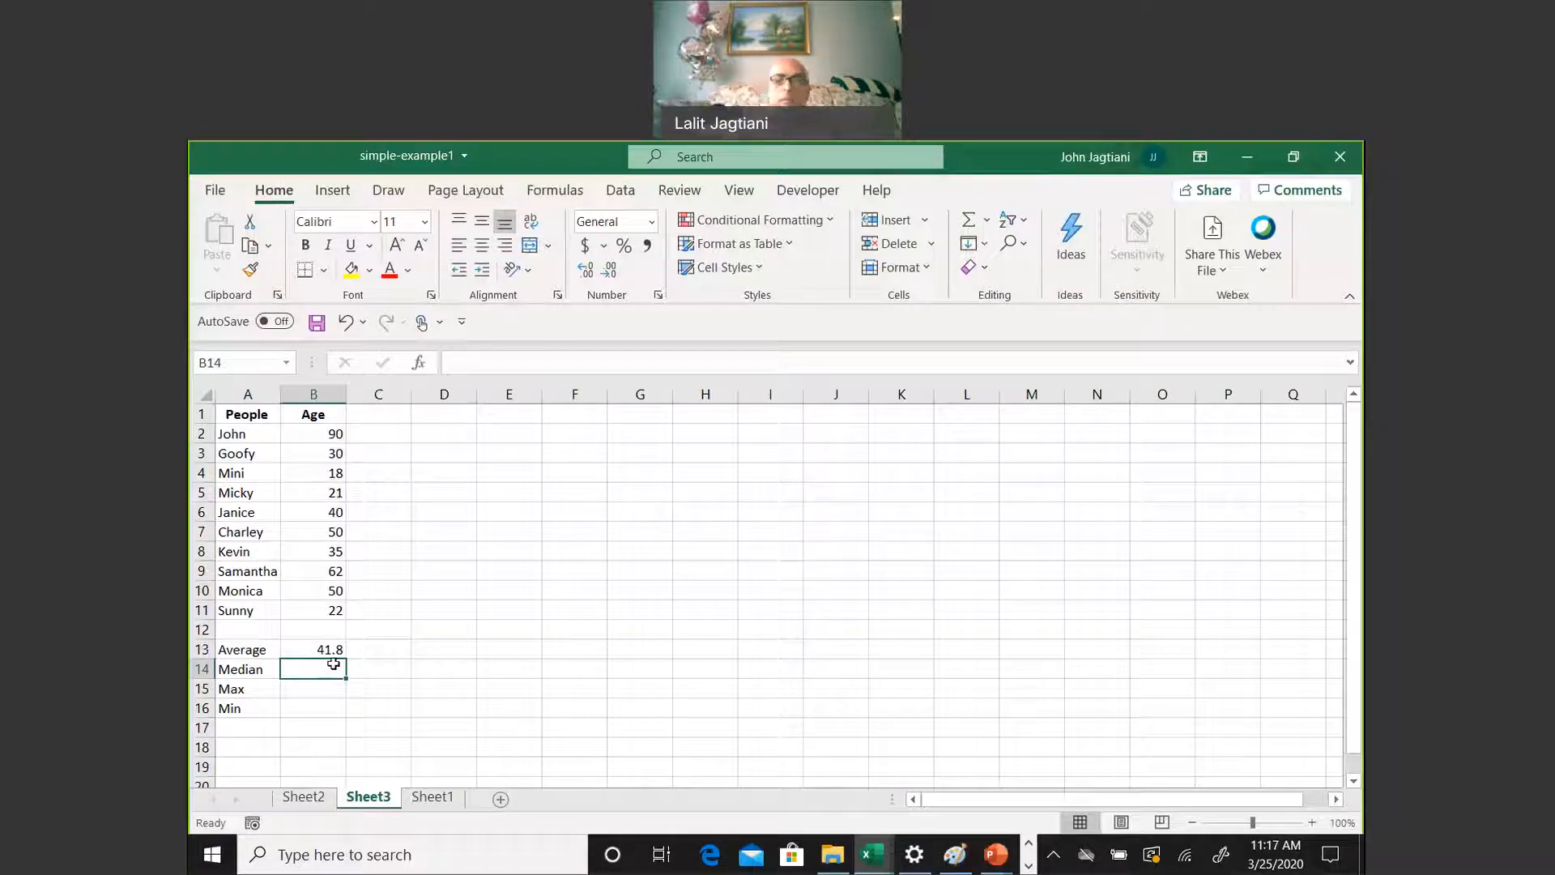
Enter a MEDIAN formula over B2:B6 in B14
type("=median(")
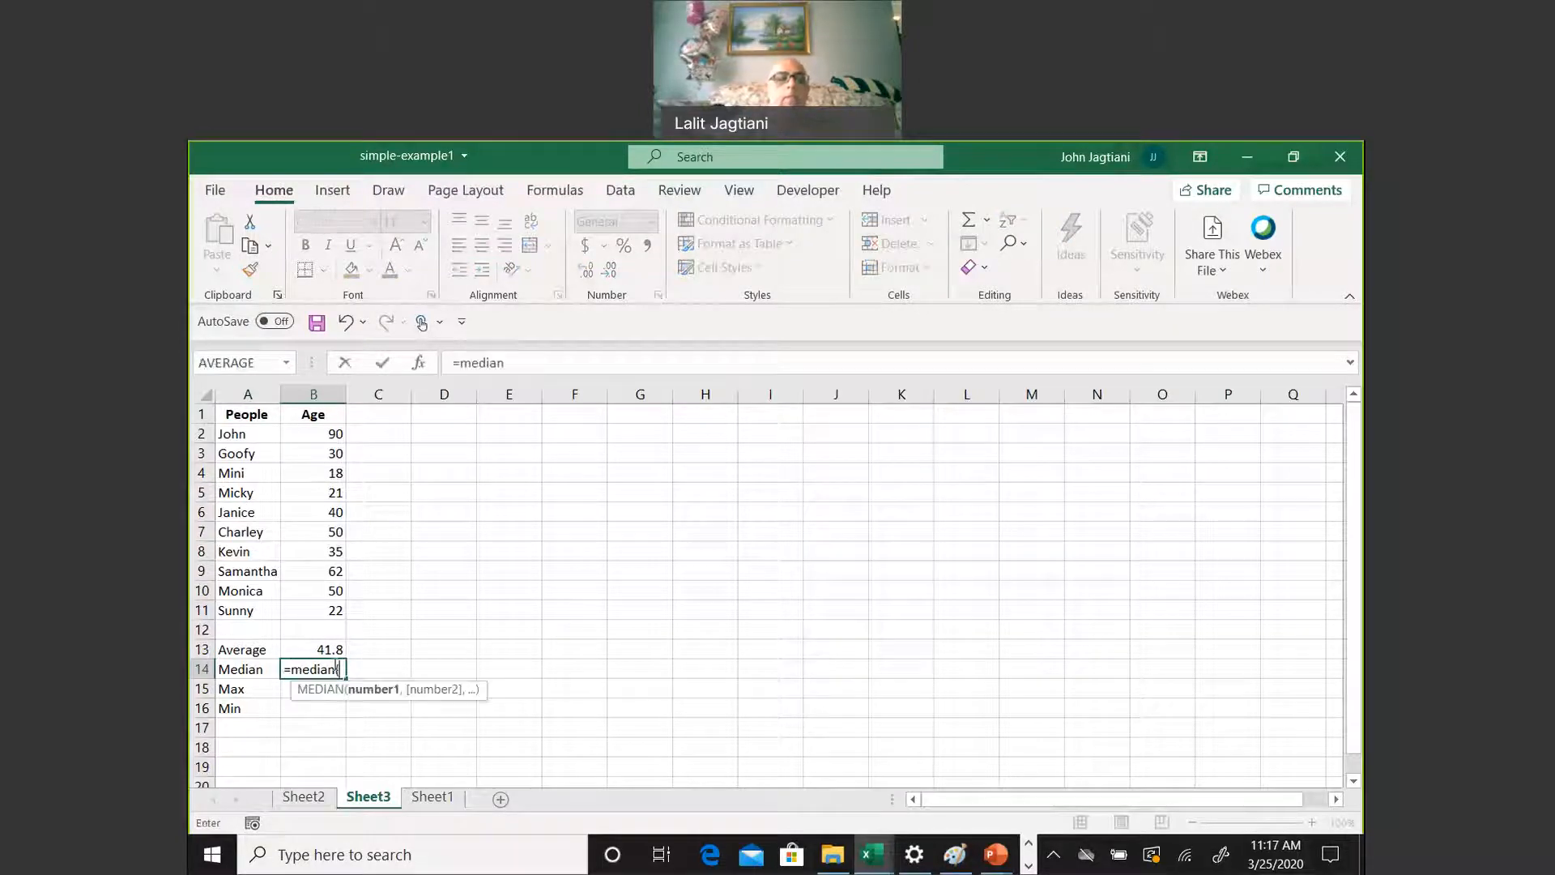
left_click_drag(304, 434, 339, 517)
key("Return")
left_click_drag(328, 434, 338, 634)
left_click_drag(346, 639, 343, 620)
type(")")
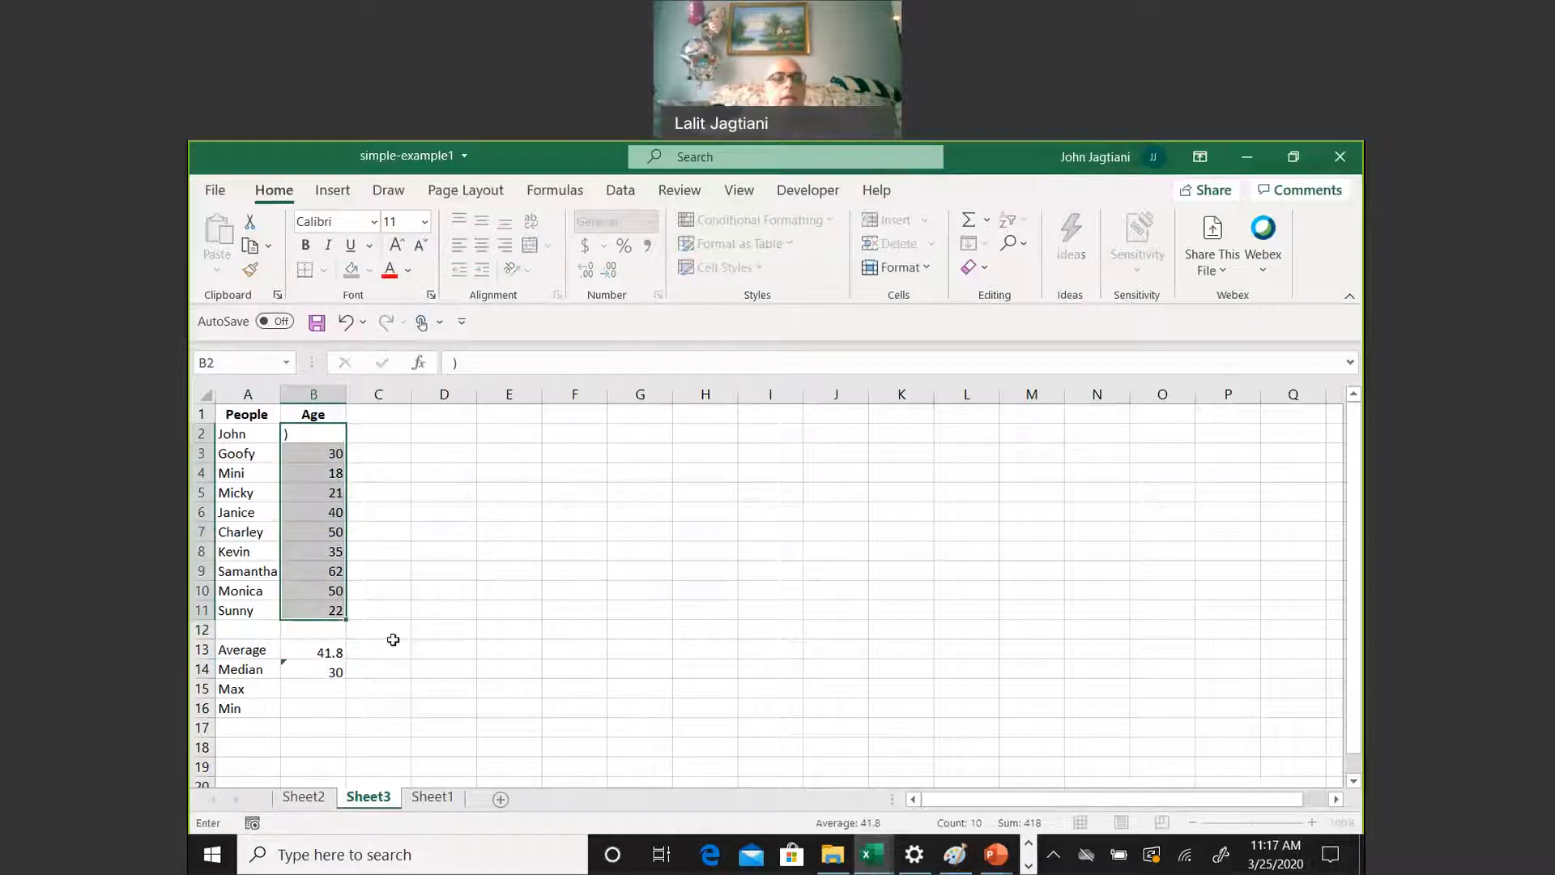
key("Return")
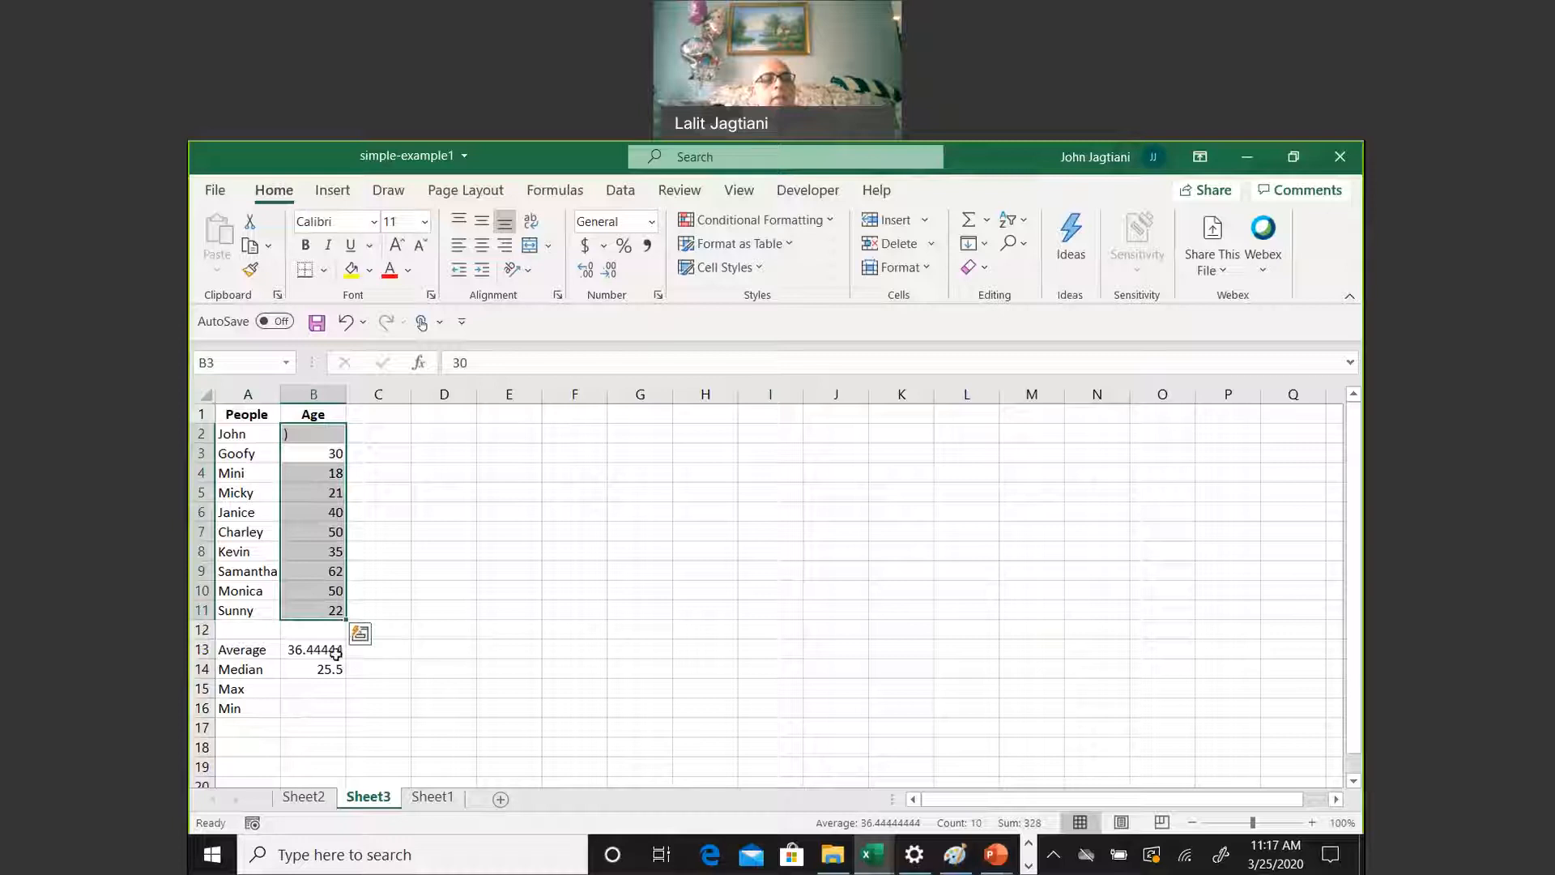
left_click(360, 634)
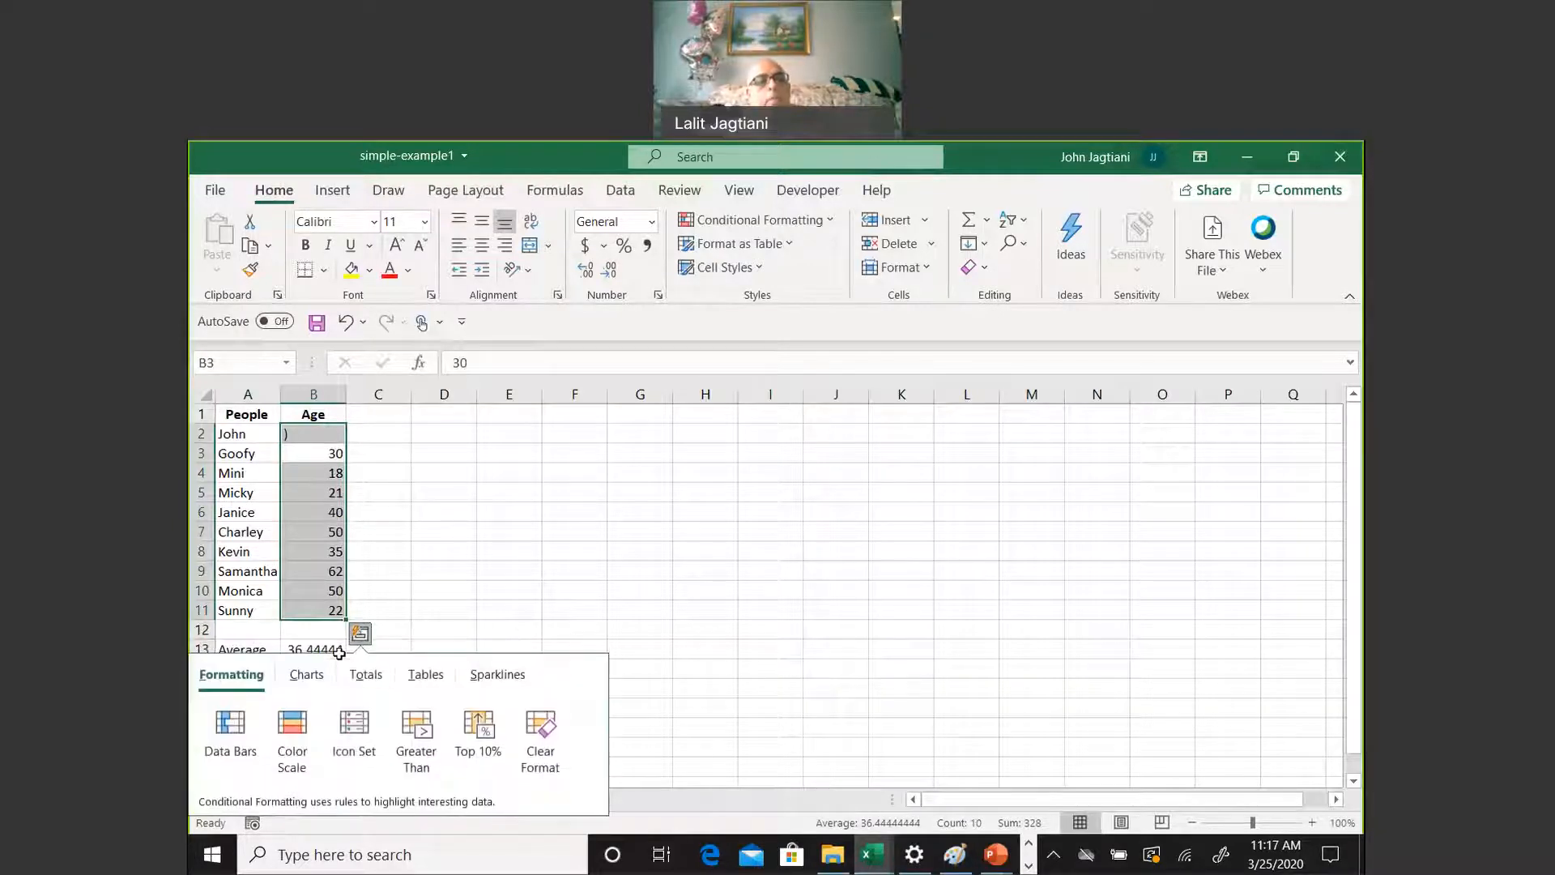
left_click(458, 592)
key("ctrl+z")
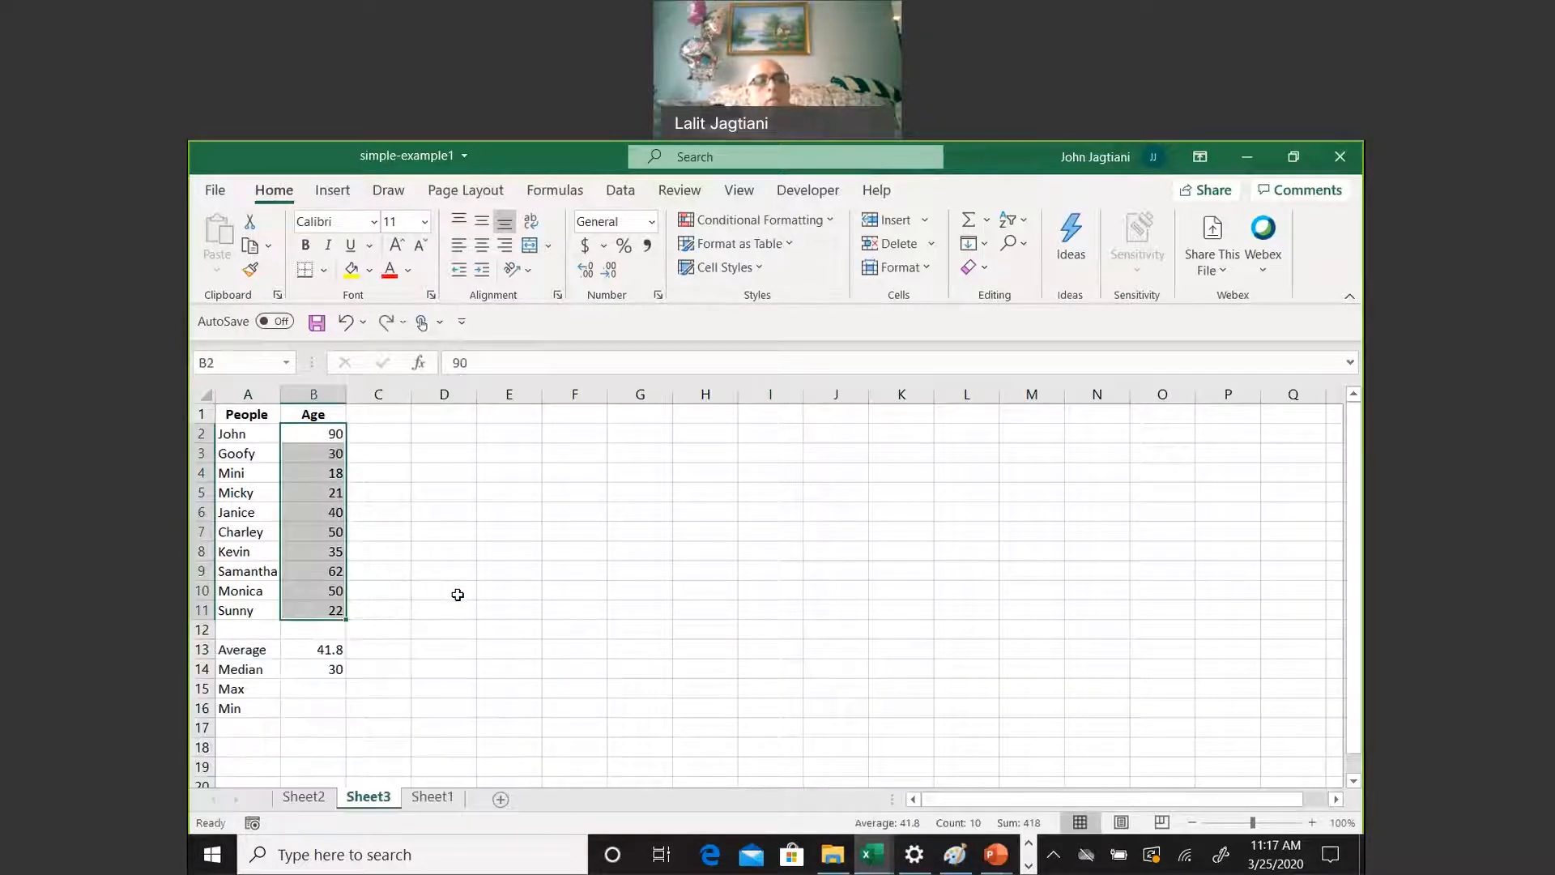
Extend the range of the MEDIAN formula in B14 to B2:B11
left_click(330, 672)
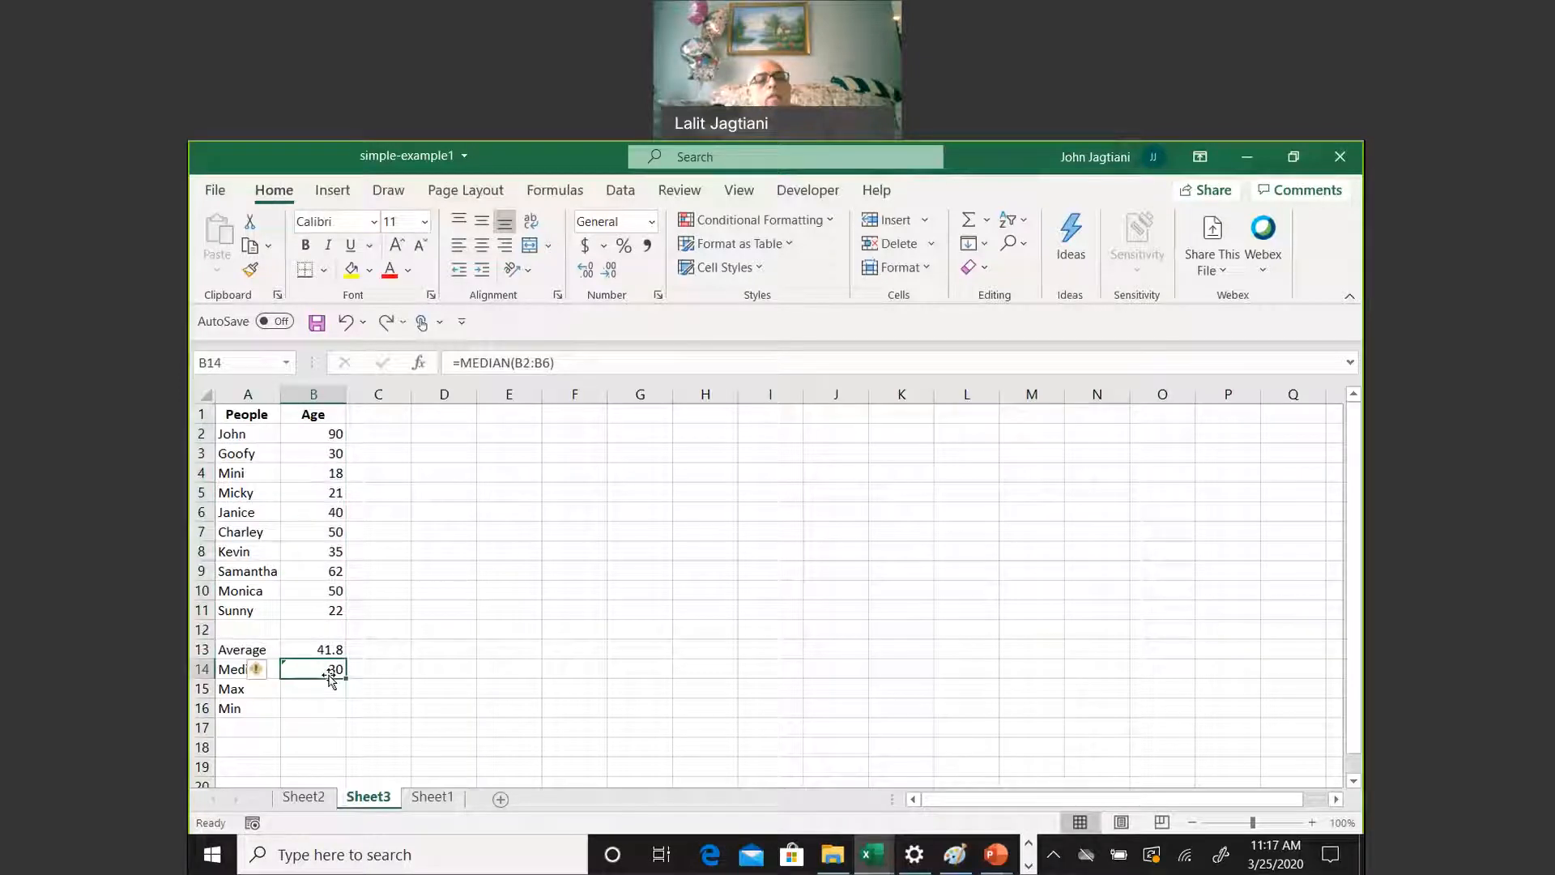
left_click(550, 366)
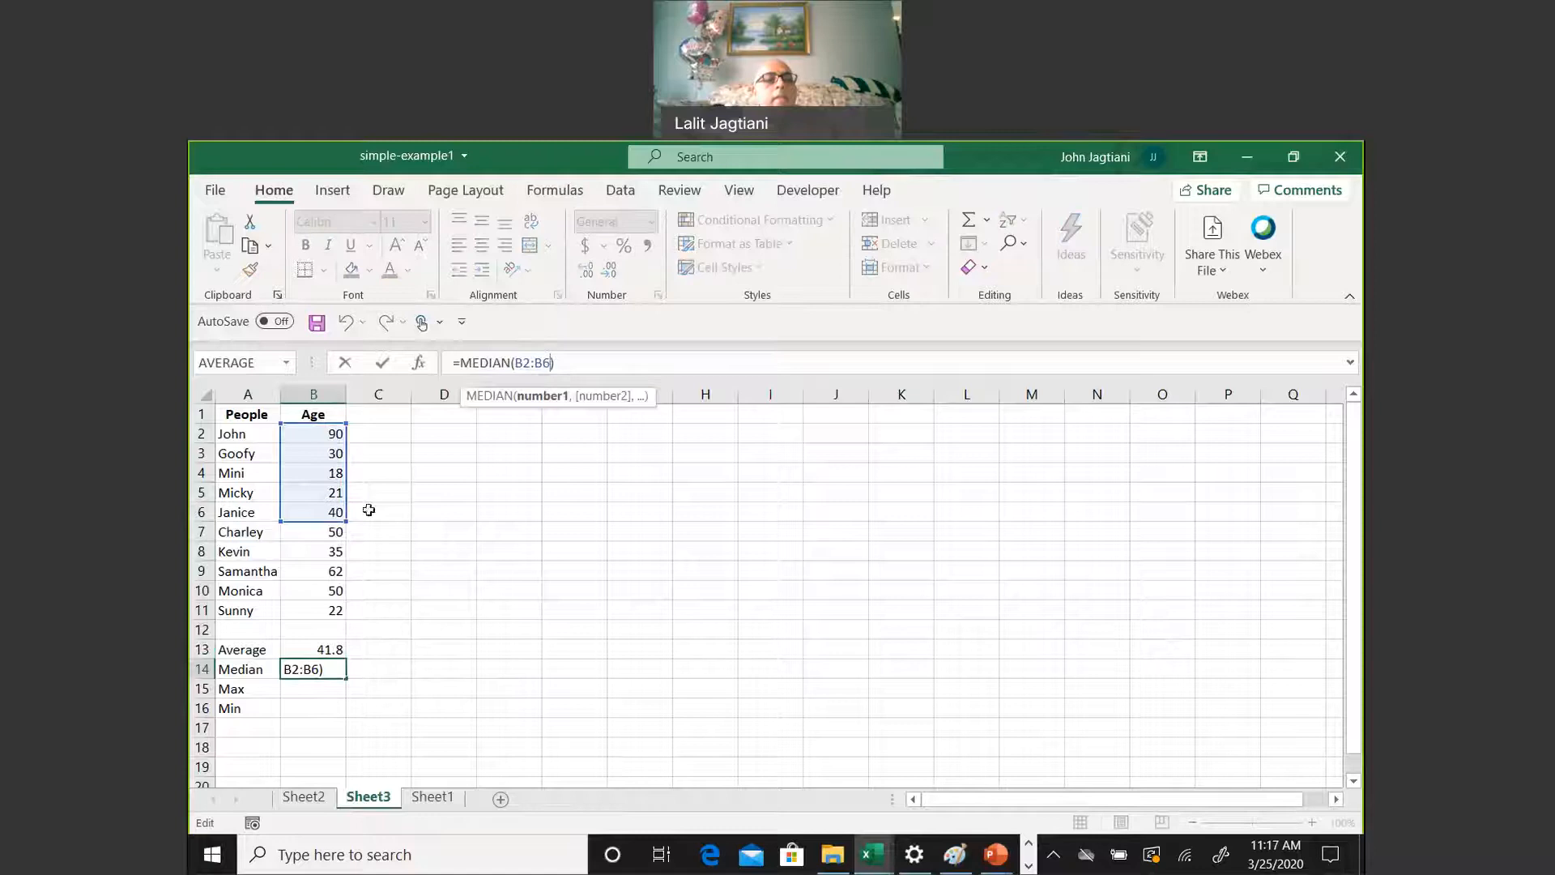
left_click_drag(341, 525, 344, 618)
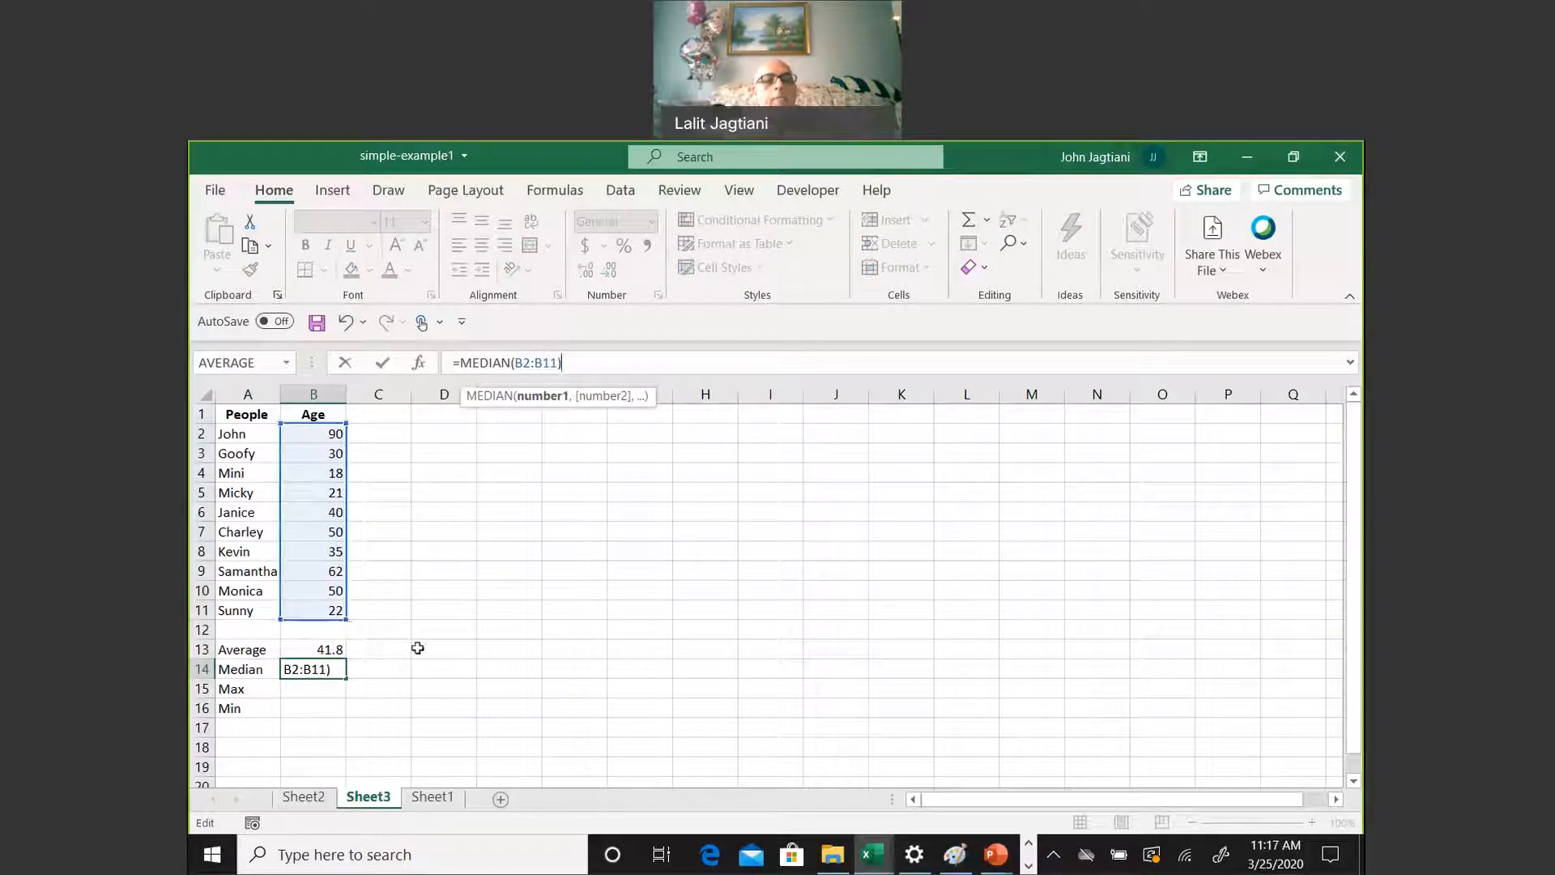
key("Return")
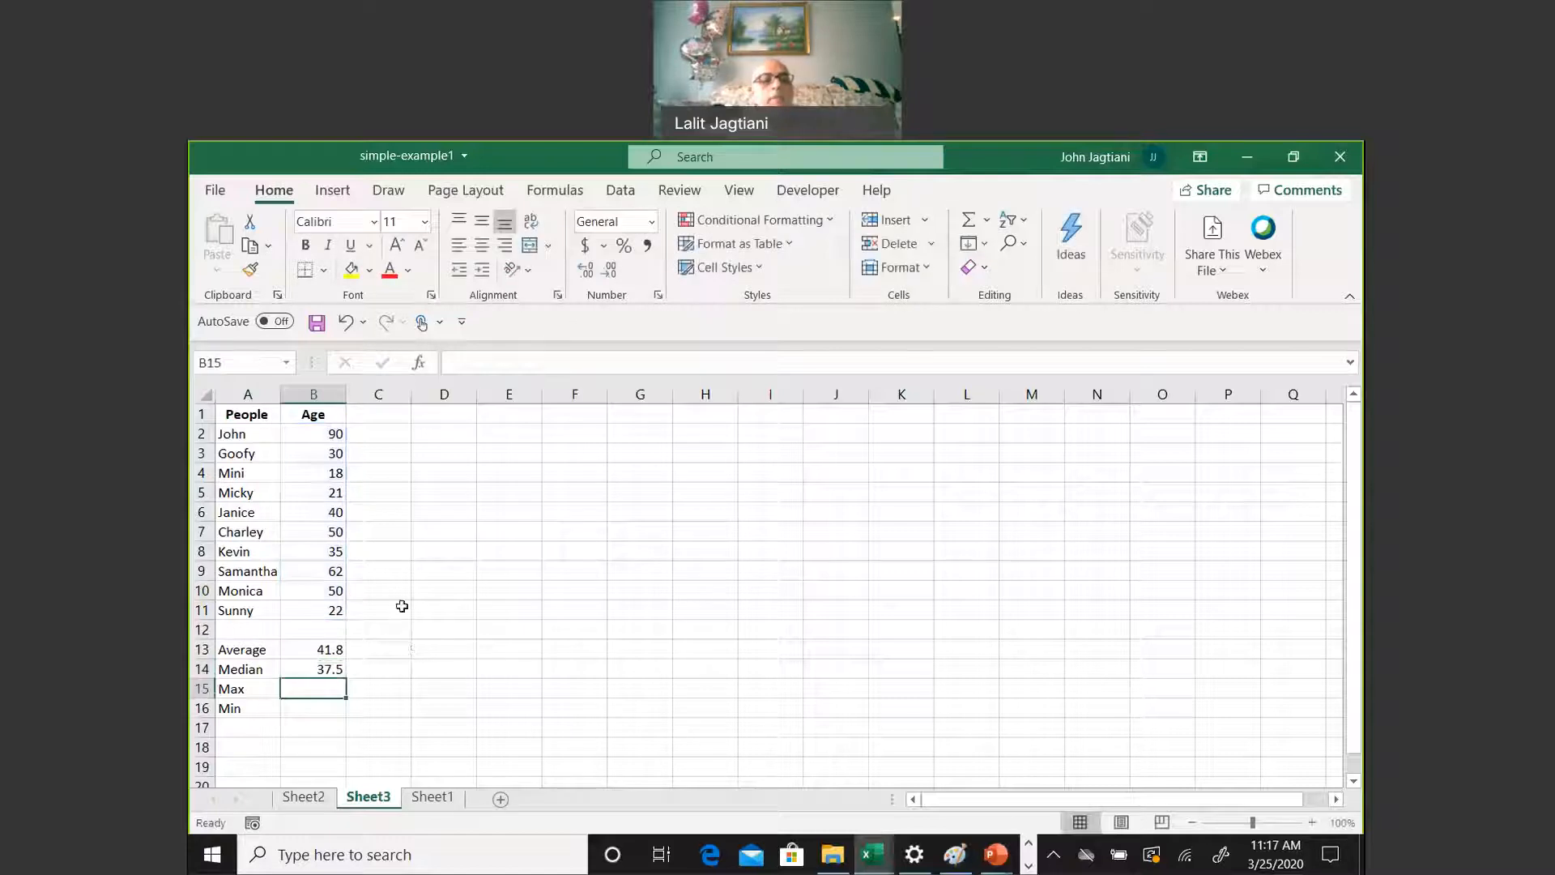
Calculate the highest age in B15 with a MAX formula over B2:B11
type("=max(")
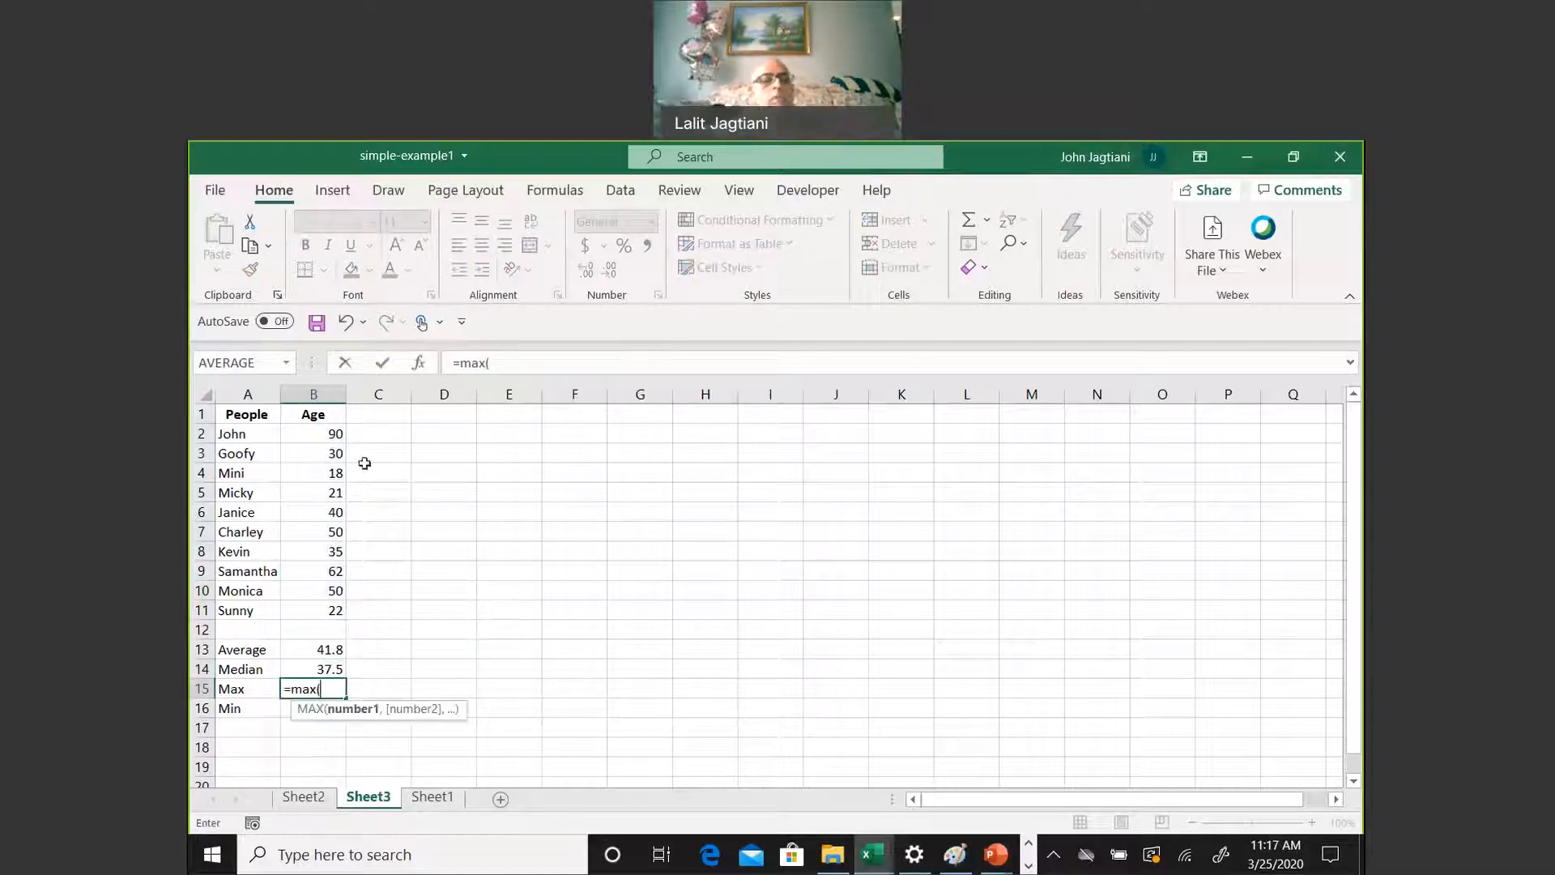
left_click_drag(336, 438, 346, 620)
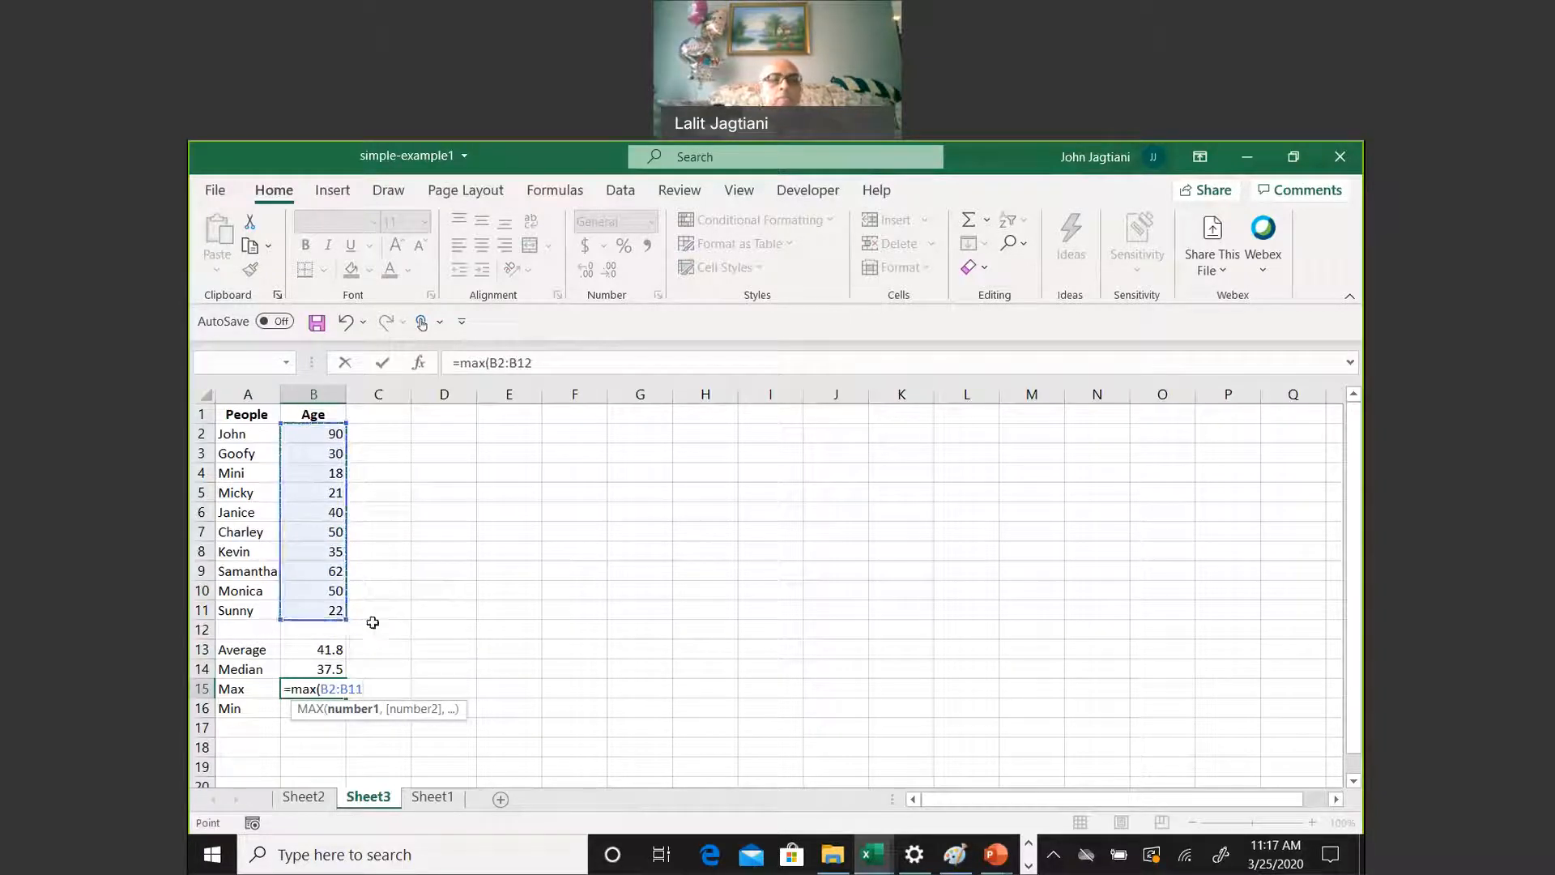
type(")")
key("Return")
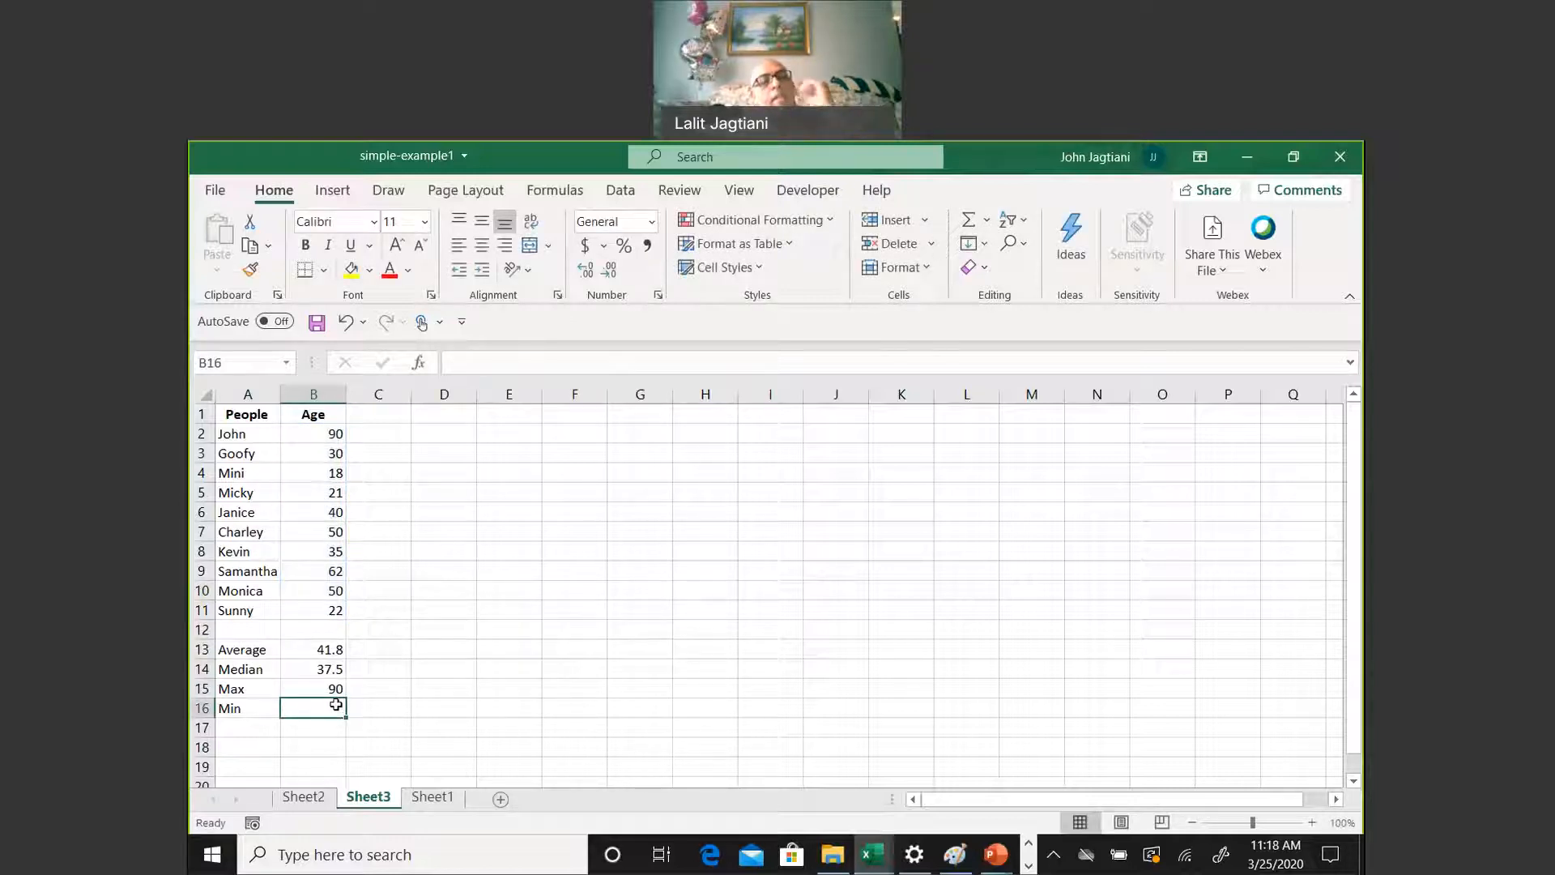
Calculate the lowest age in B16 with a MIN formula over B2:B11
type("=")
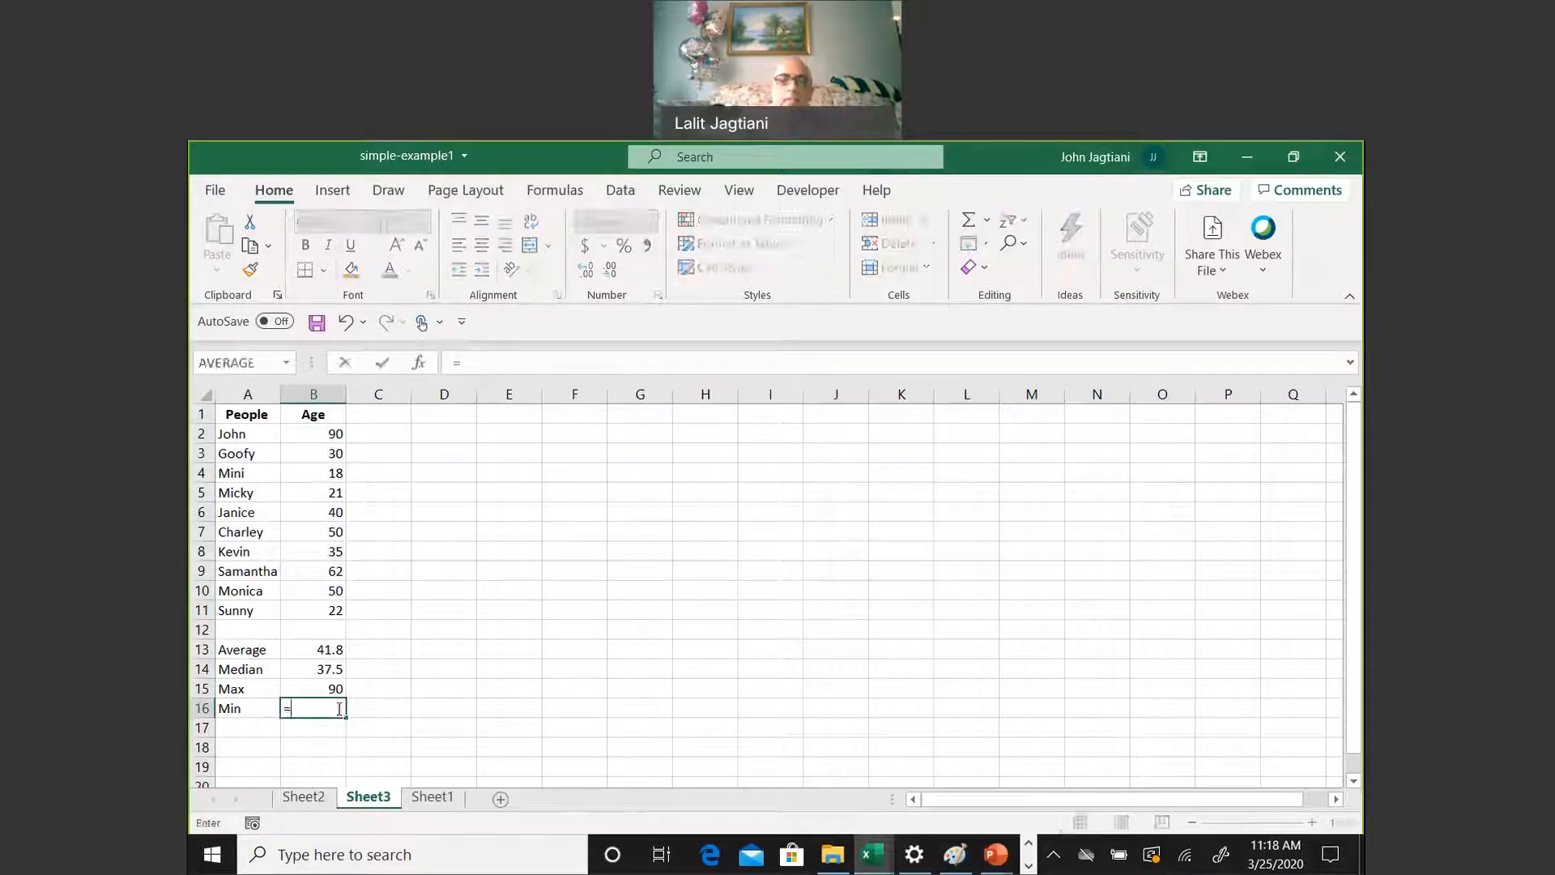
type("min(")
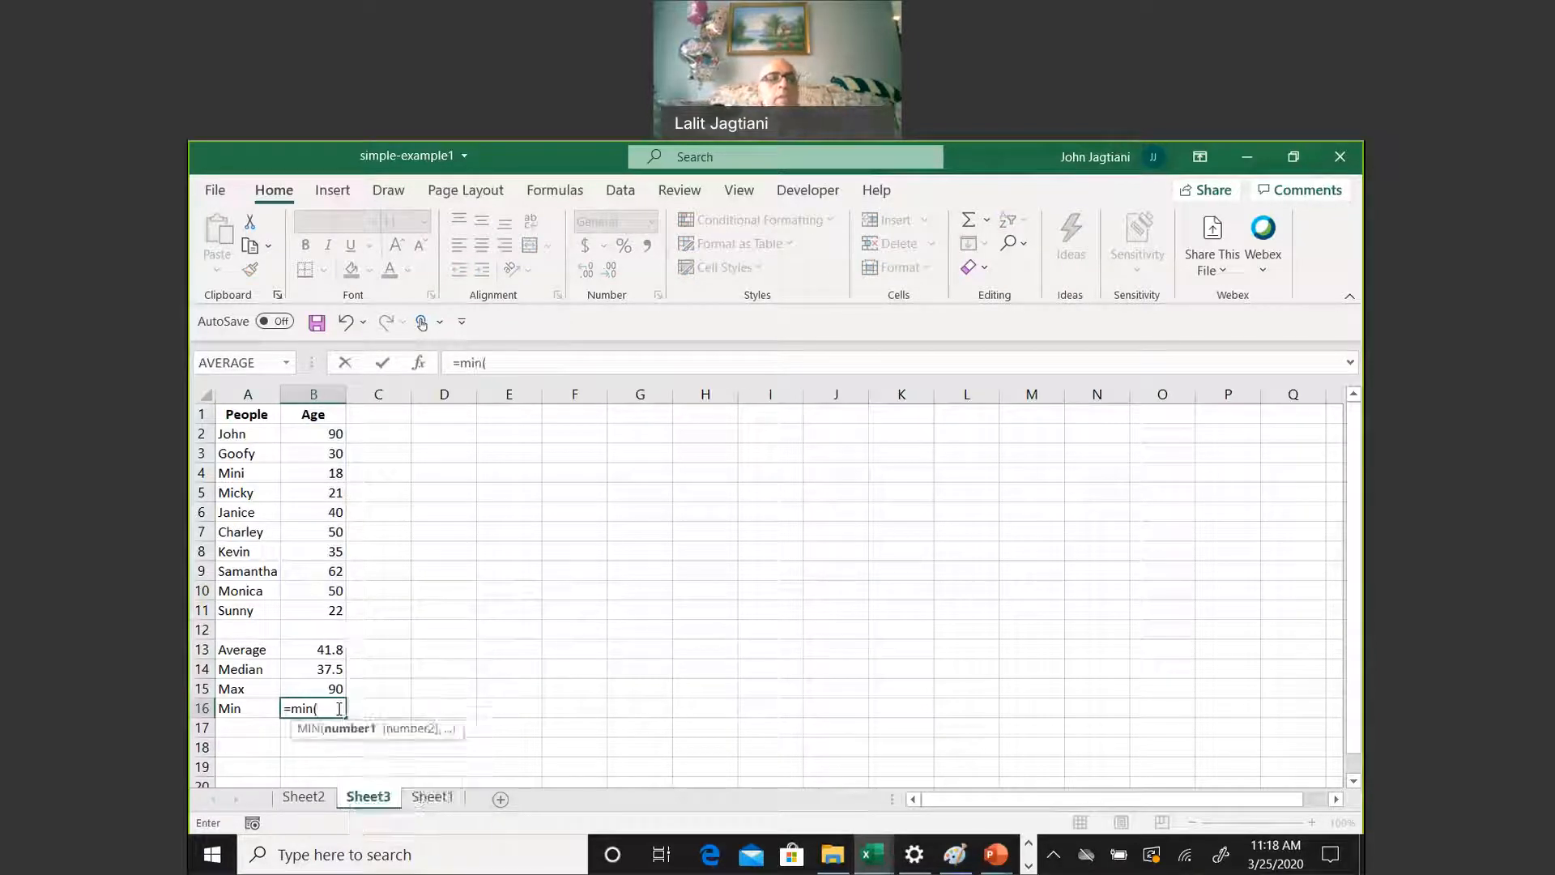
left_click_drag(322, 435, 308, 602)
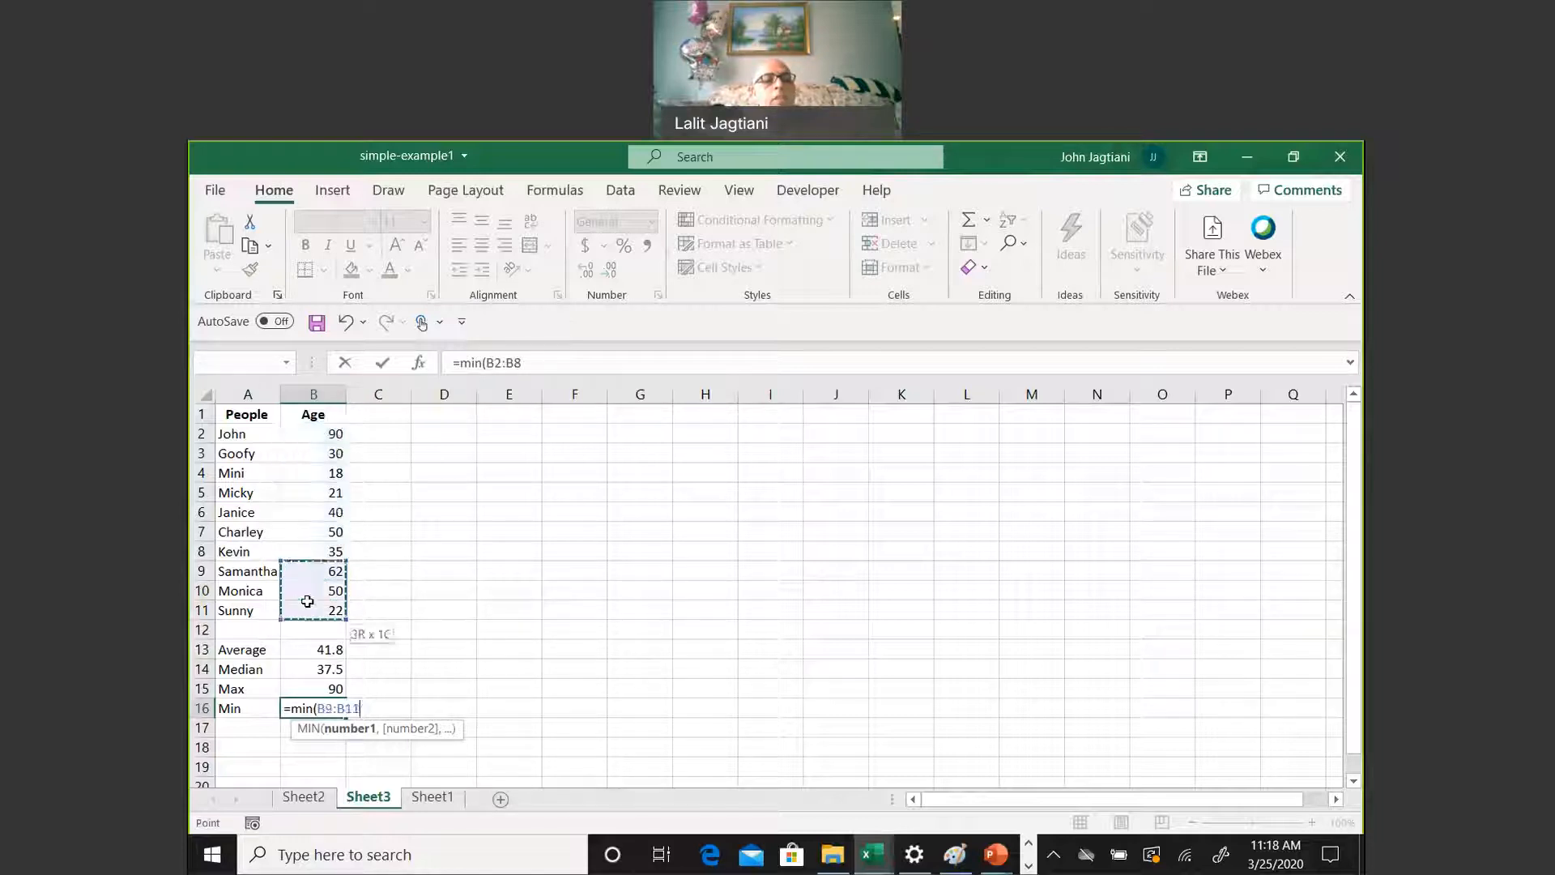
left_click_drag(316, 435, 345, 612)
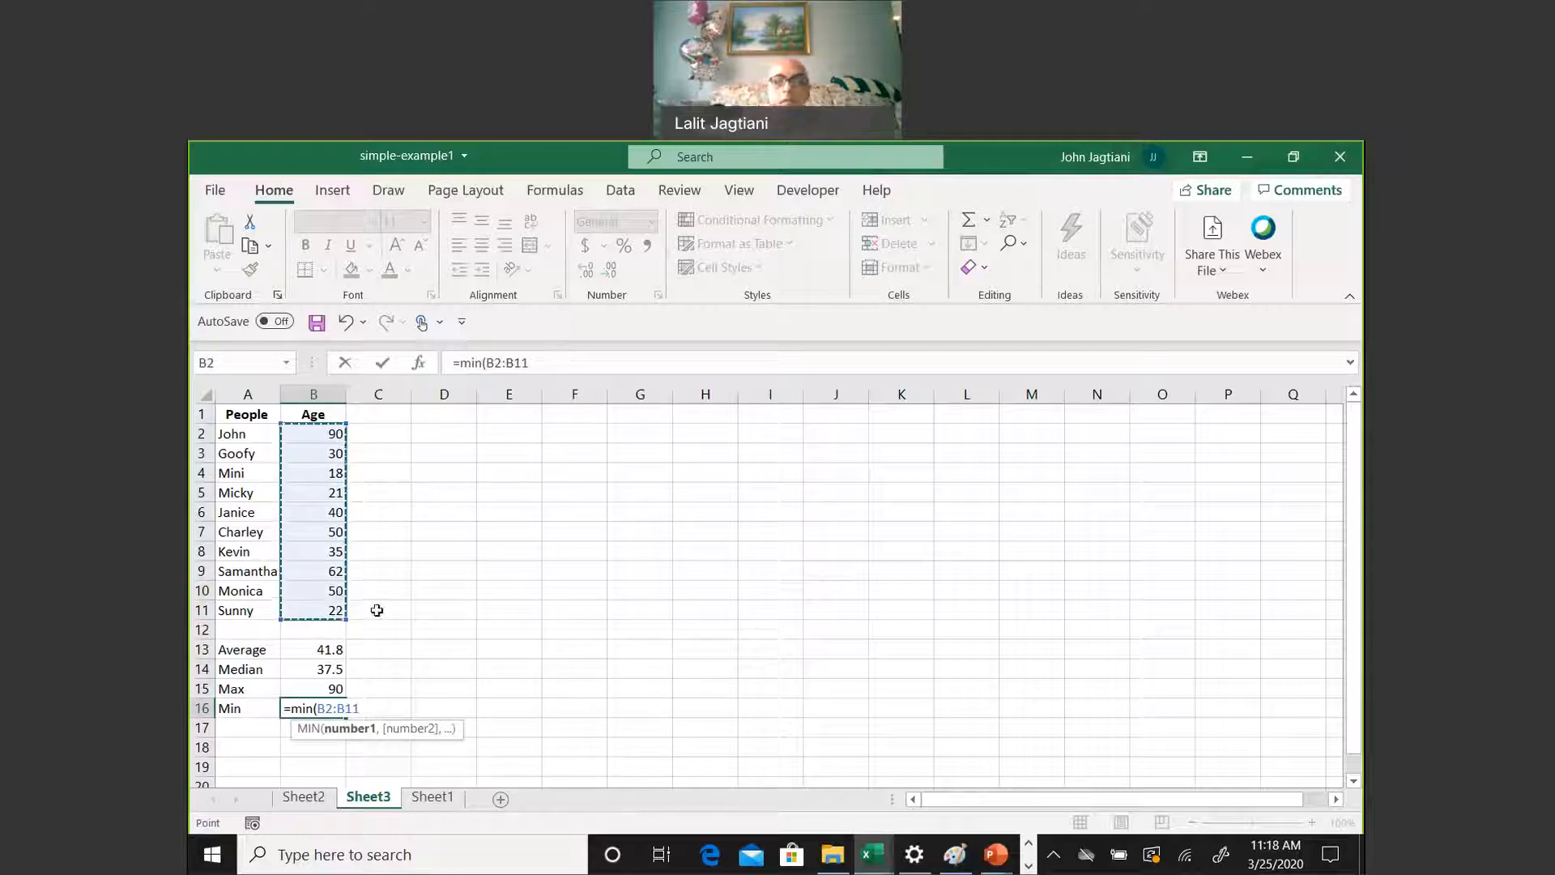
key("Return")
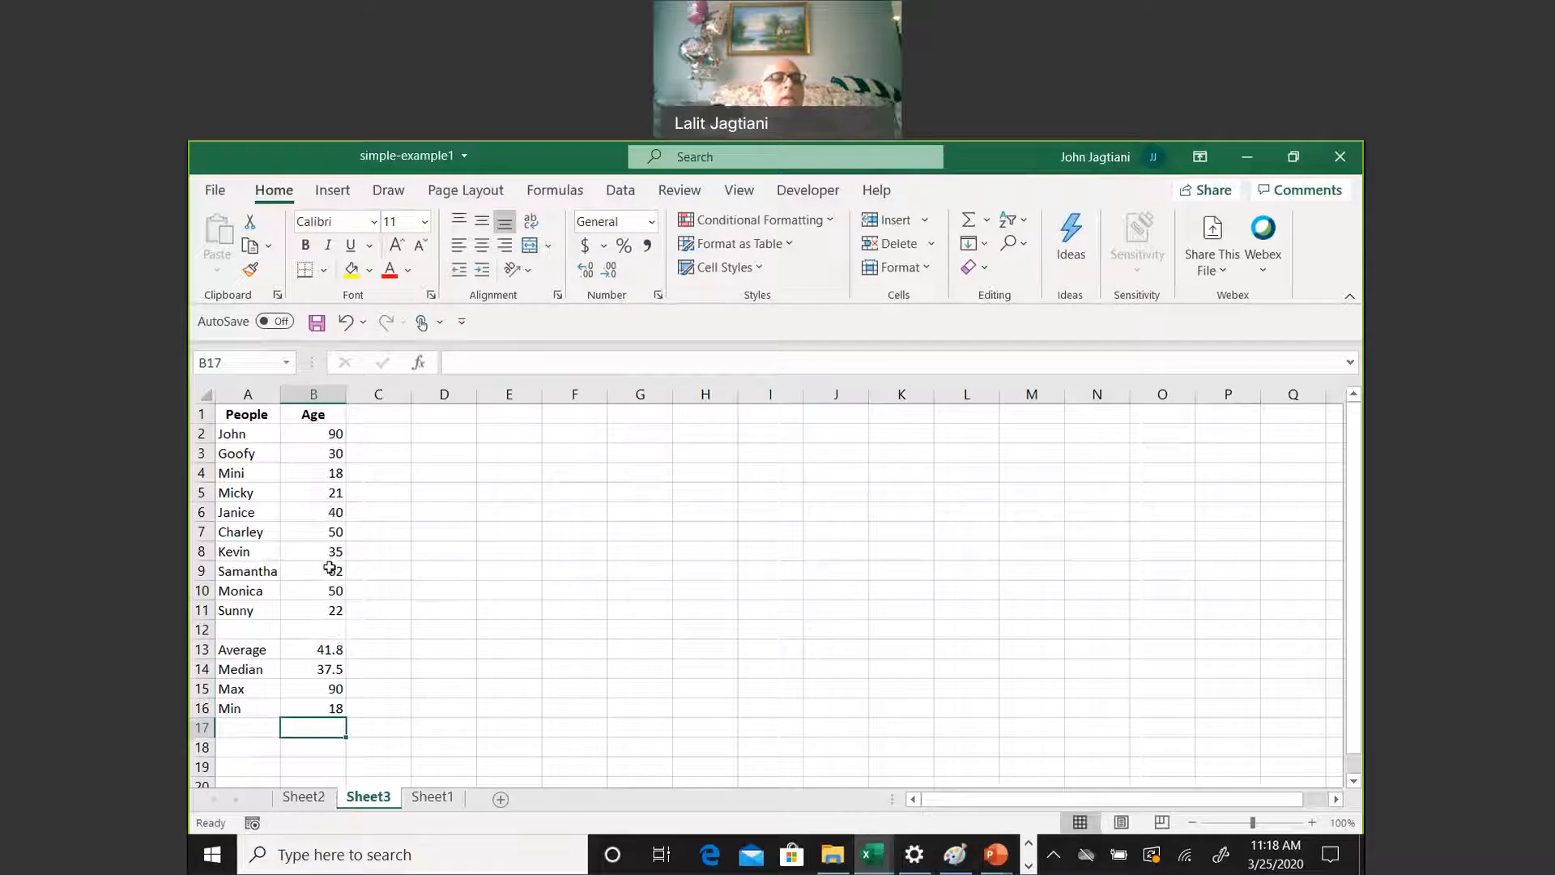
Review the function arguments of the AVERAGE formula in B13, leaving the formula as it is
left_click(329, 648)
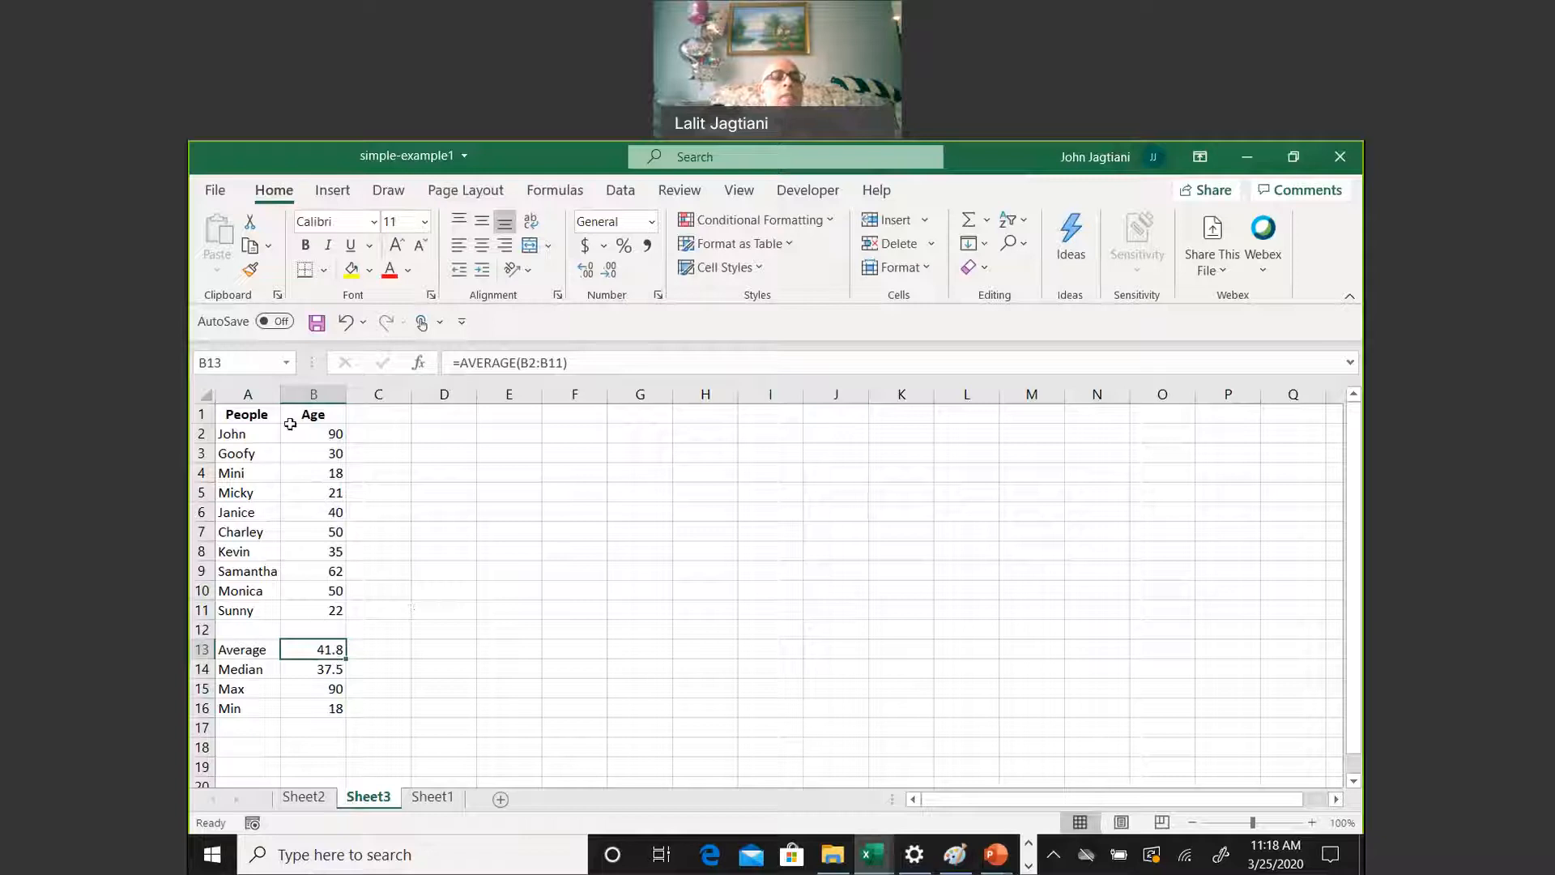
left_click(419, 364)
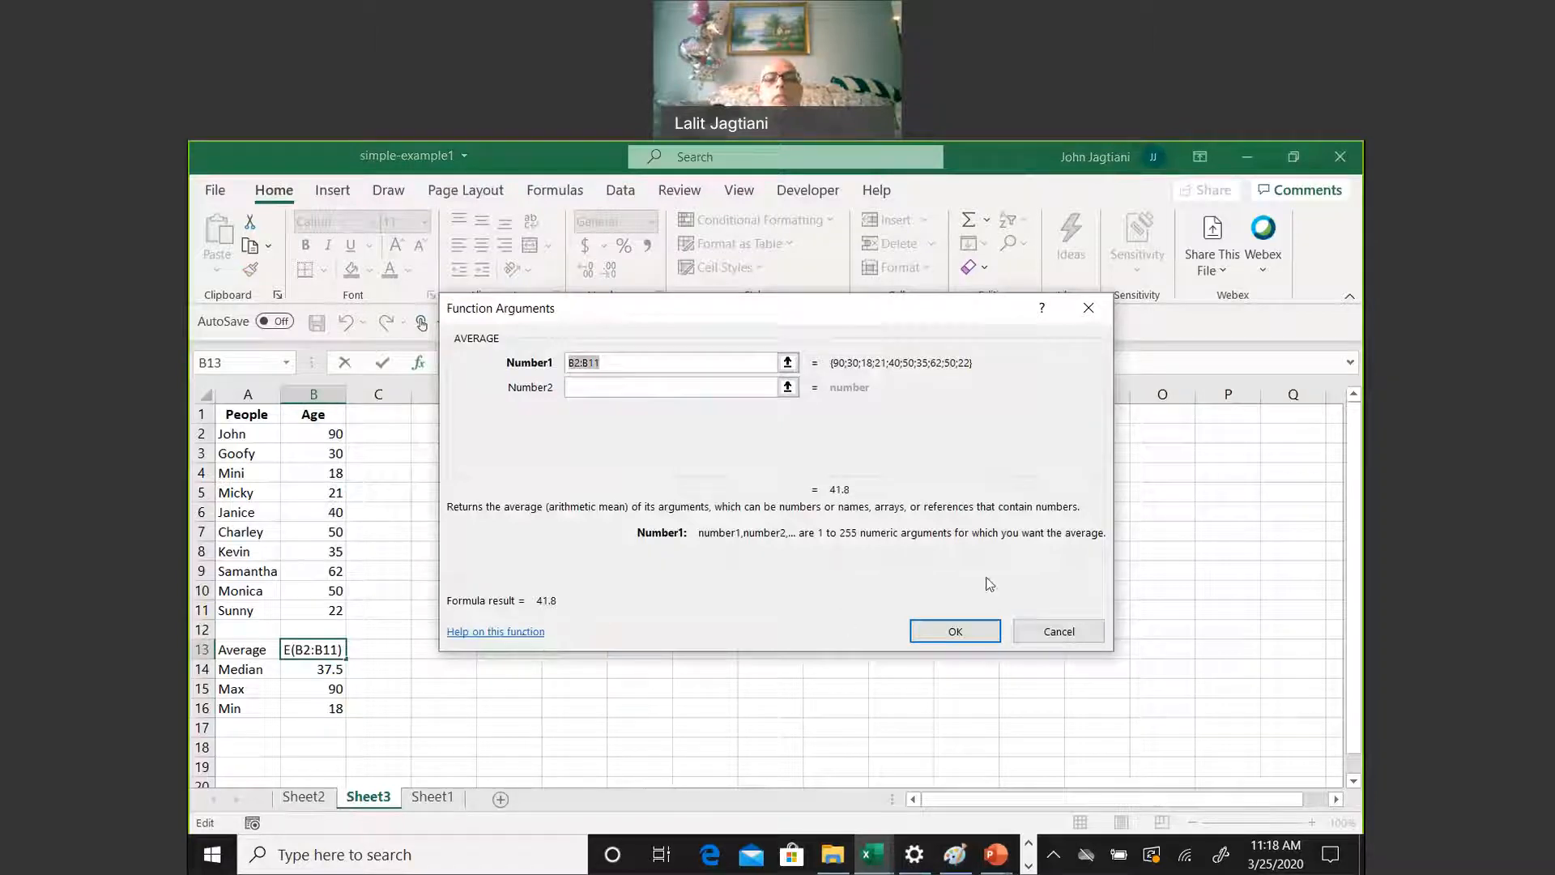
left_click(1065, 632)
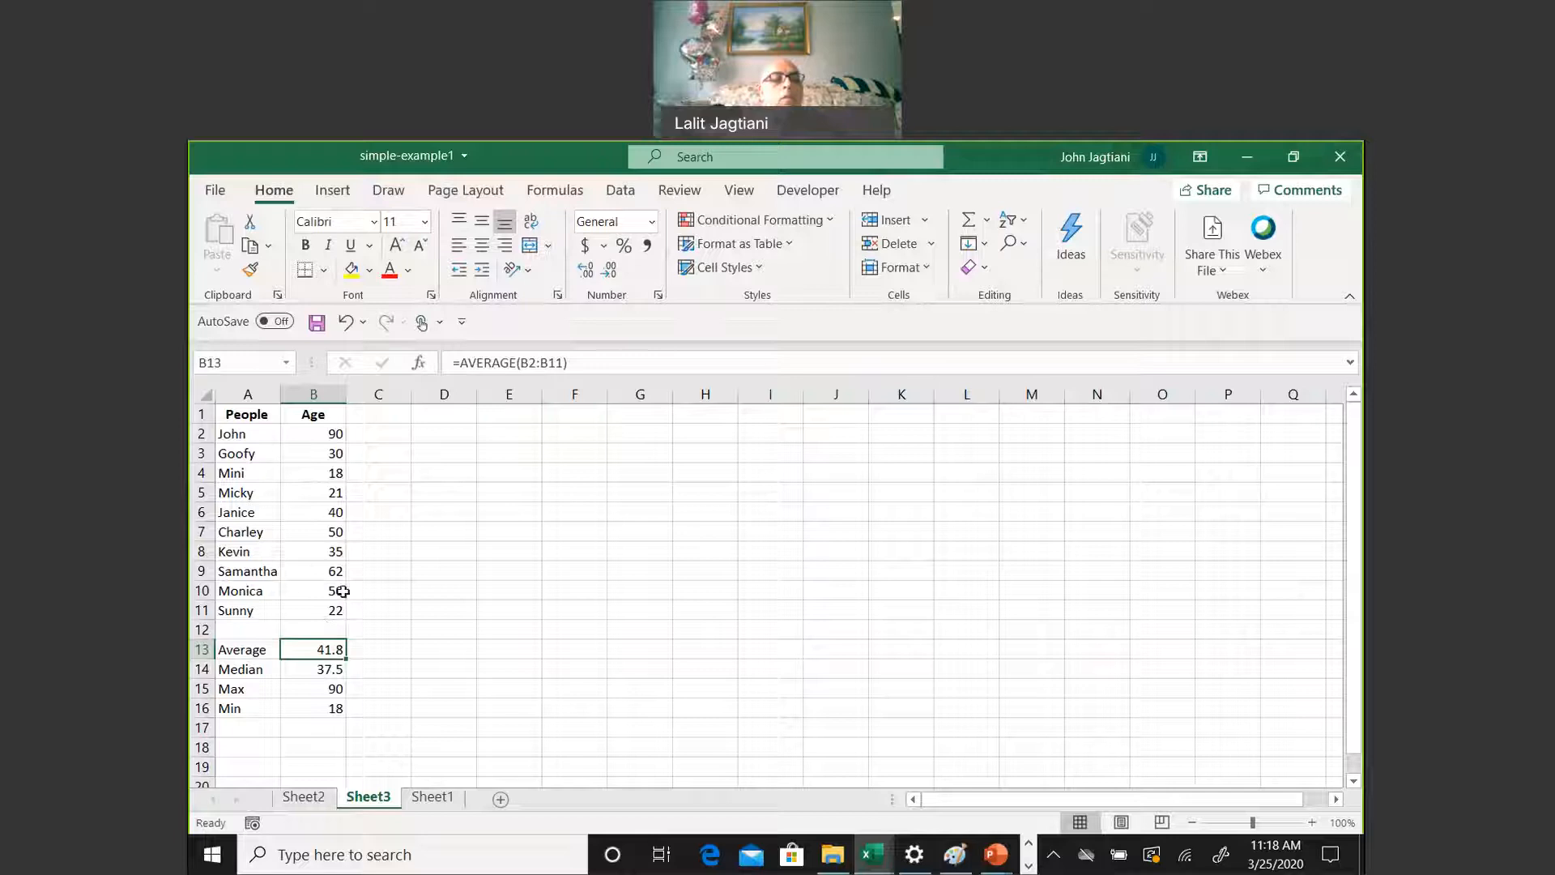
Copy the four statistics formulas in B13:B16 and paste them starting at I13
left_click_drag(323, 653, 328, 709)
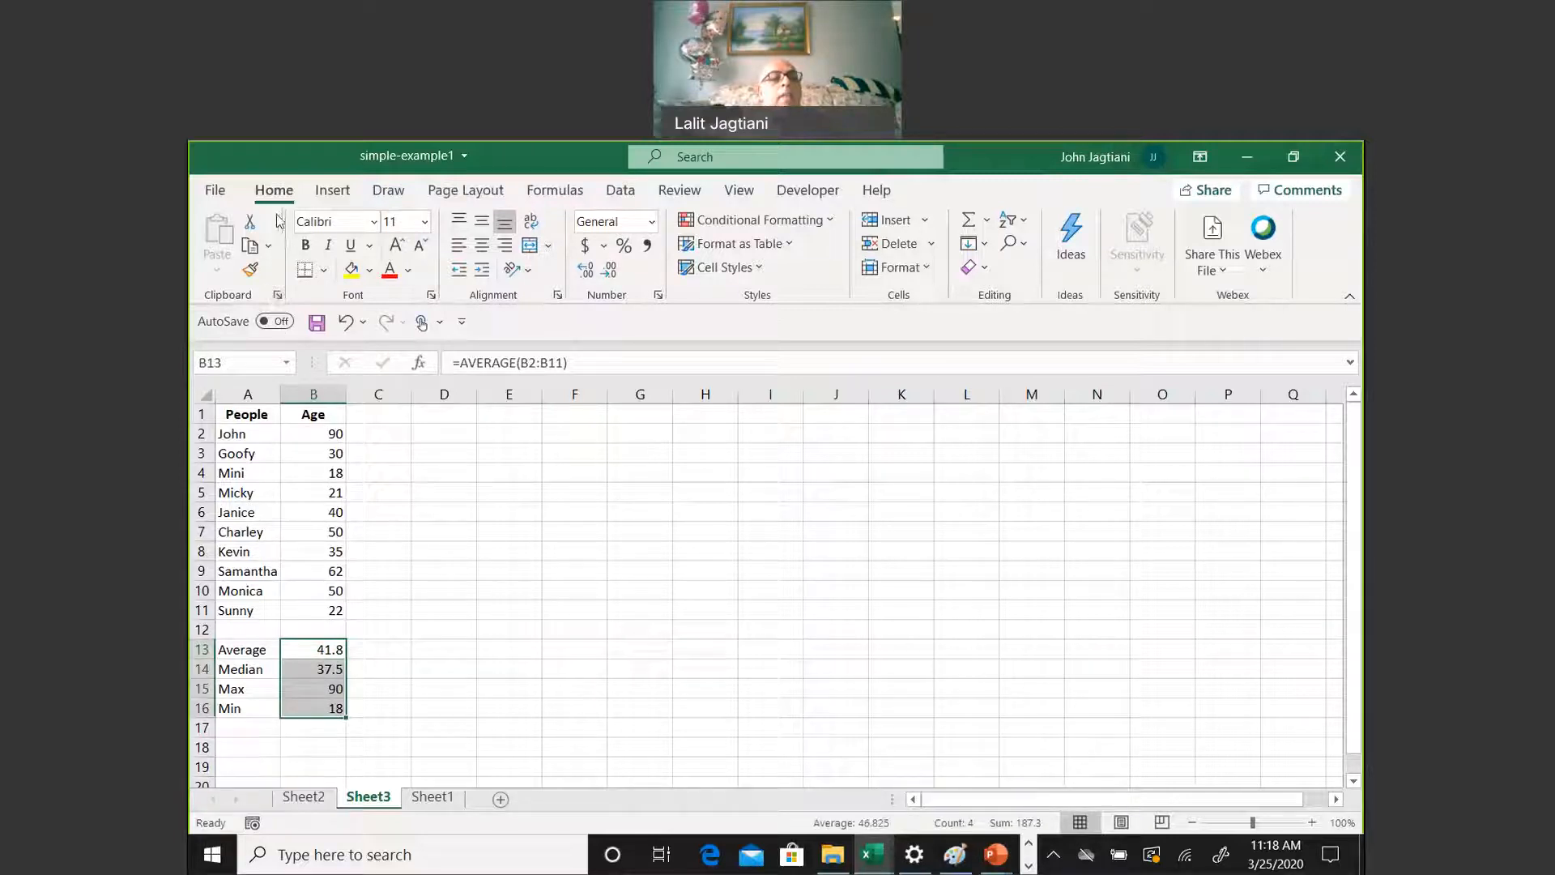
left_click(270, 247)
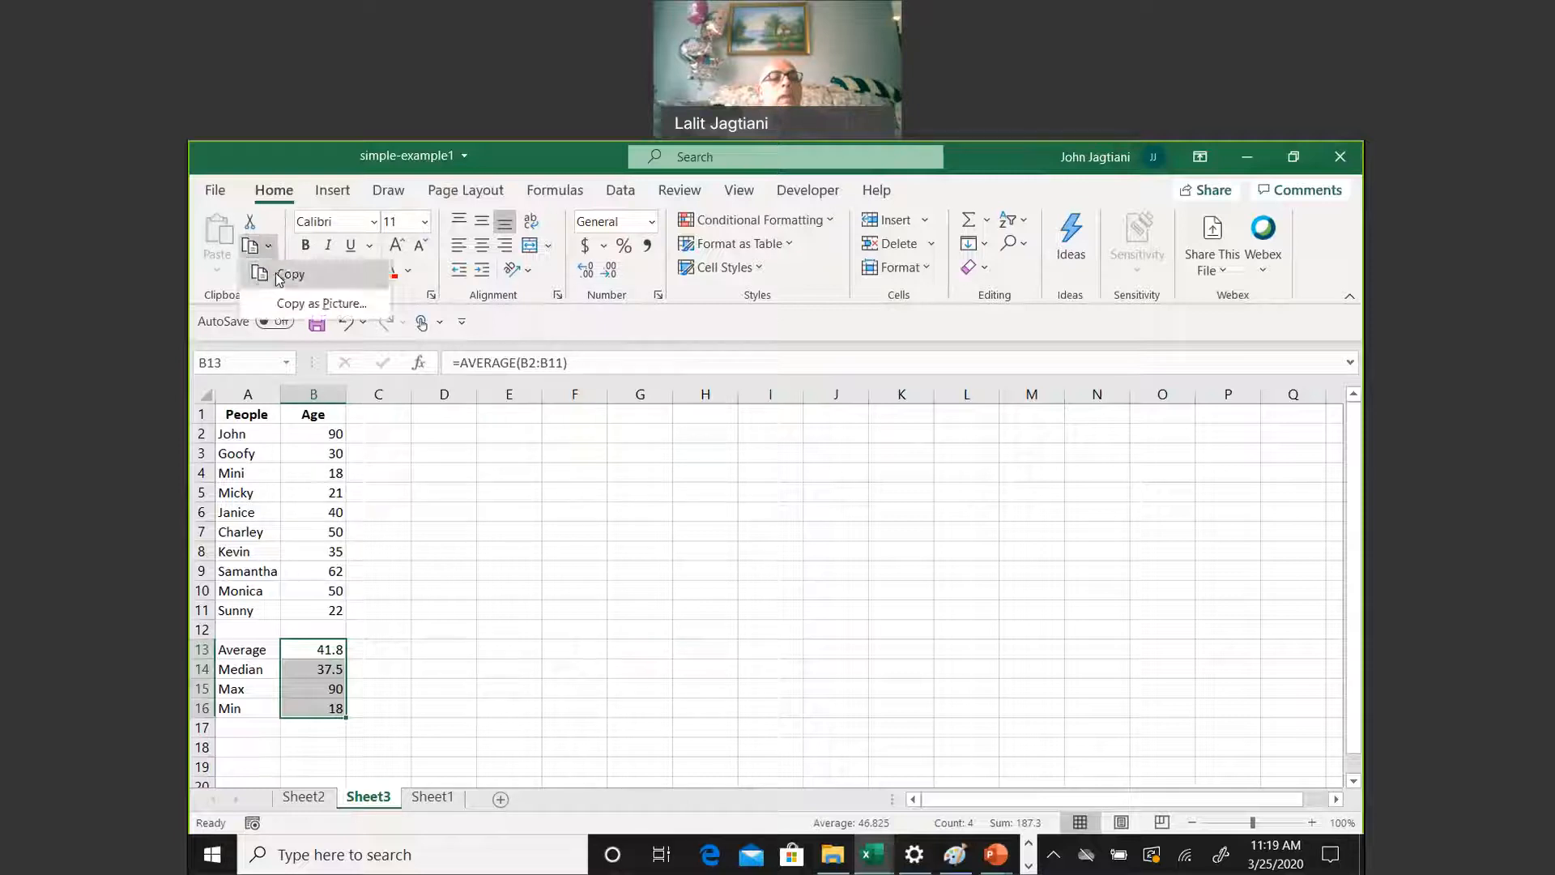
left_click(281, 278)
left_click(749, 655)
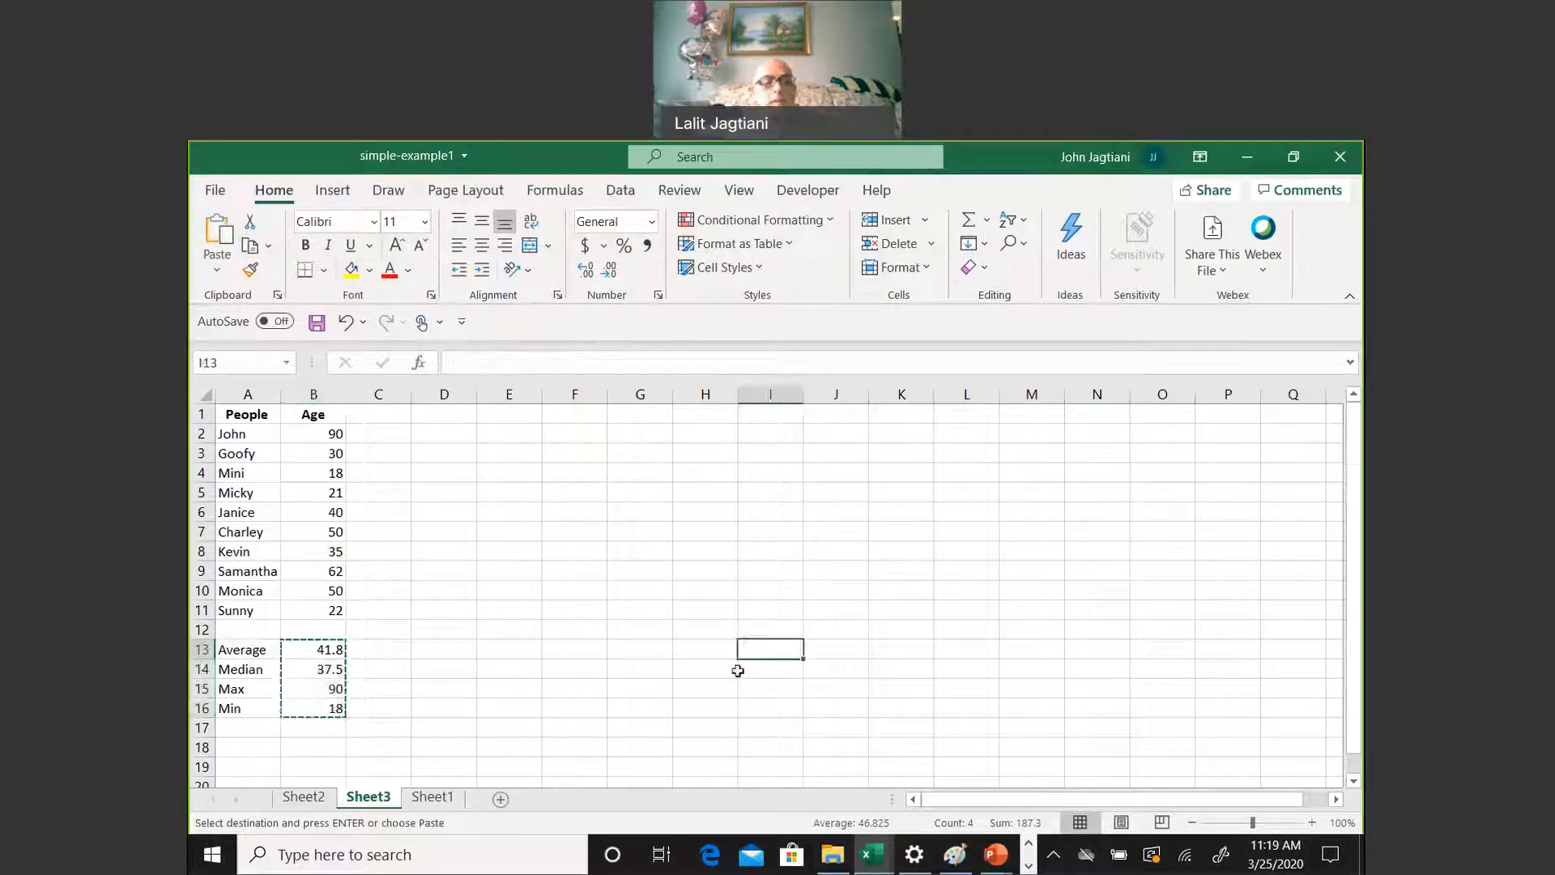
key("ctrl+v")
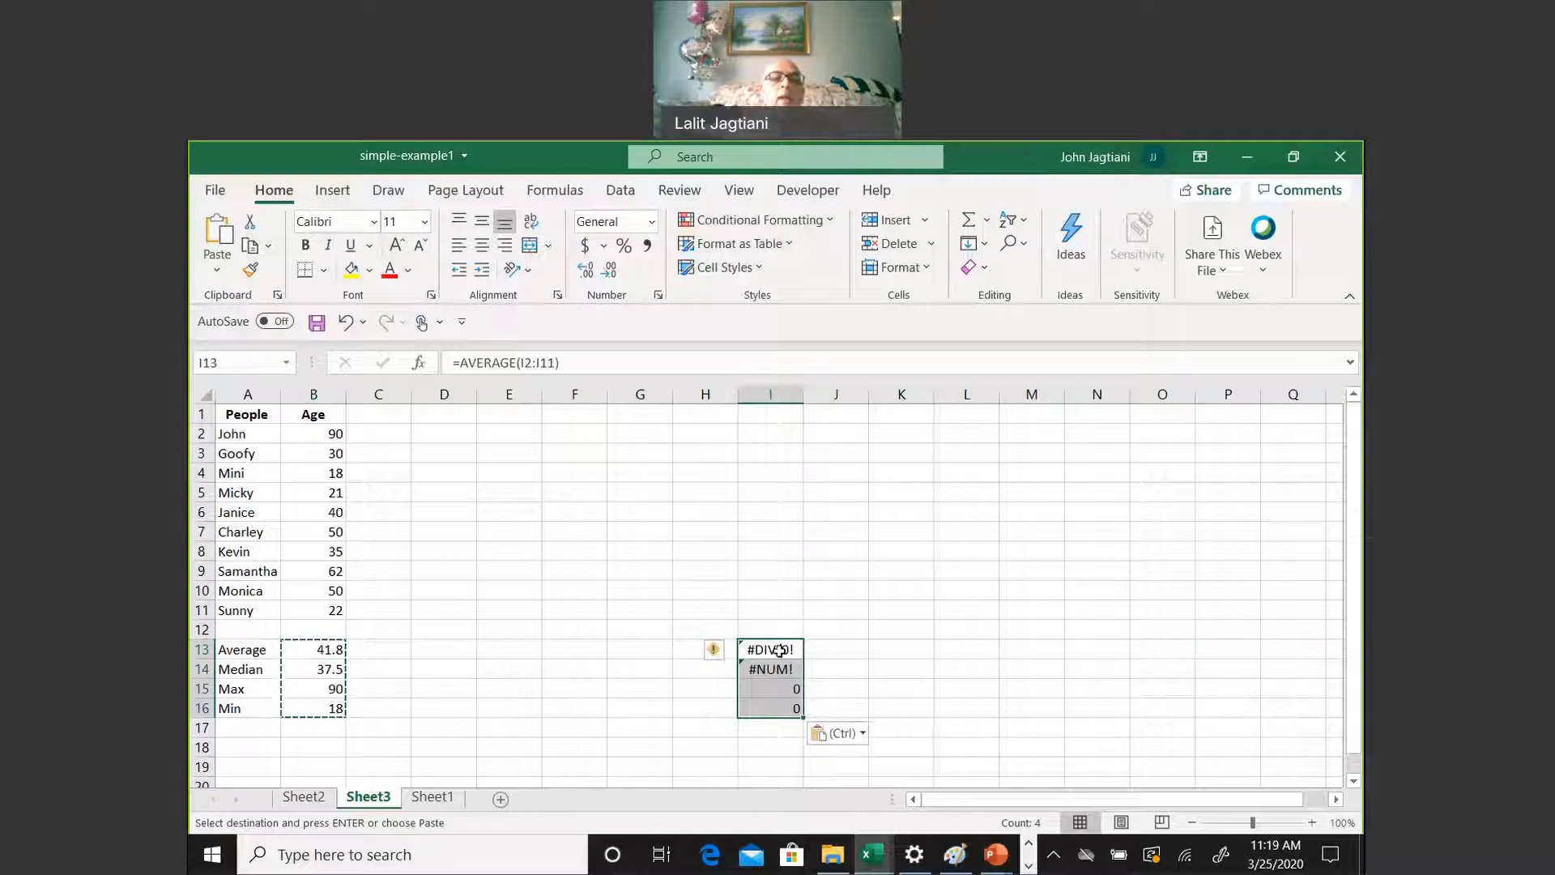
Examine the cell range used by the AVERAGE formula in B13, leaving the formula as it is
left_click(338, 649)
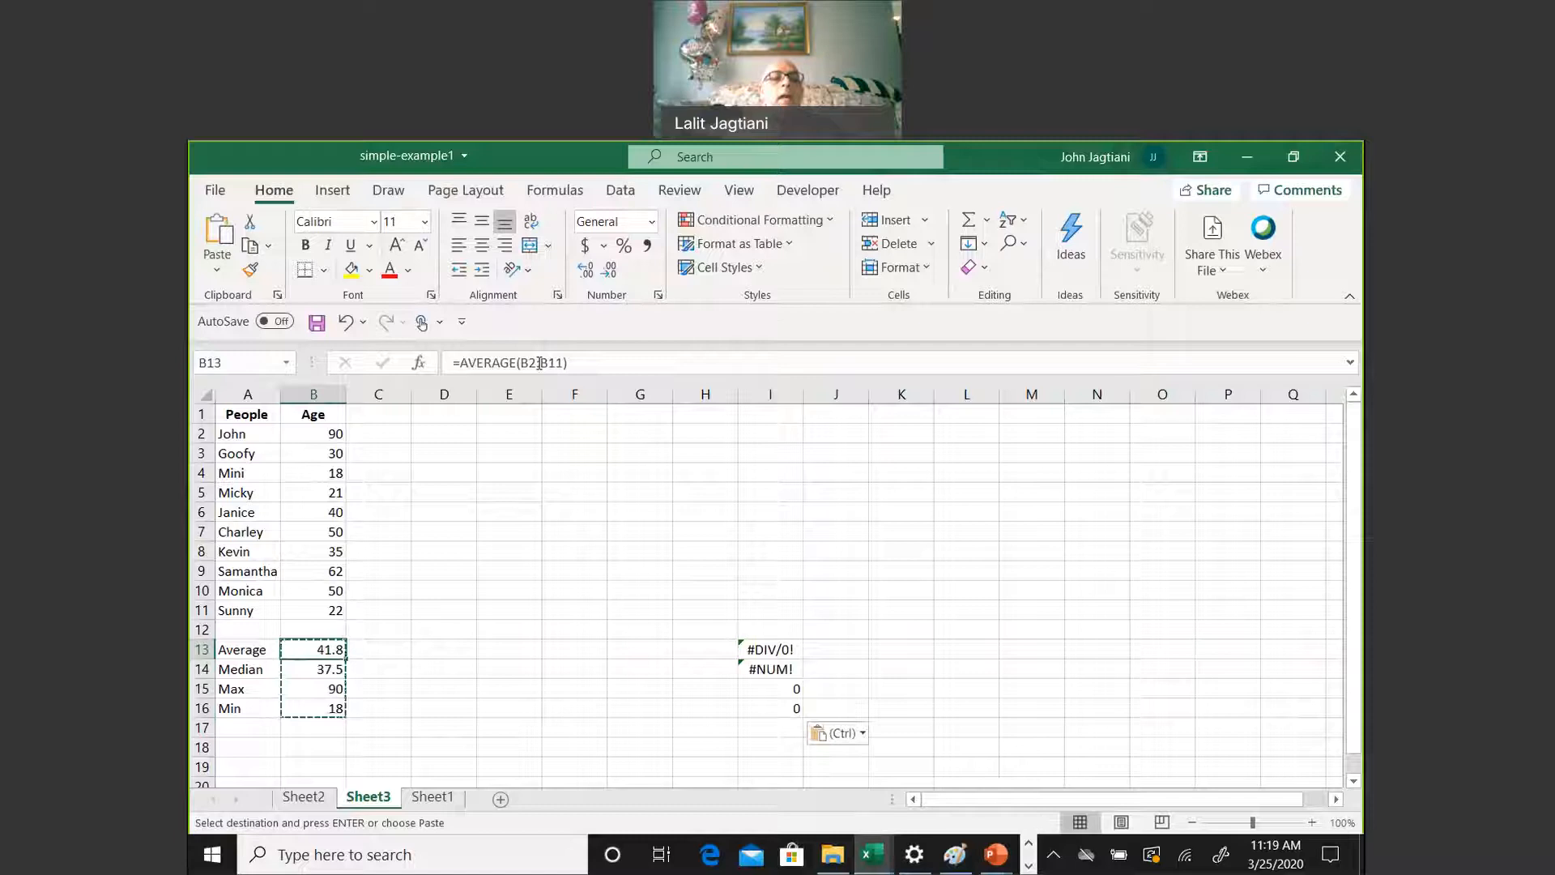
left_click_drag(524, 364, 561, 379)
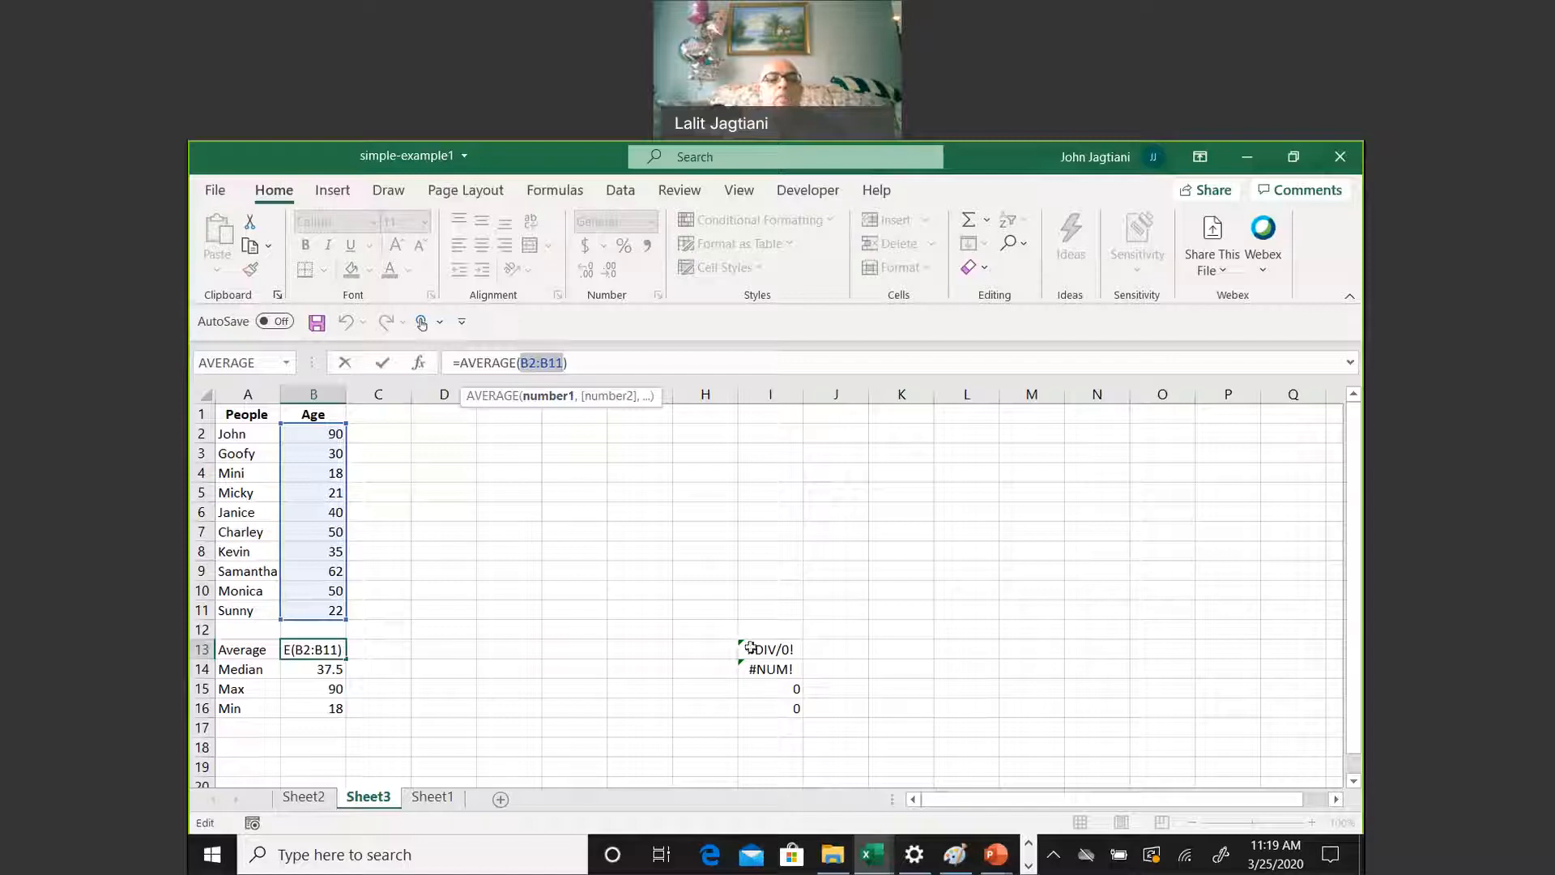
left_click_drag(755, 429, 772, 610)
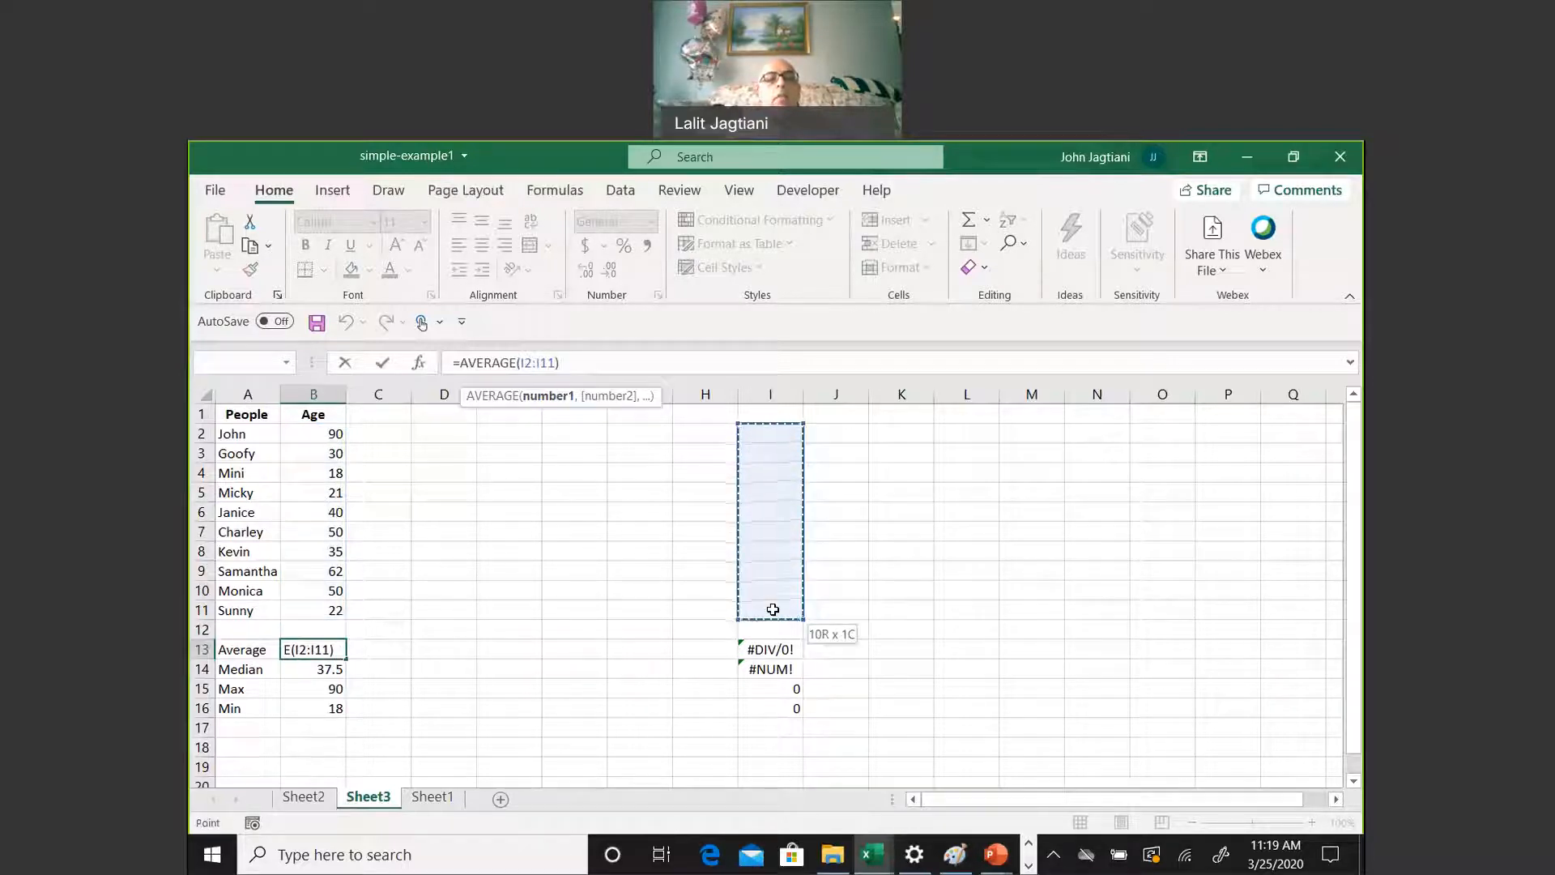
left_click(771, 651)
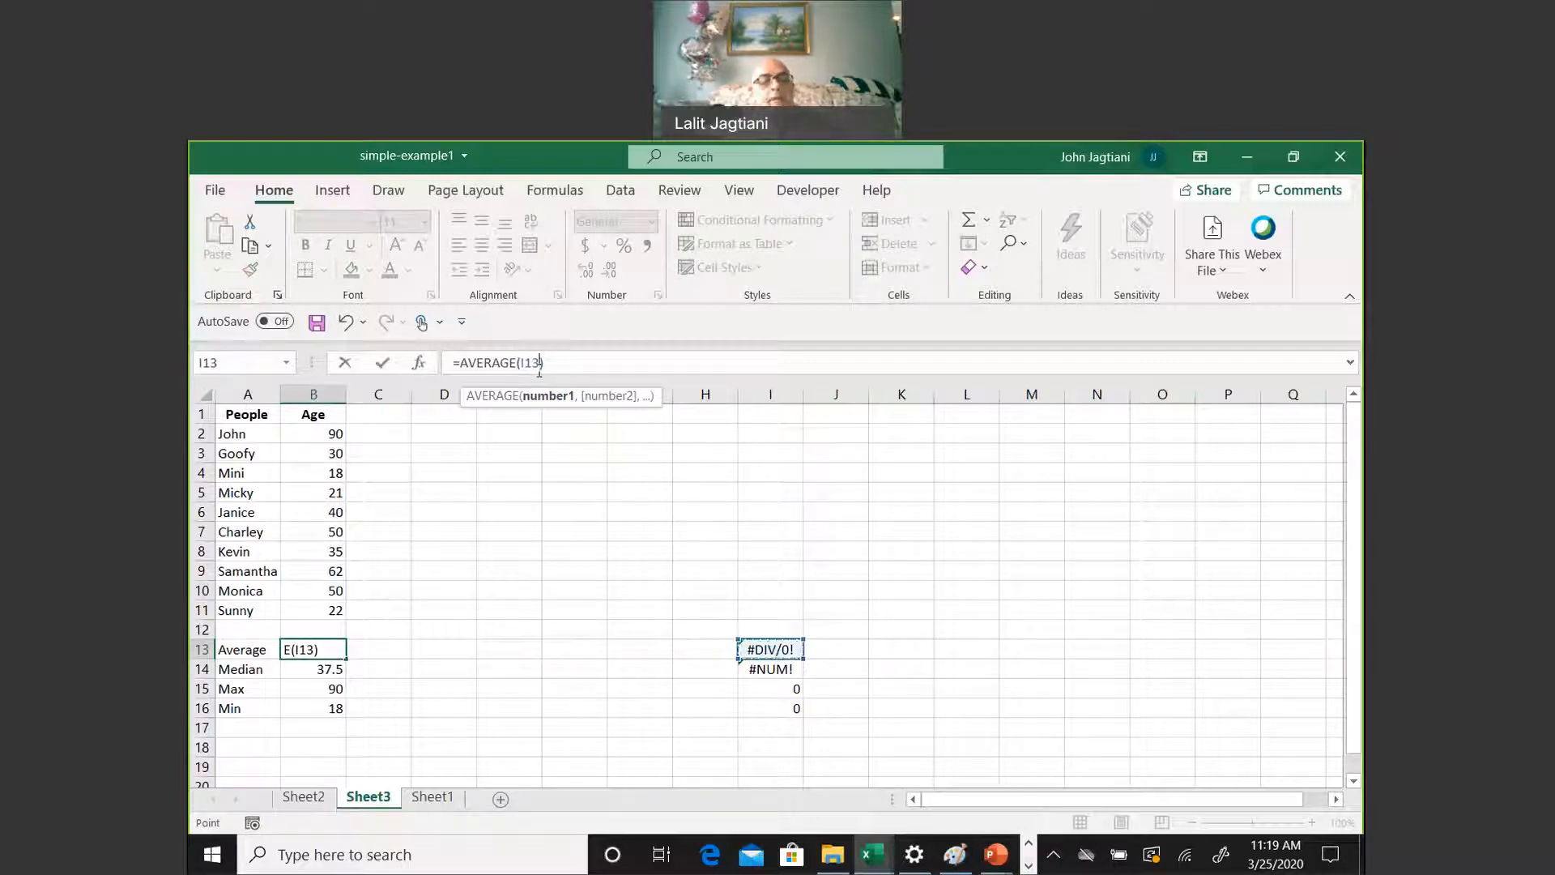
key("Escape")
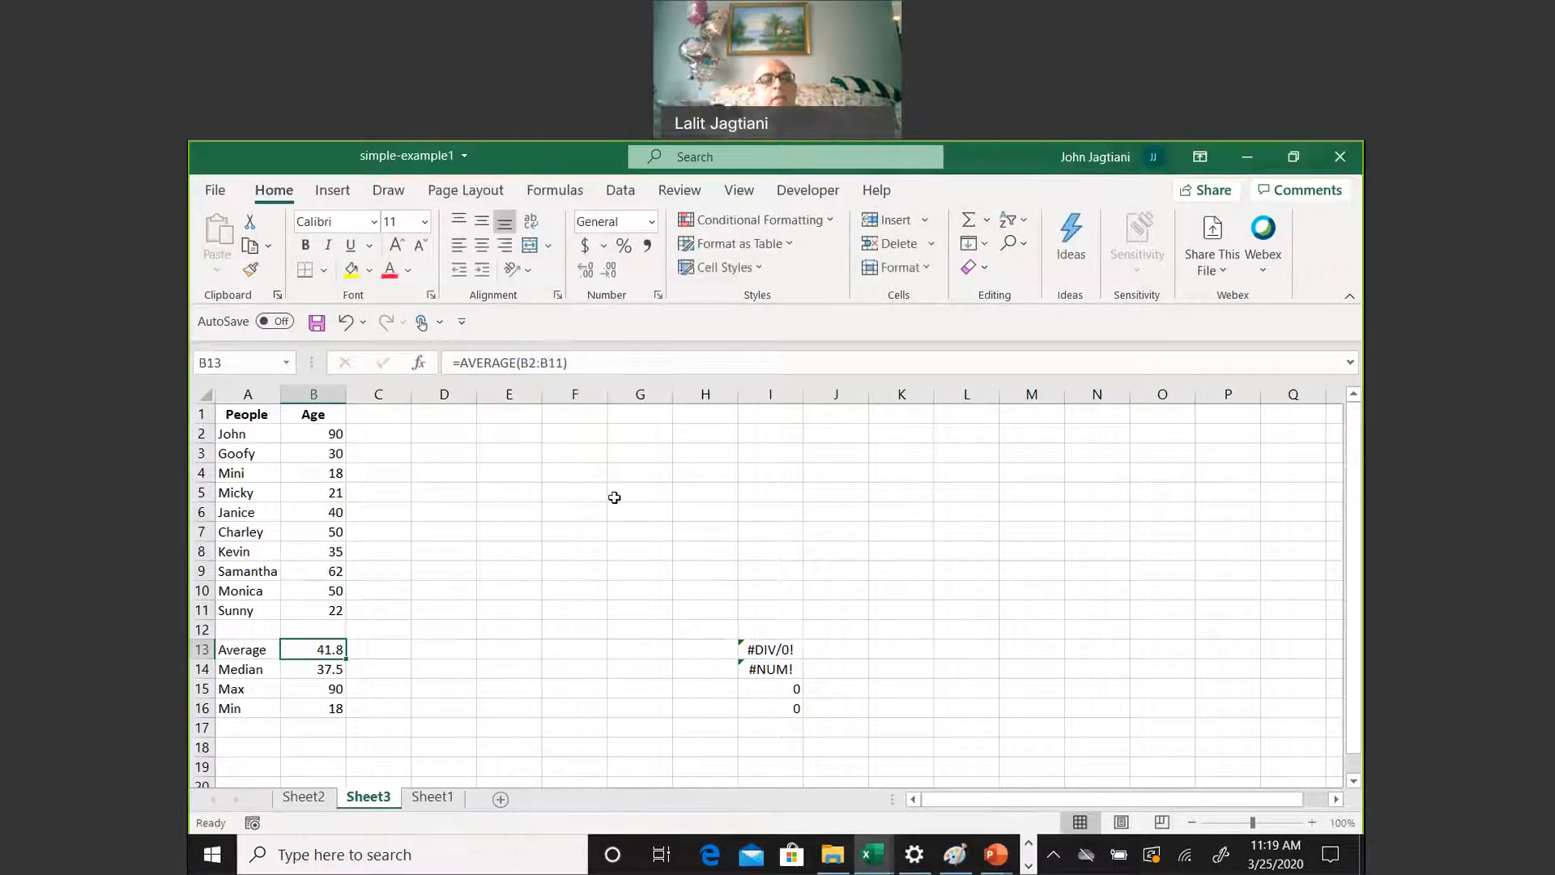
Check the cell ranges that the pasted statistics formulas in I13:I16 refer to
left_click(773, 648)
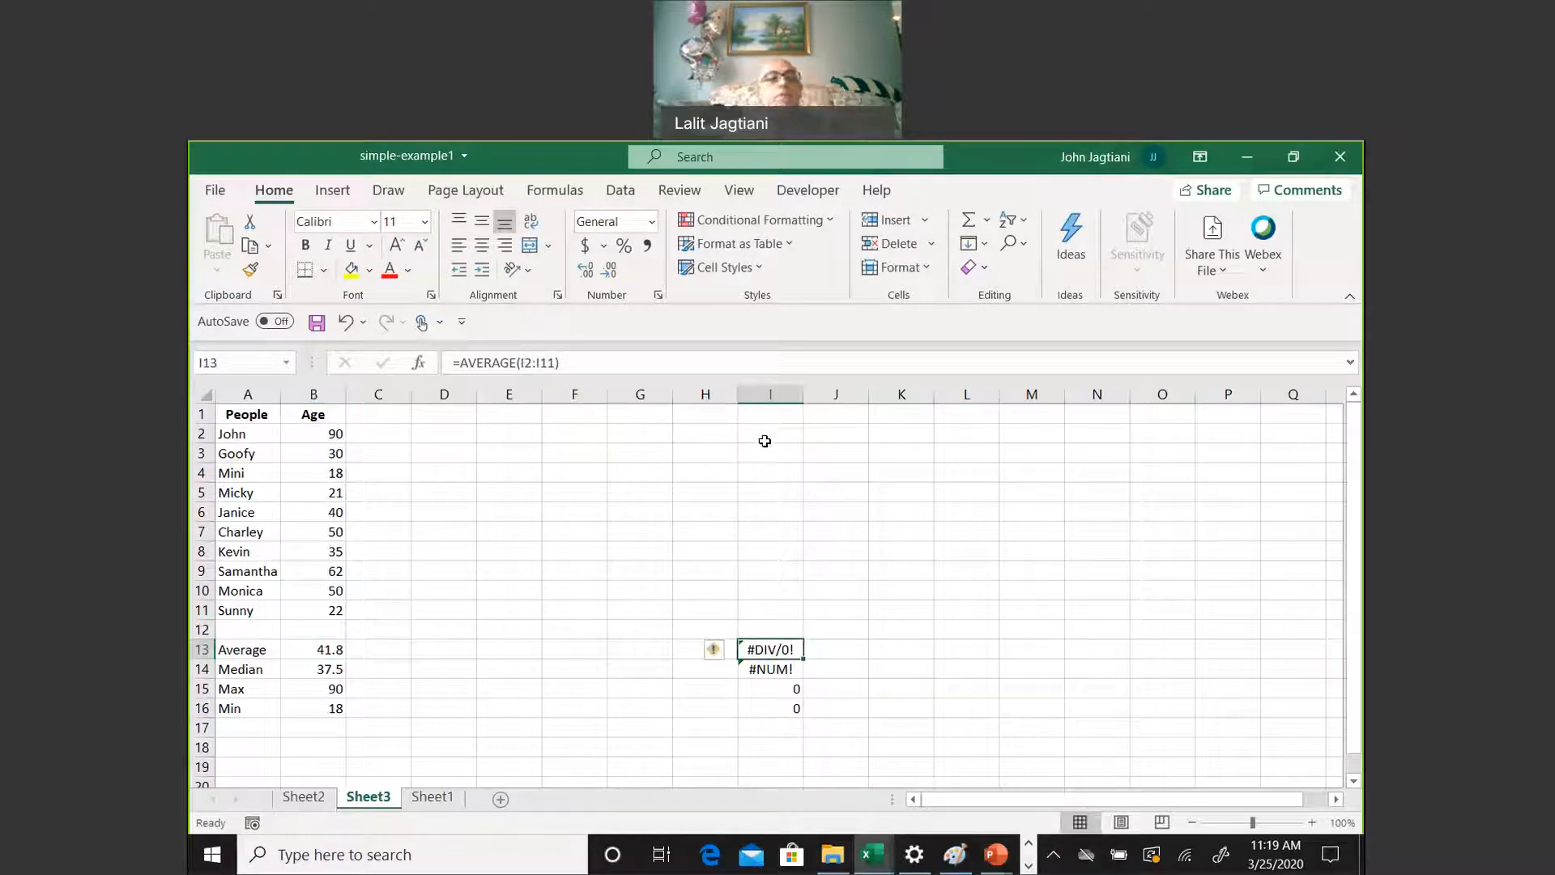
left_click_drag(767, 428, 790, 614)
left_click(798, 651)
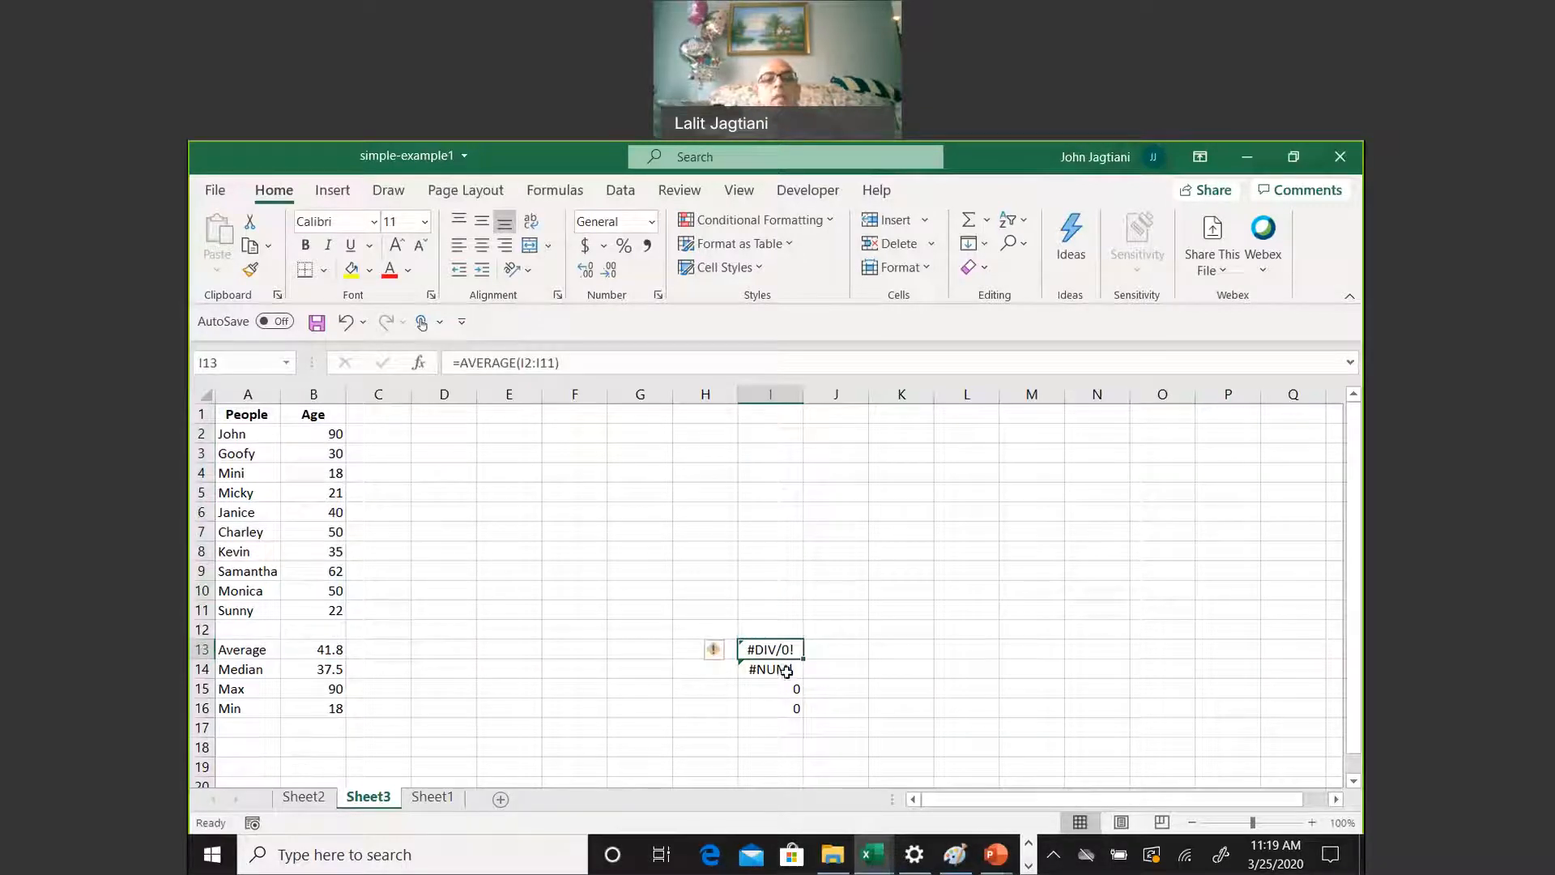
left_click(780, 672)
left_click(782, 690)
left_click(787, 709)
left_click_drag(778, 646, 796, 702)
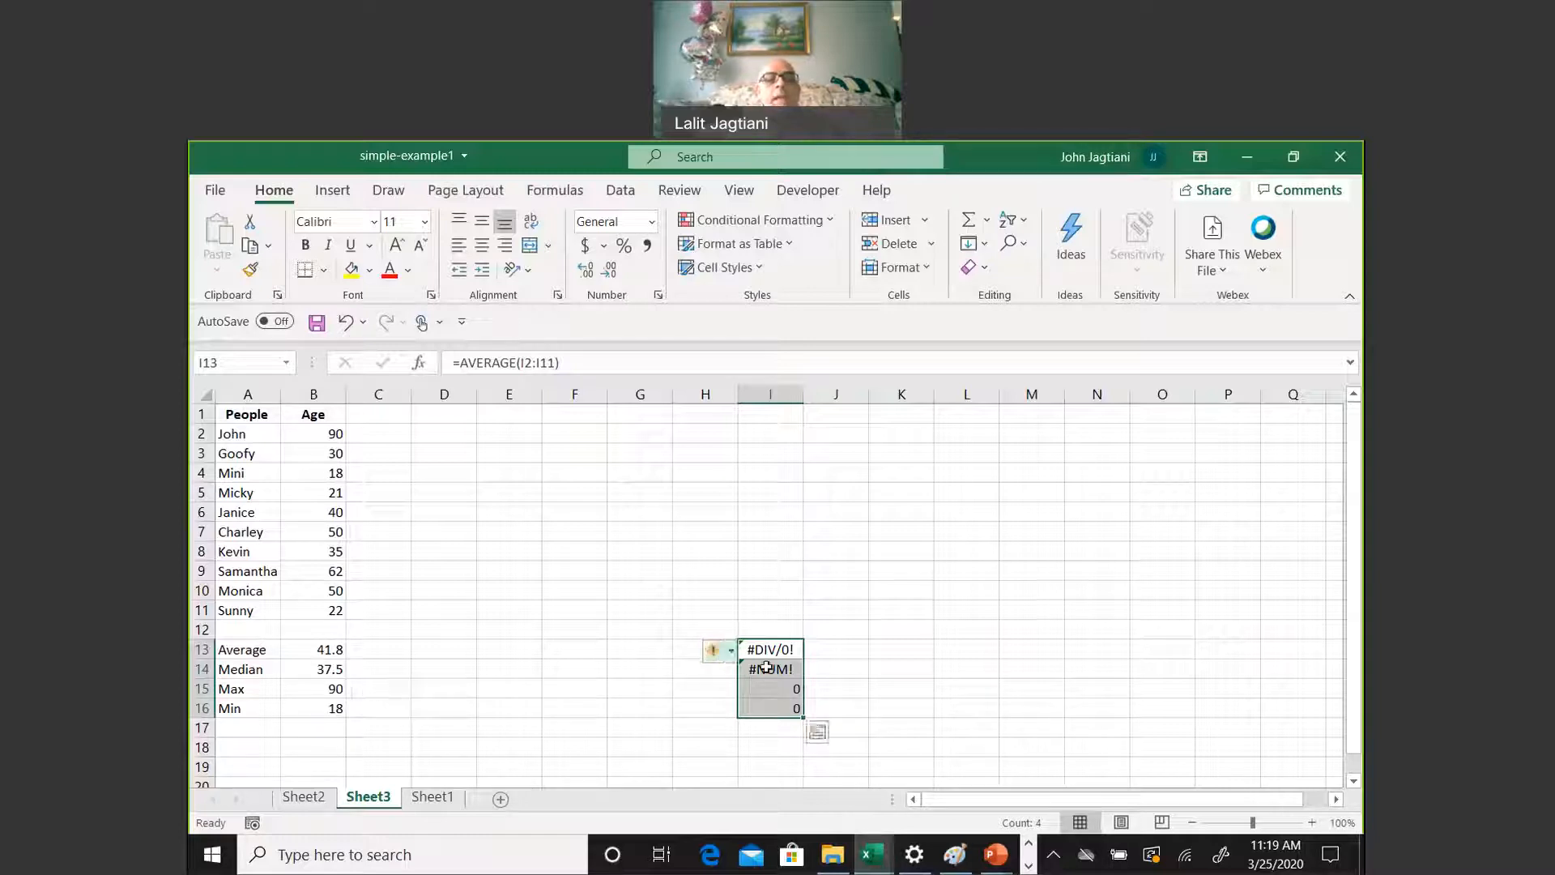
Delete the pasted statistics formulas from I13:I16
left_click_drag(325, 644, 331, 702)
left_click_drag(769, 651, 779, 696)
key("Delete")
Copy the four statistics cells B13:B16
left_click_drag(336, 650, 345, 708)
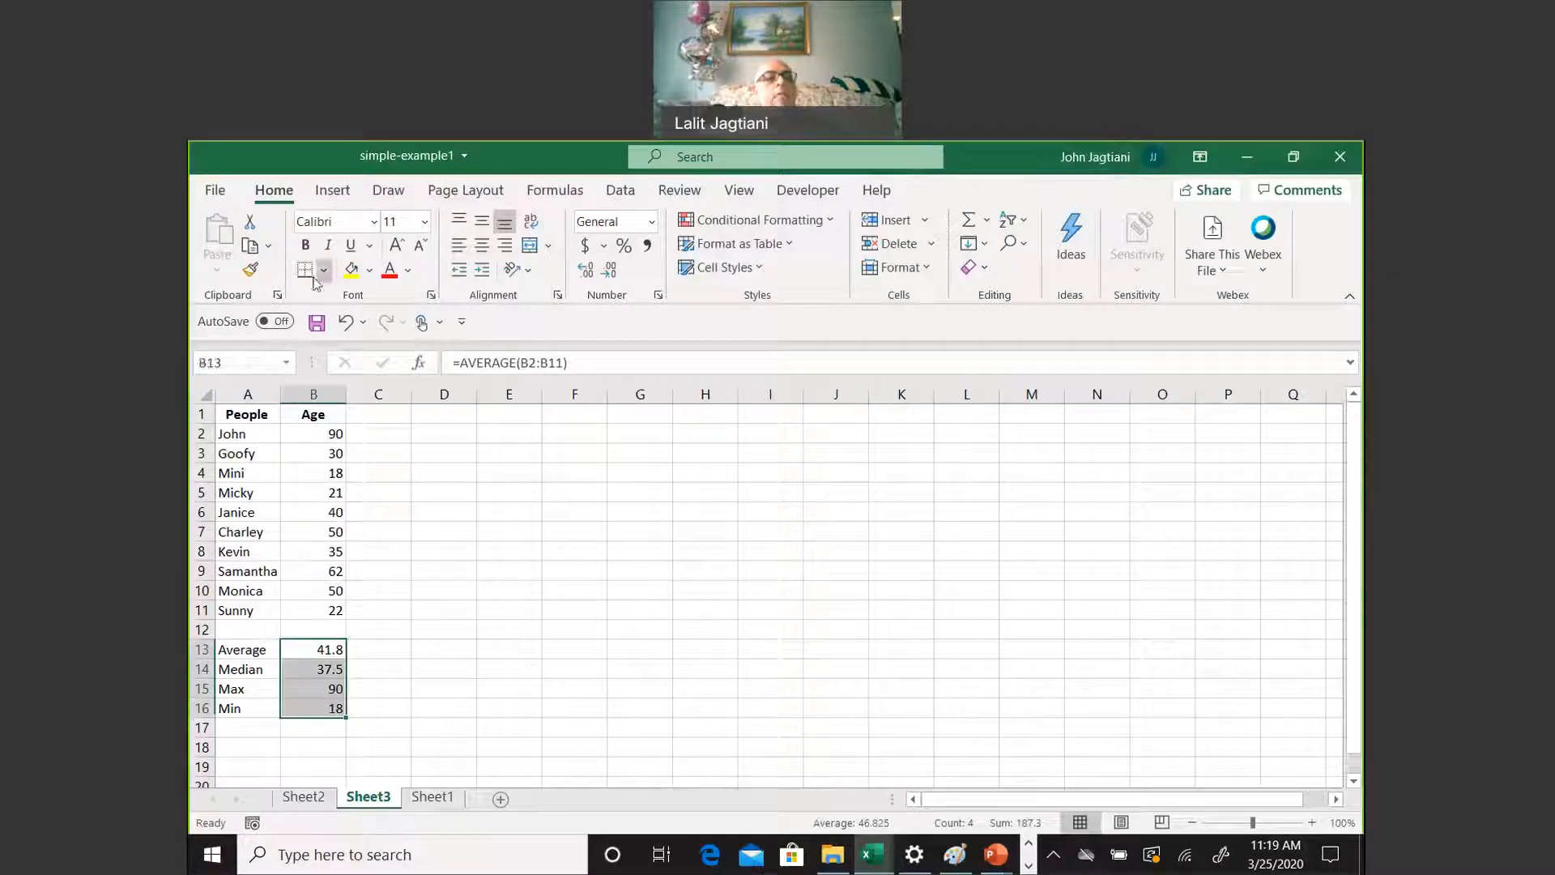
left_click(268, 245)
left_click(275, 268)
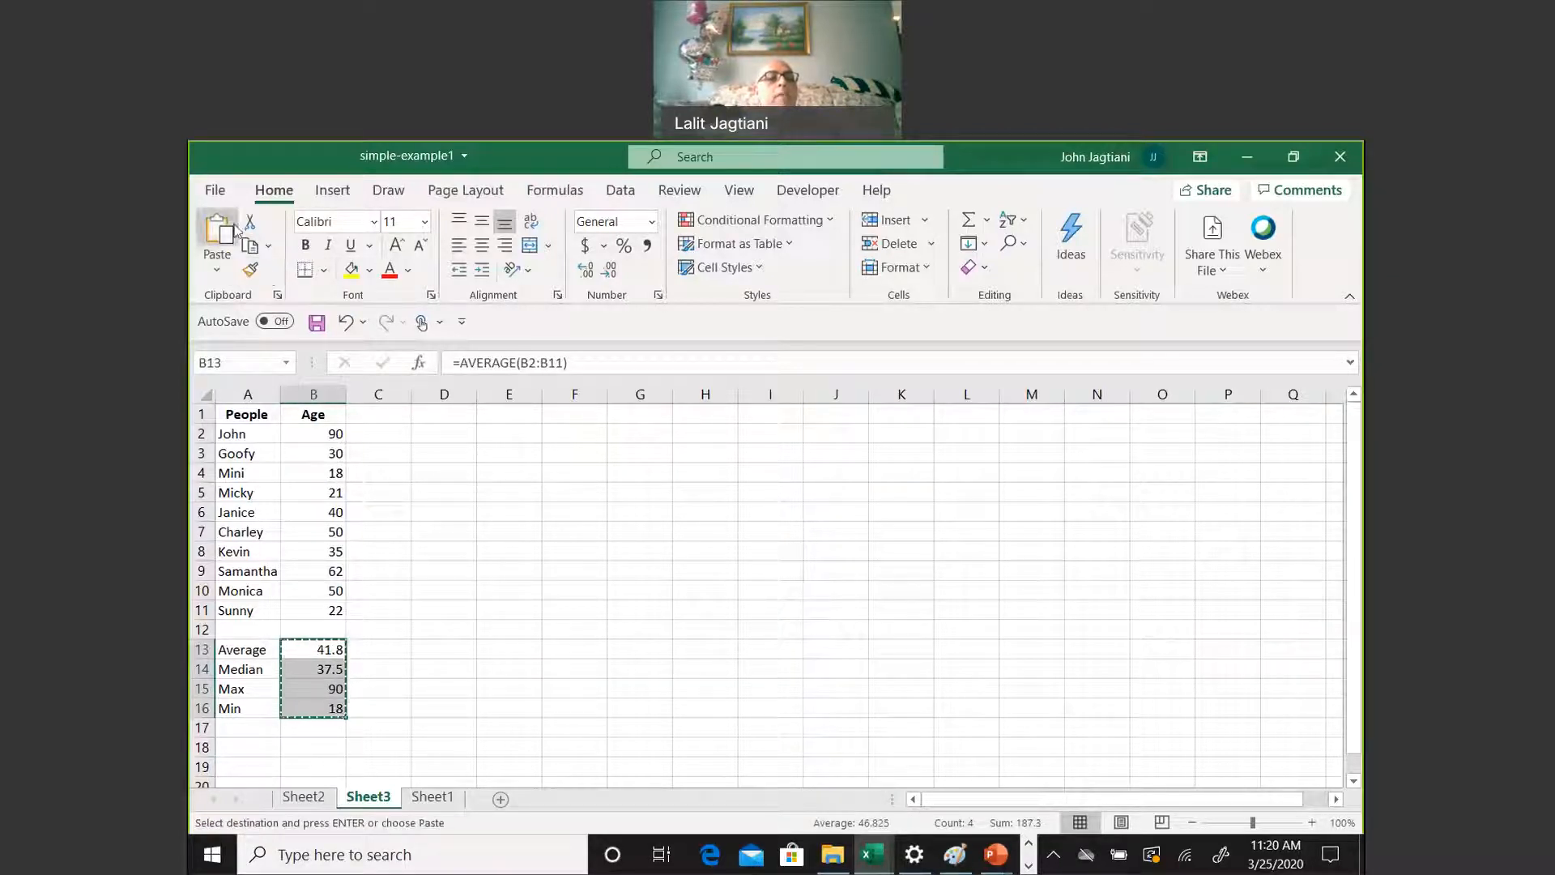
Try to paste the copied statistics over B13:B16 with Paste Special set to Values, and undo that paste
left_click(215, 273)
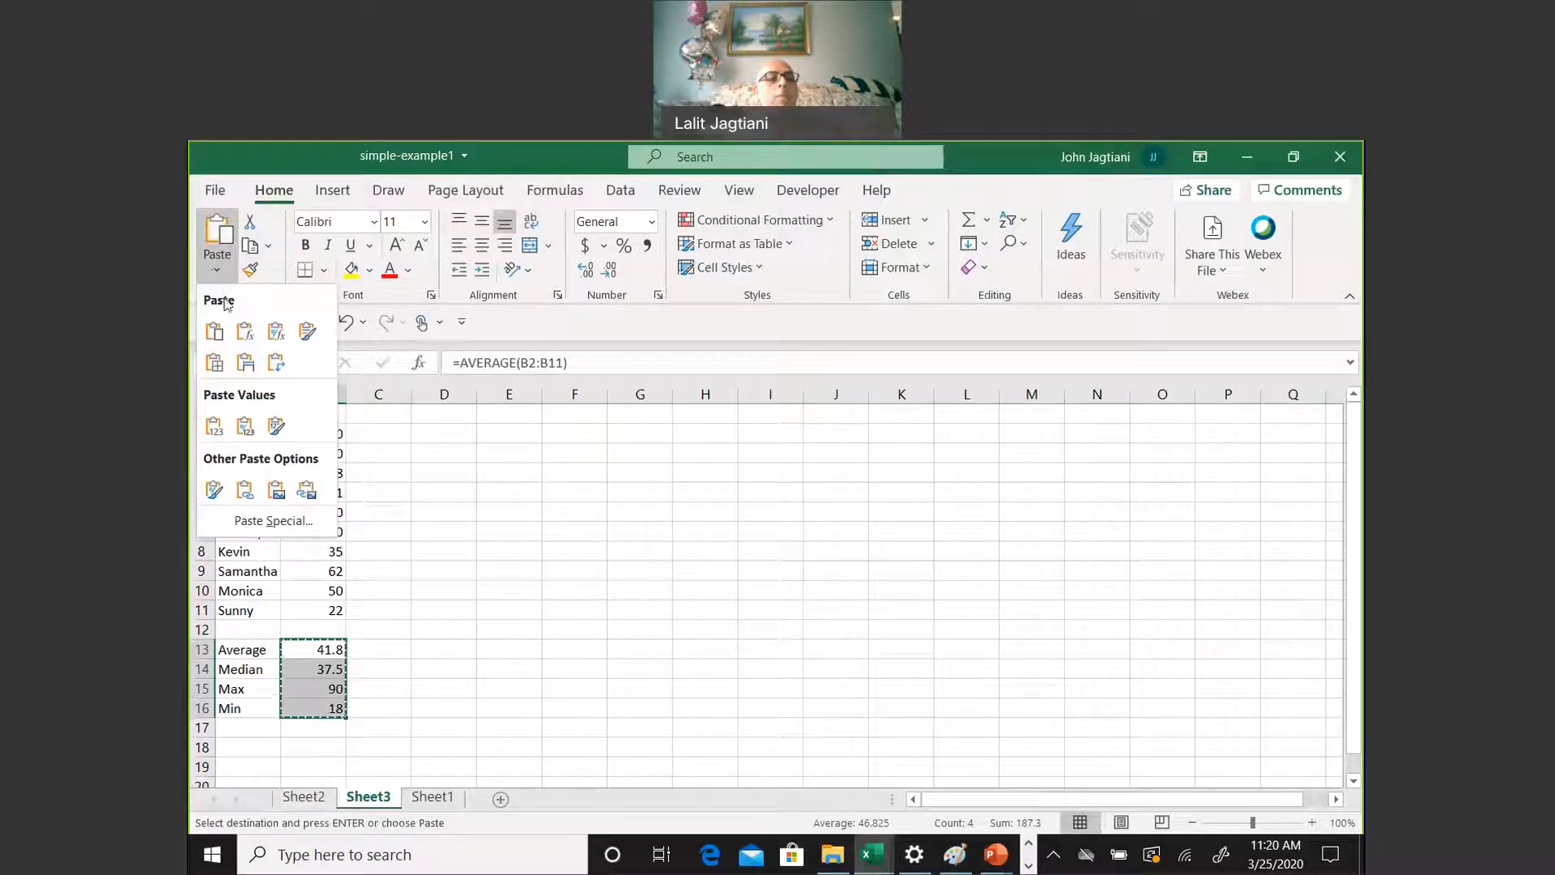
left_click(271, 521)
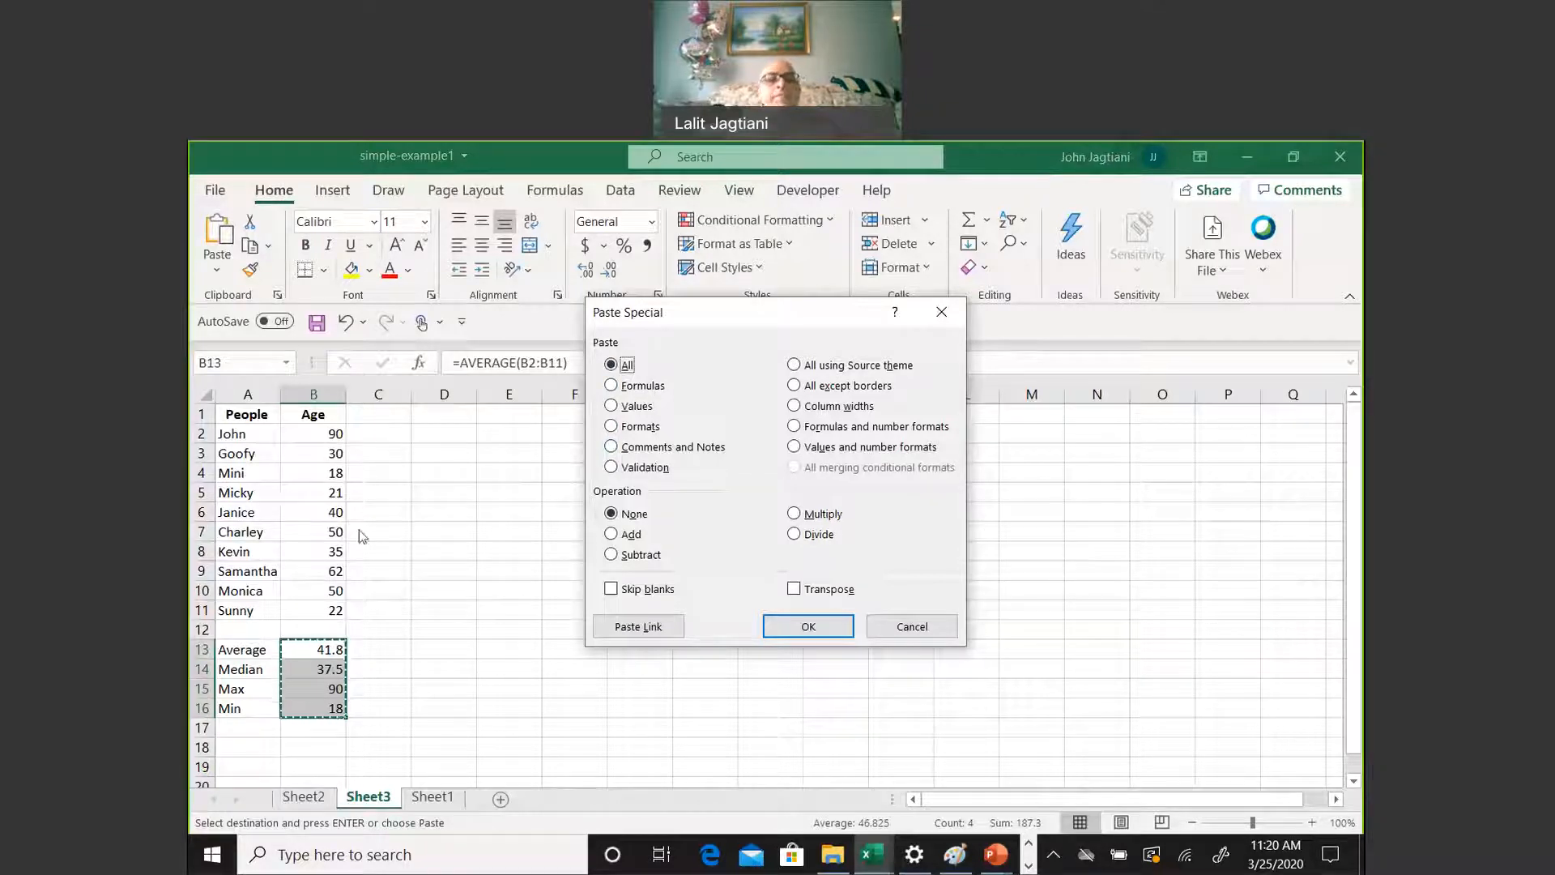
left_click(611, 406)
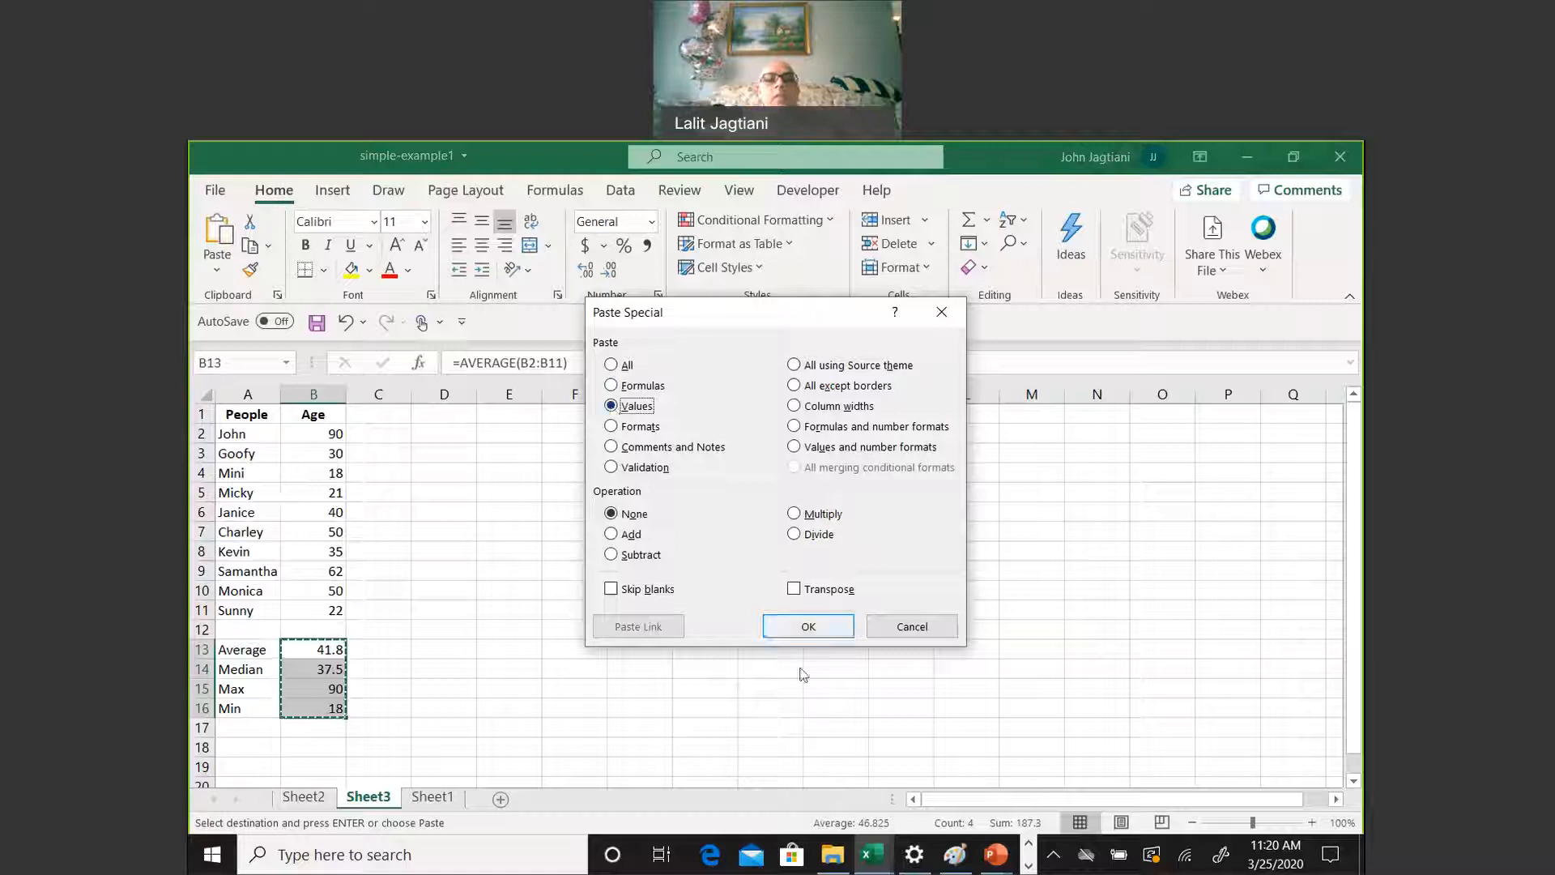
left_click(815, 630)
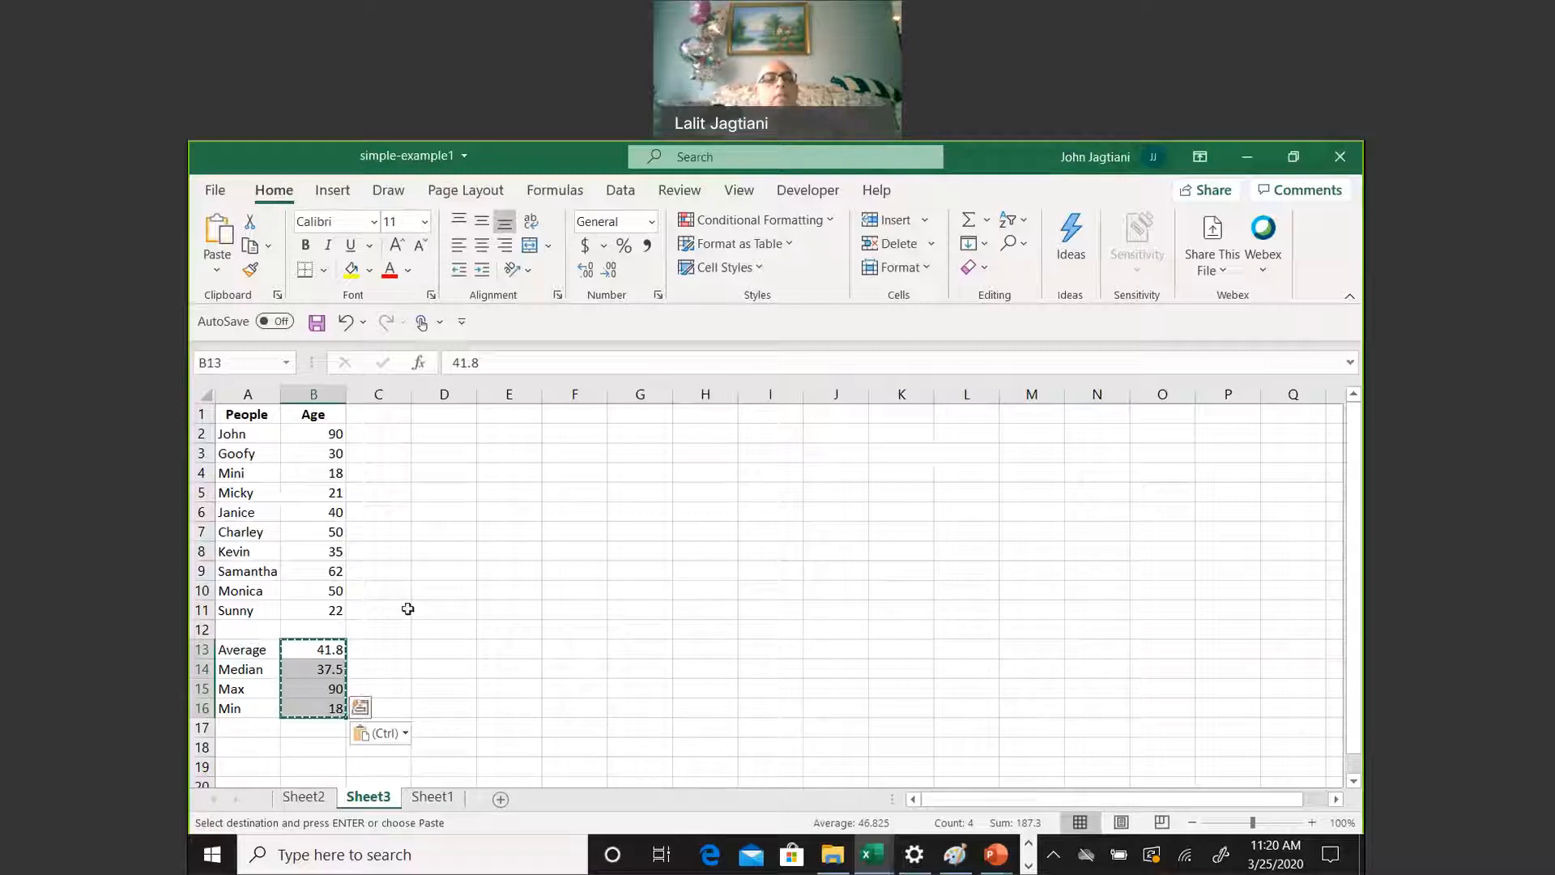
key("ctrl+z")
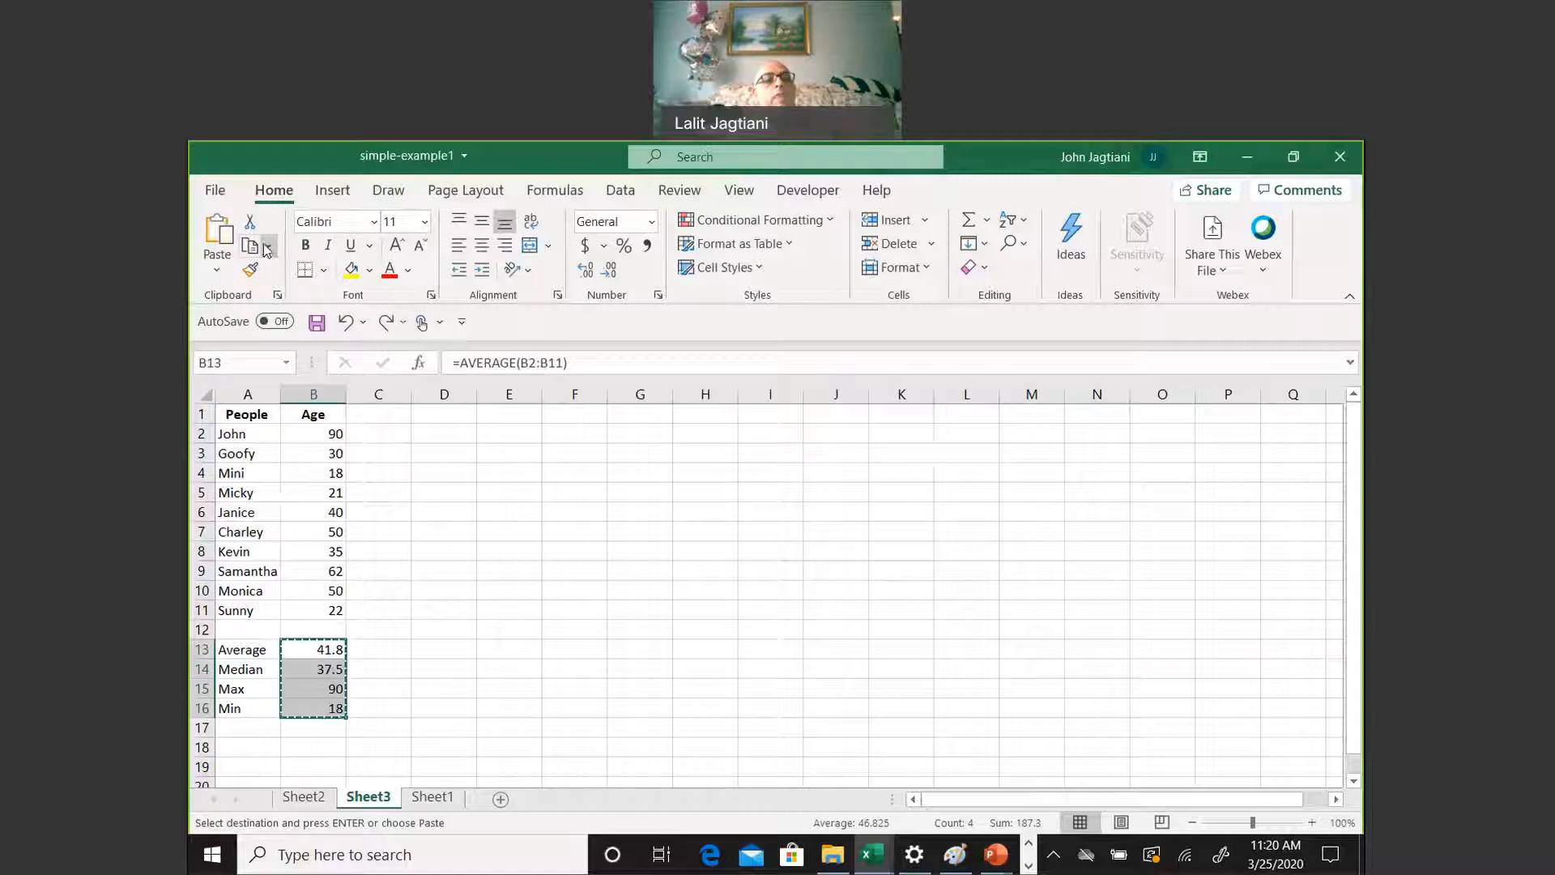
Paste the copied statistics starting at I13 using Paste Special with the Values option
left_click(757, 645)
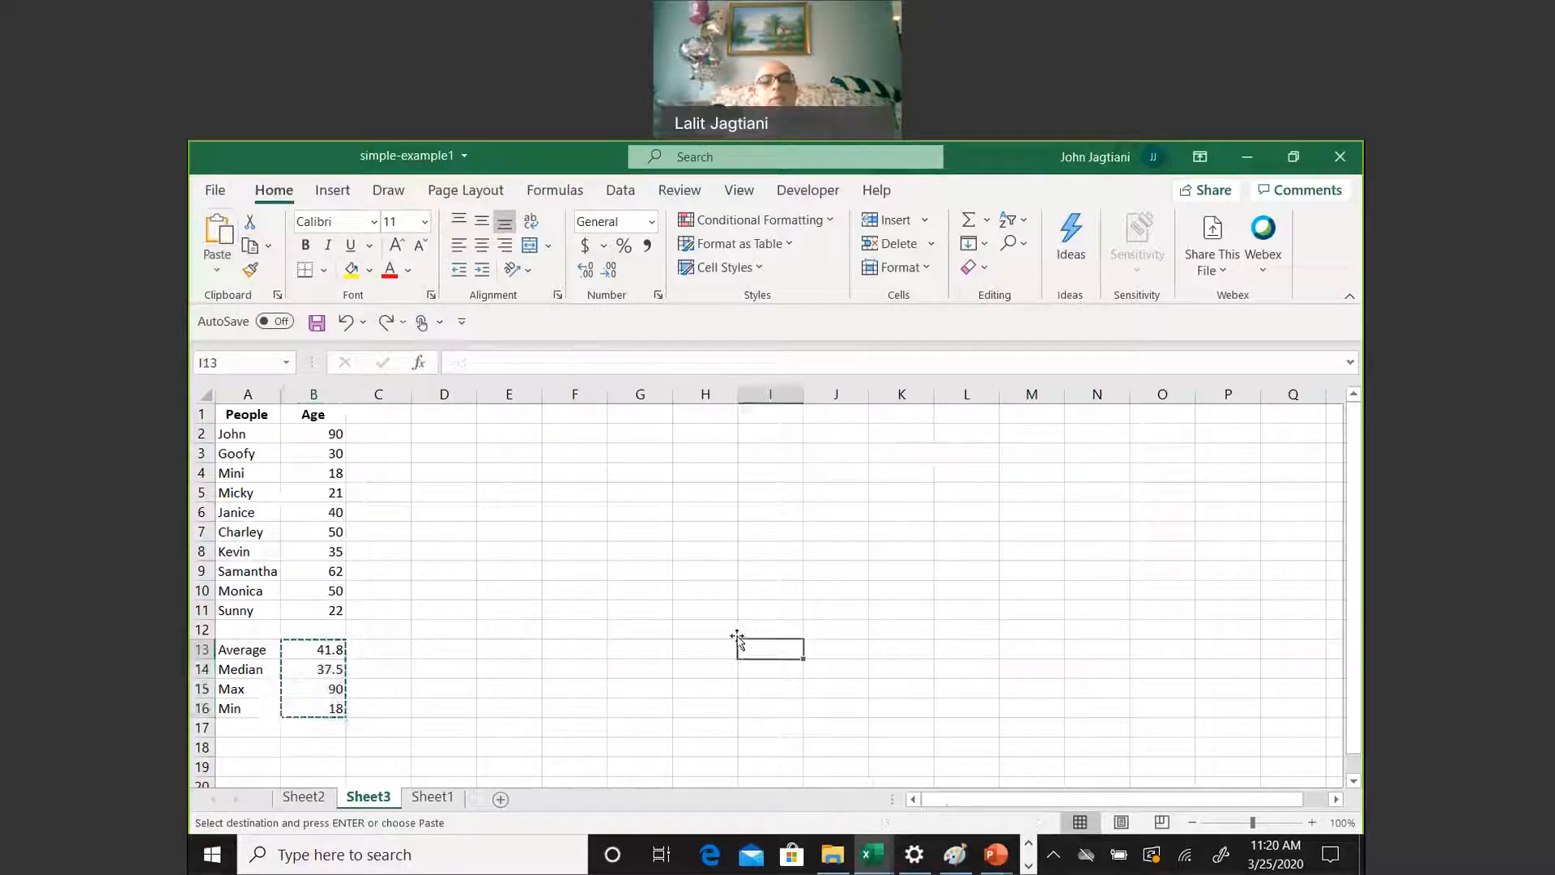
left_click(227, 267)
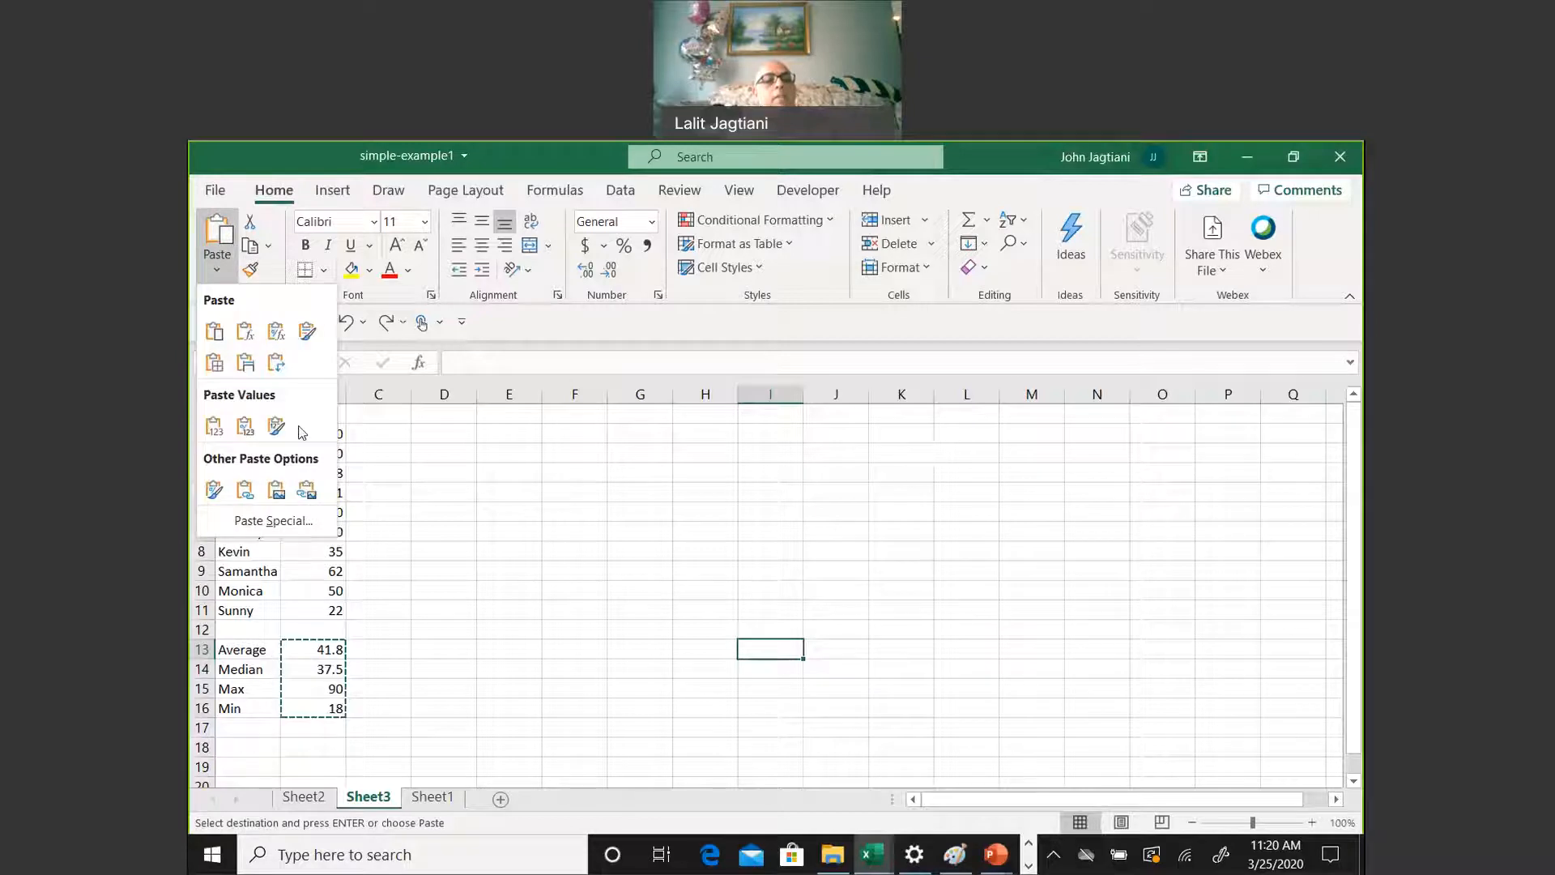
left_click(264, 519)
left_click(613, 406)
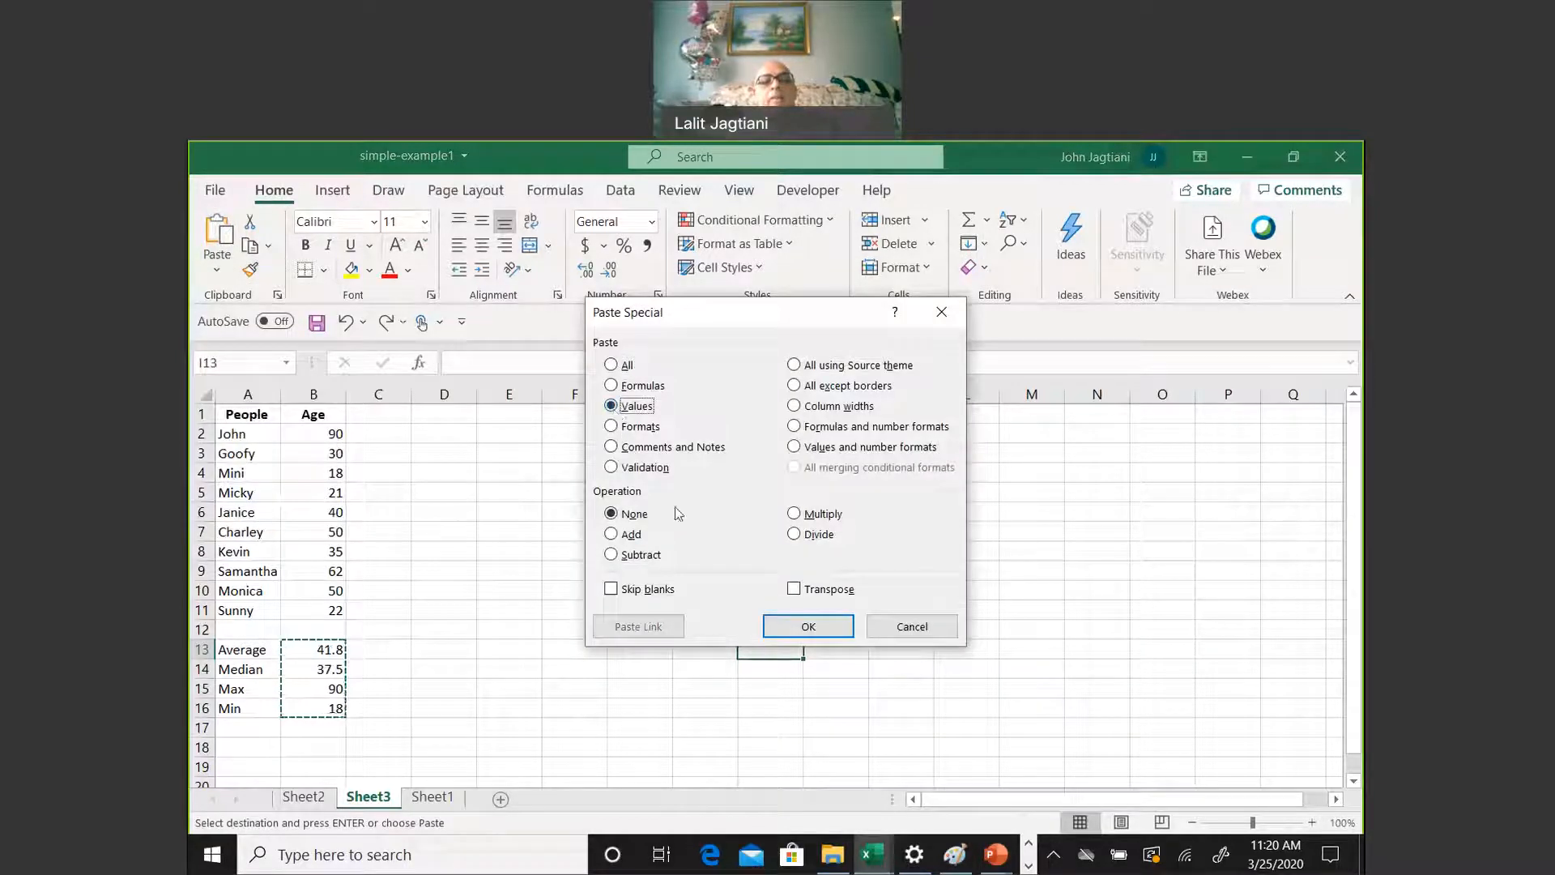